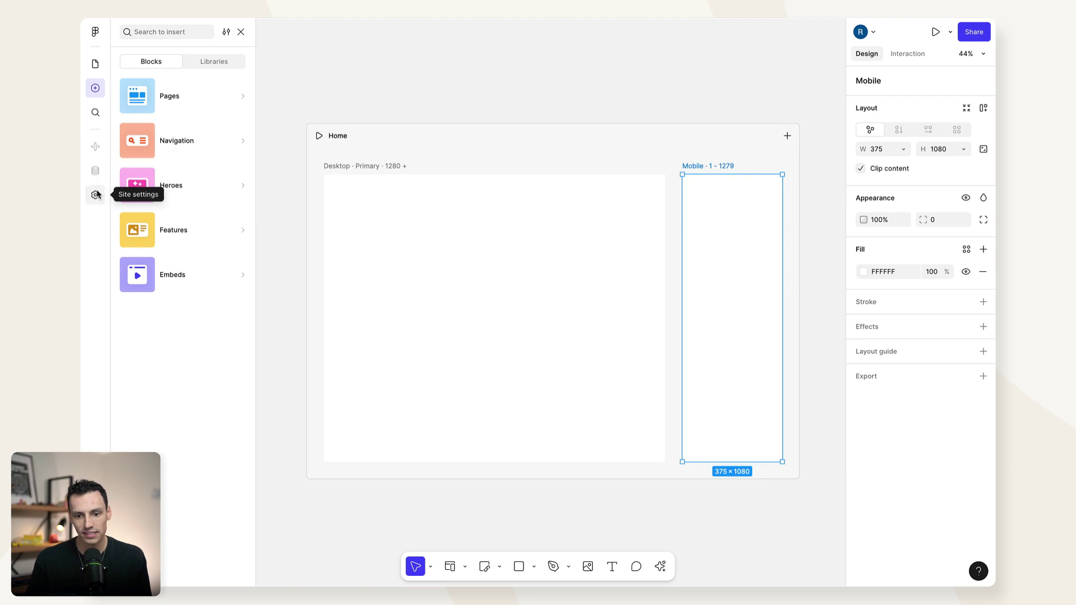
Look over the site's general settings and return to the page canvas.
click(96, 195)
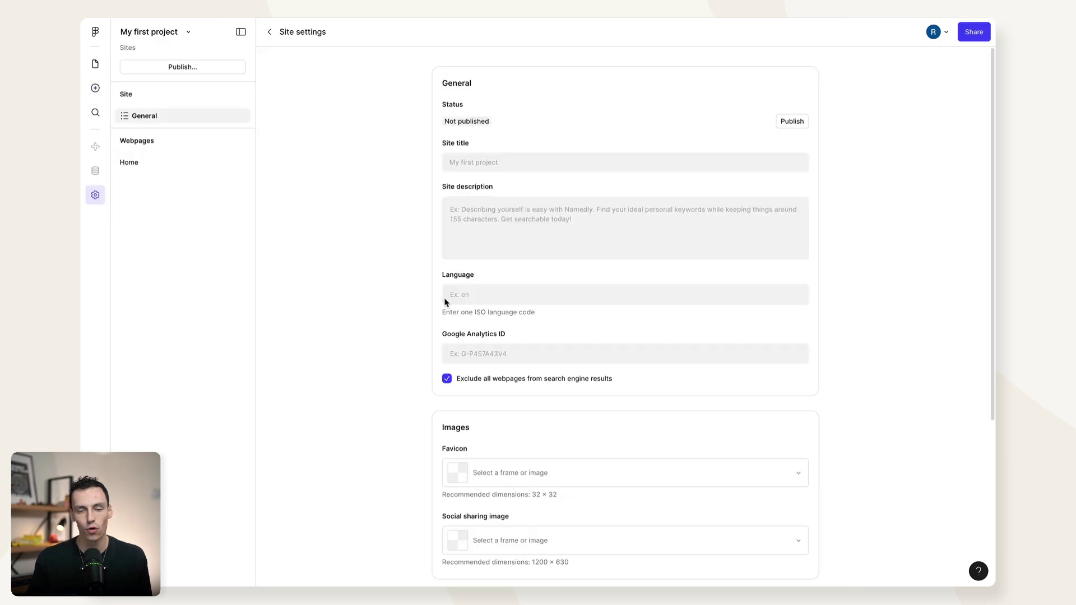
click(183, 162)
key(Escape)
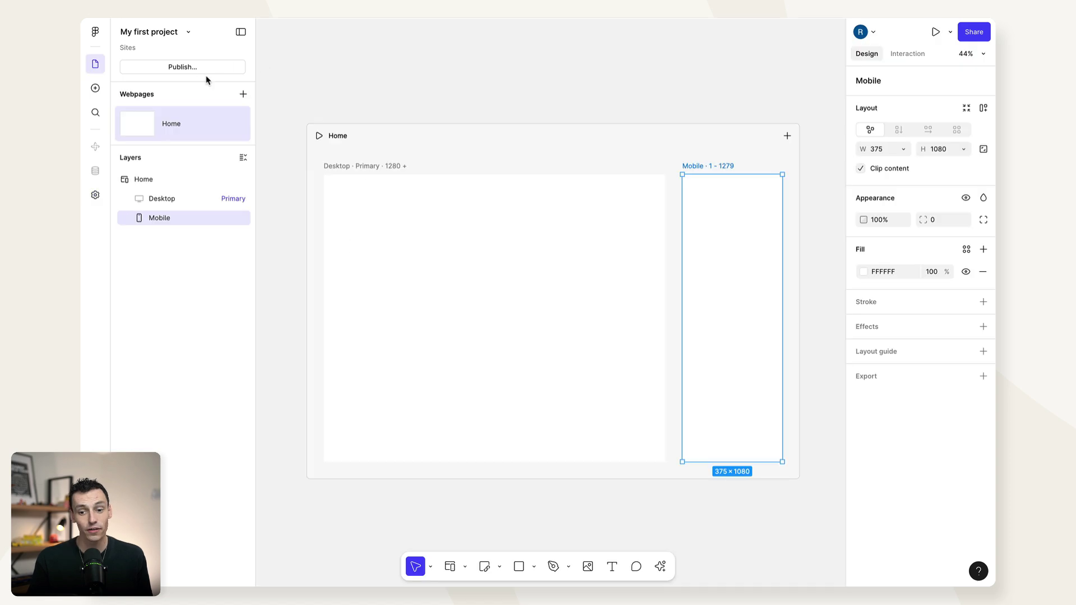
Review the site's publishing options, close them, and look at the style types that can be created.
click(198, 66)
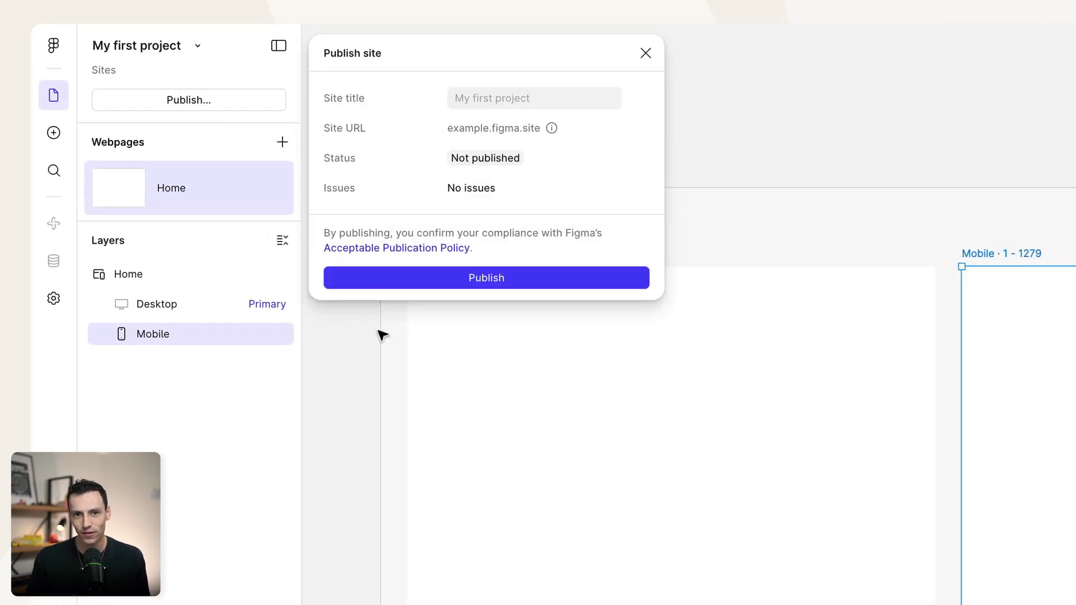
click(381, 404)
key(Escape)
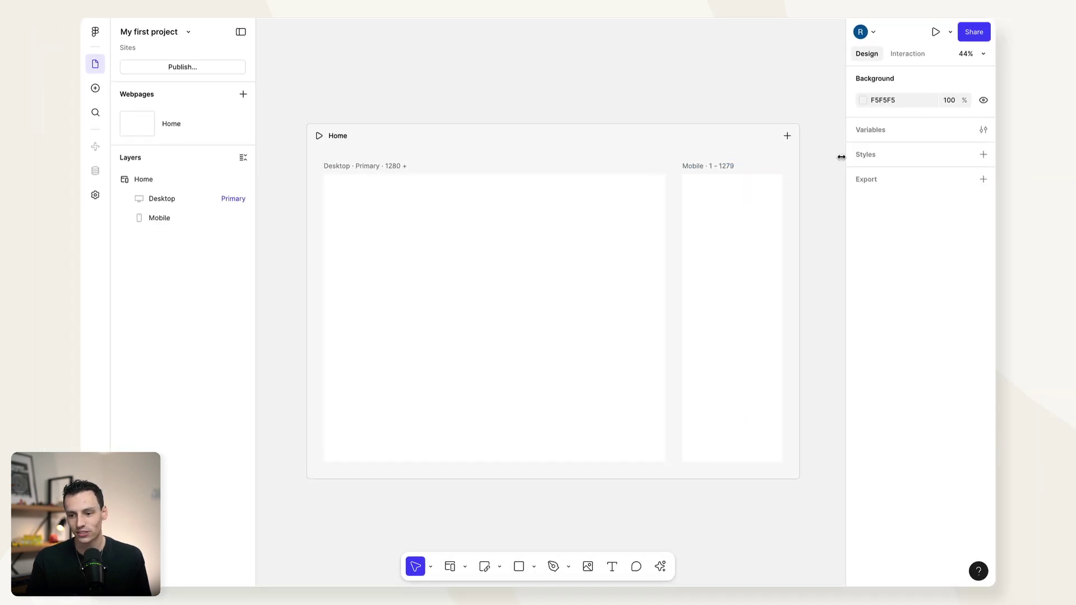
click(983, 154)
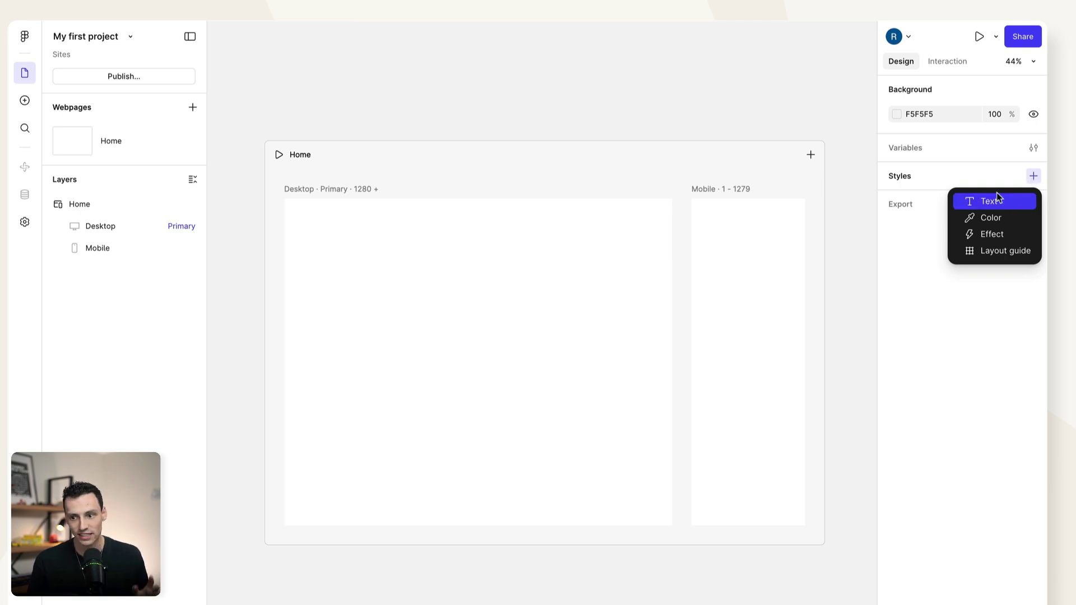
Delete the Mobile breakpoint from the Home webpage.
click(766, 312)
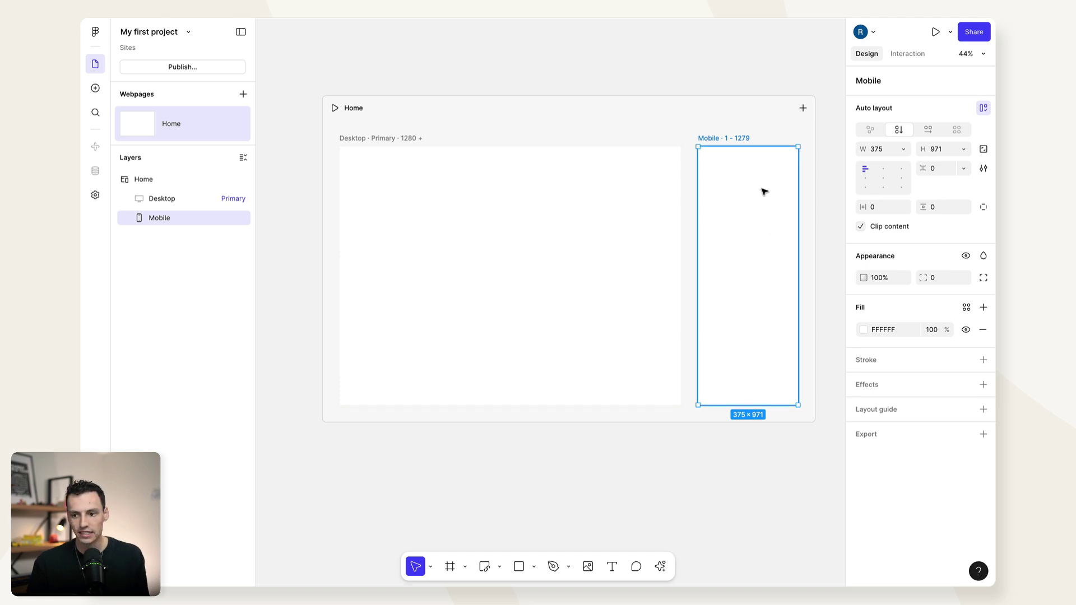
key(Delete)
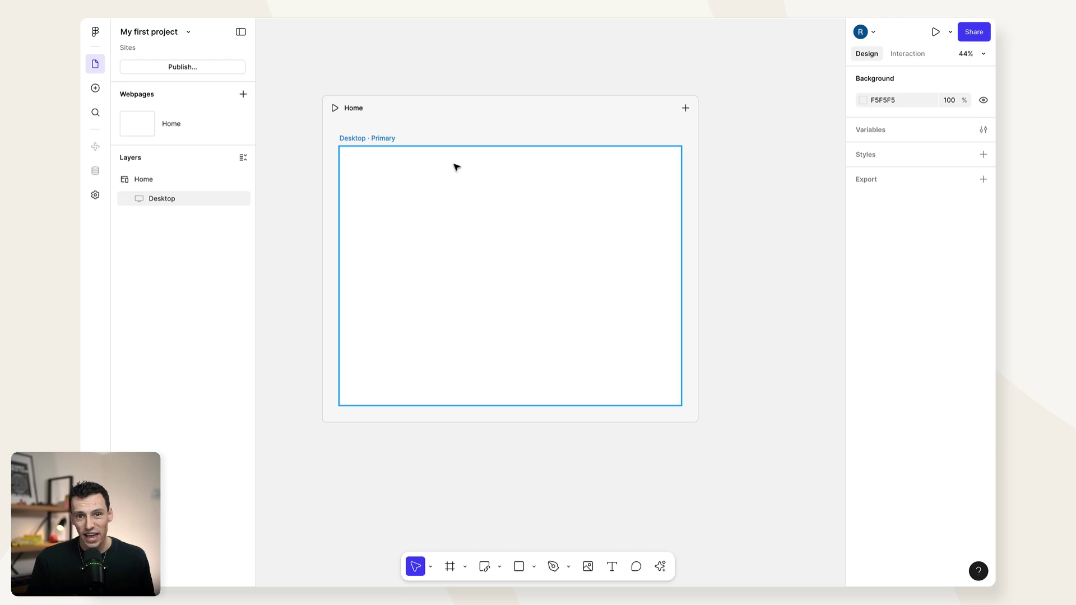
Draw a frame about 994 × 565 from the Desktop page's upper-left corner and rename it Hero Section.
key(f)
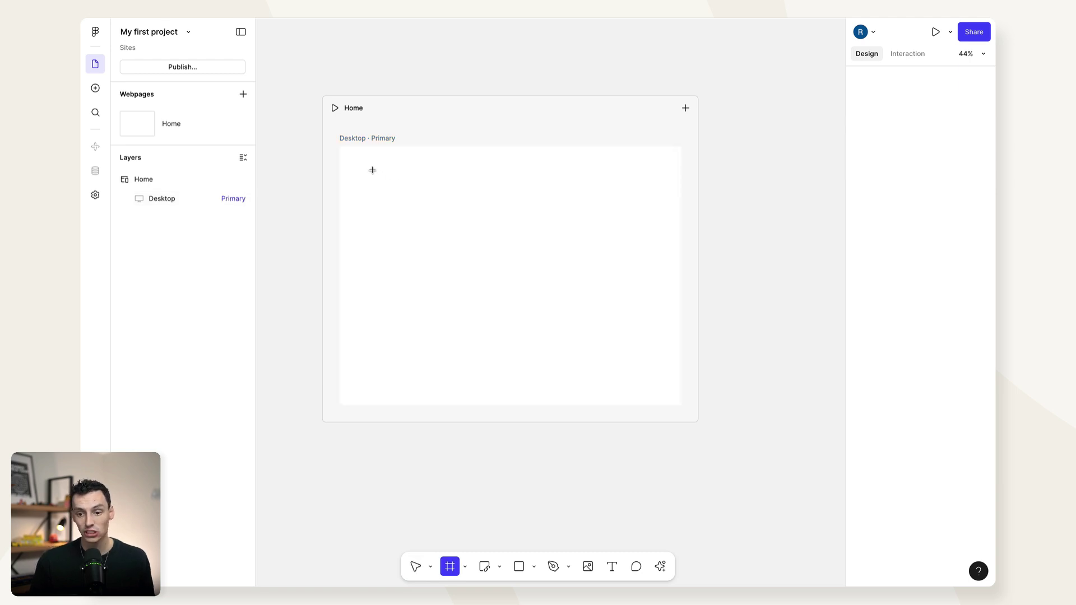
mouse_move(339, 147)
mouse_down()
mouse_move(531, 247)
mouse_move(628, 317)
mouse_up()
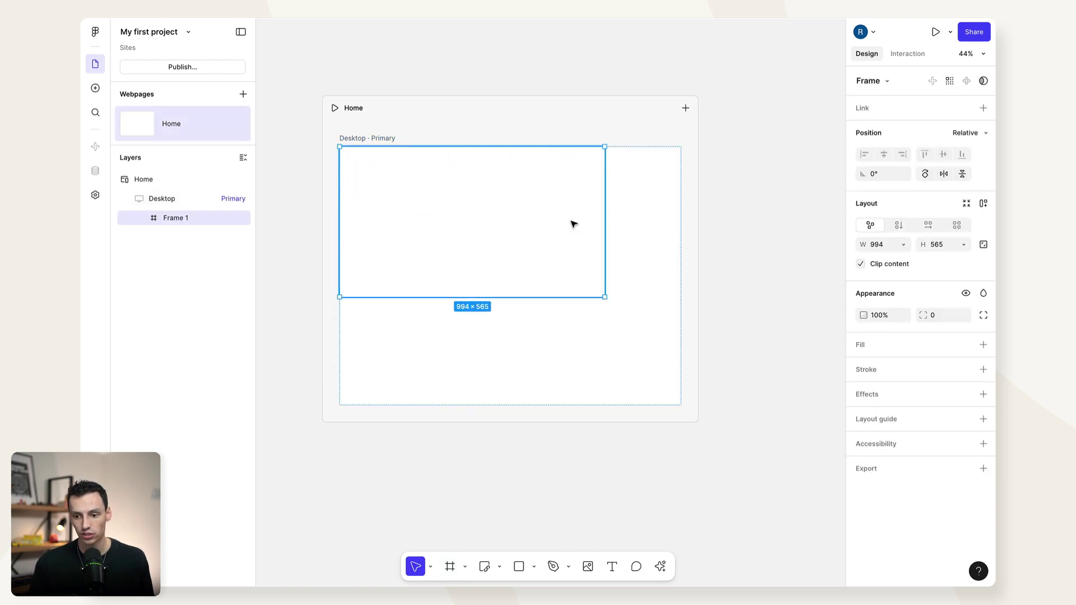
double_click(186, 219)
text(Hero Section)
key(Return)
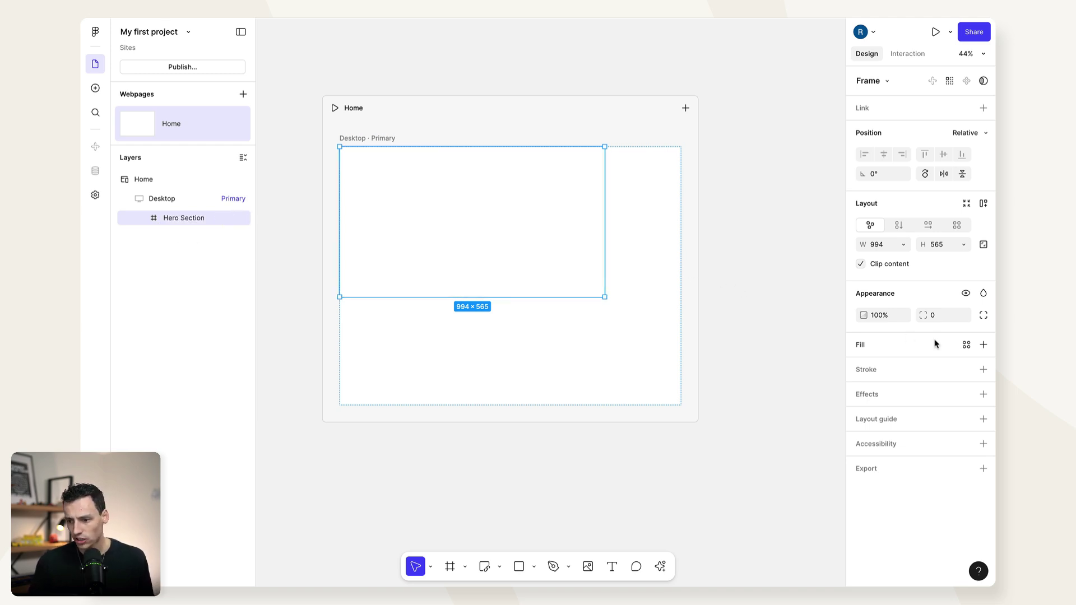
Give the Hero Section a D7D1D1 fill and set its width to fill the container.
click(983, 345)
drag(720, 358, 714, 356)
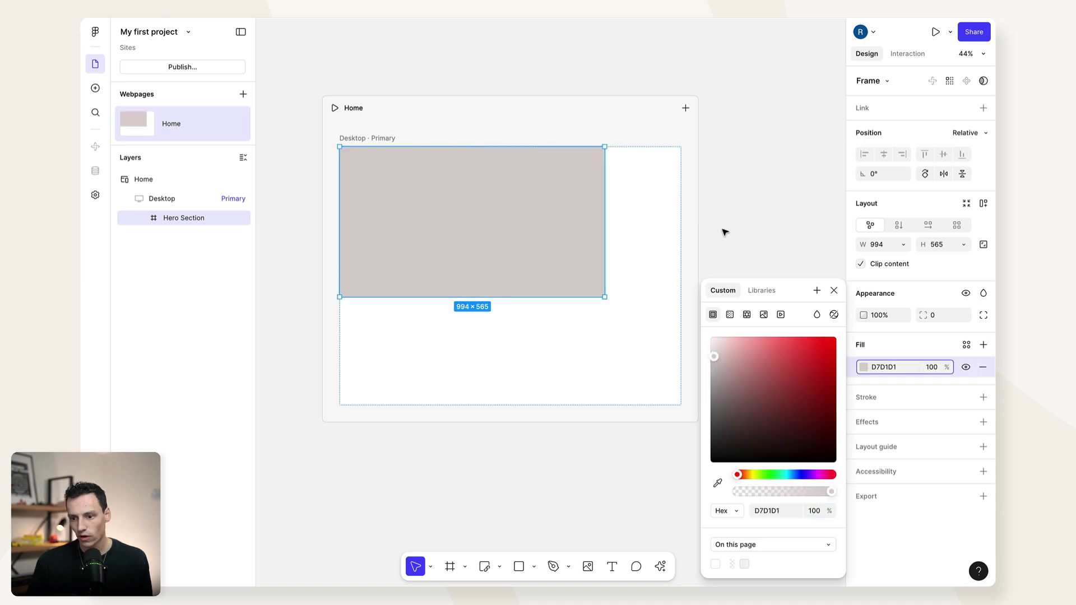
click(904, 245)
click(905, 257)
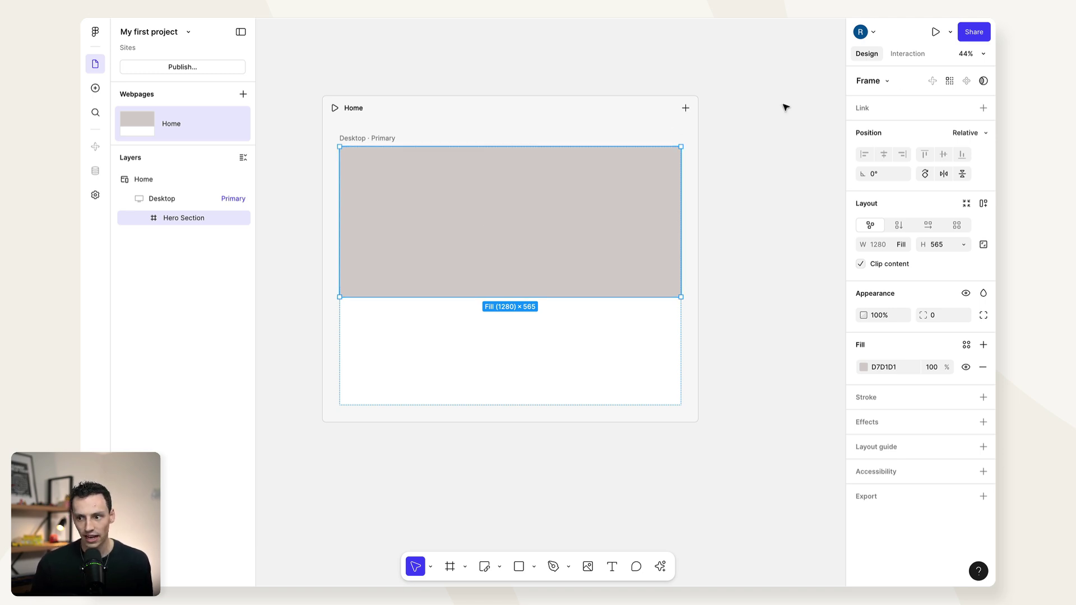
Preview the Home page, resize the preview width to check how the hero section responds, and return to the editor.
click(935, 32)
drag(960, 305, 937, 303)
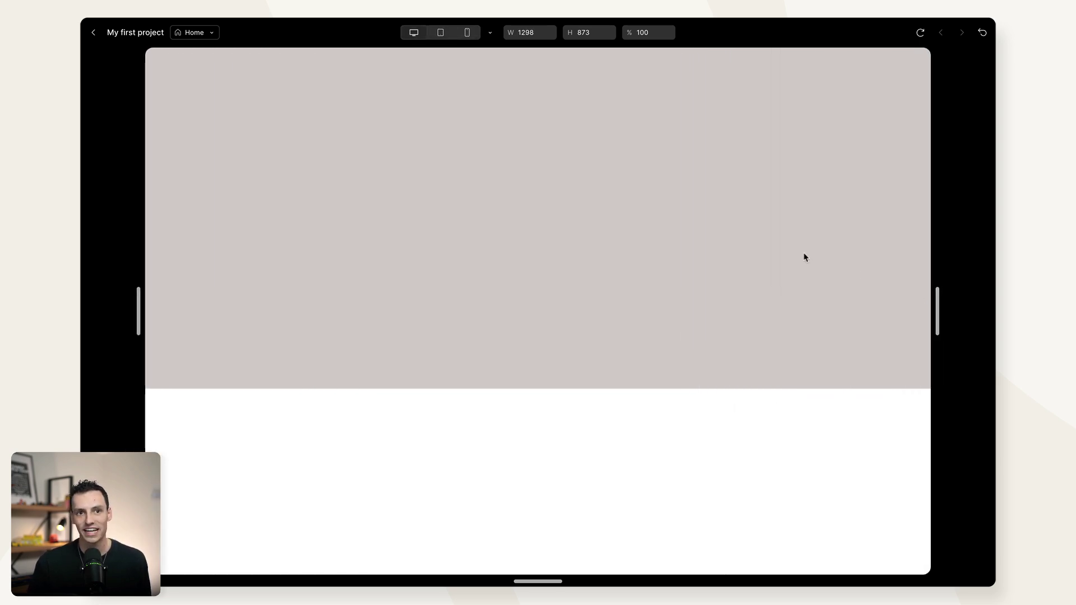
click(92, 32)
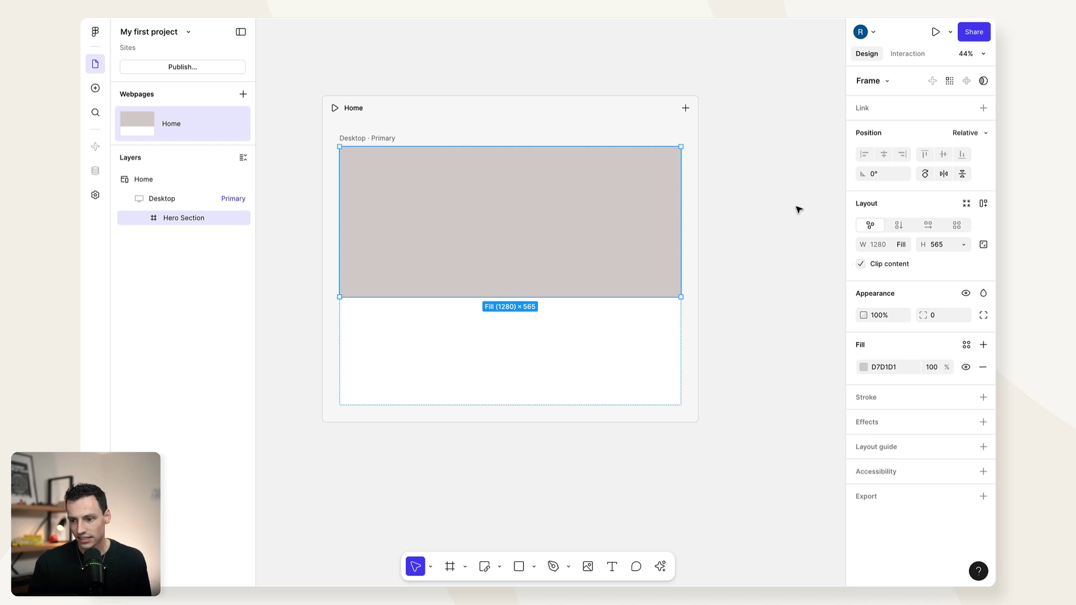
Set the Hero Section's height to 700 and check it in the page preview.
click(940, 246)
text(700)
key(Return)
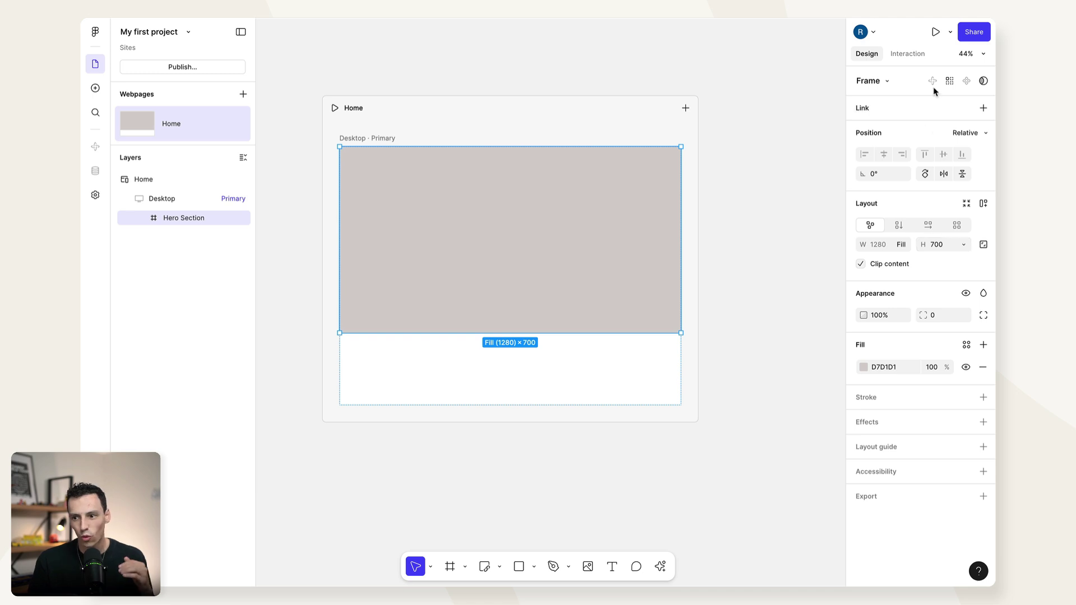
click(934, 31)
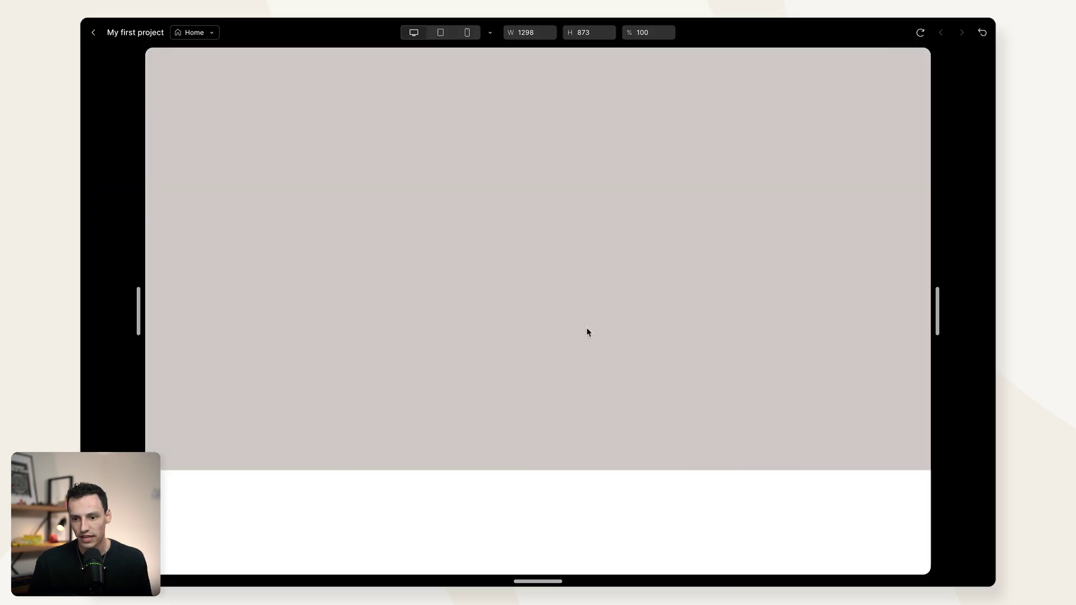
click(93, 34)
Set the Hero Section's height to 800.
click(940, 245)
text(80)
key(Return)
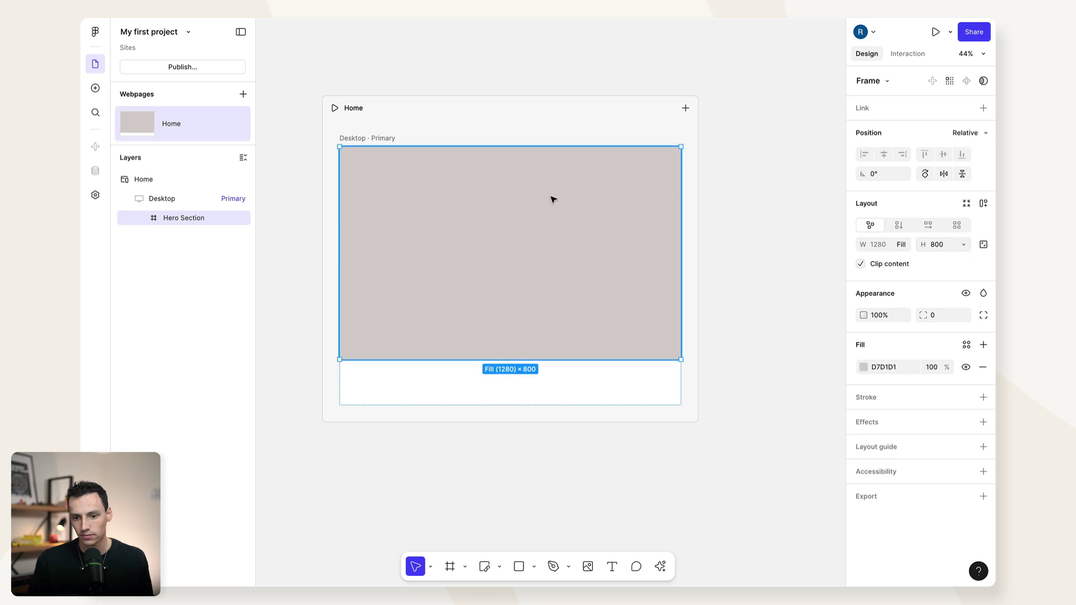
Set the Desktop page's height to hug its contents.
click(200, 199)
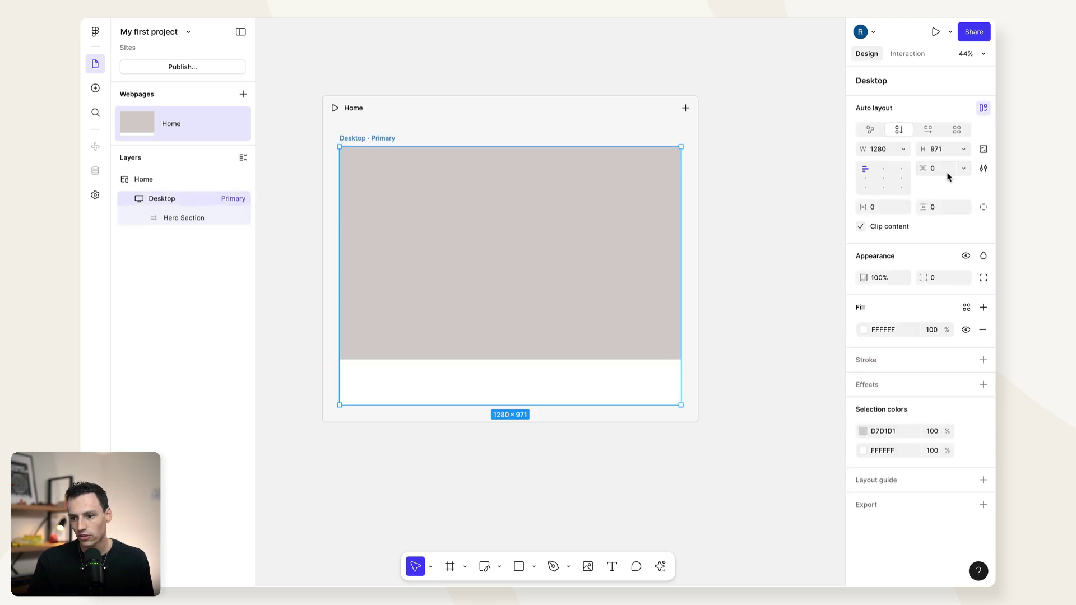
click(962, 150)
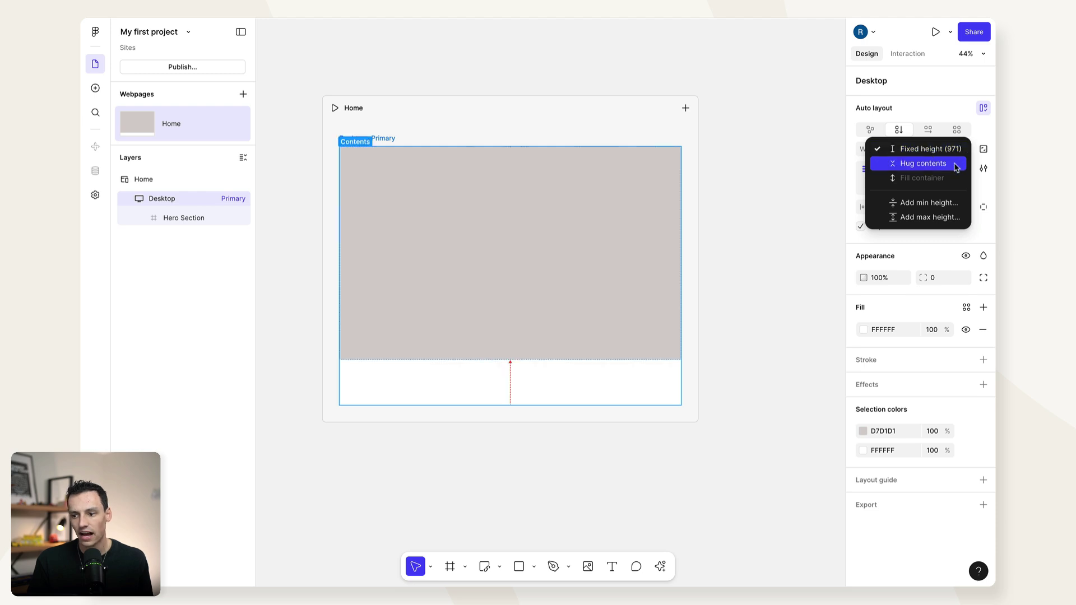
click(928, 163)
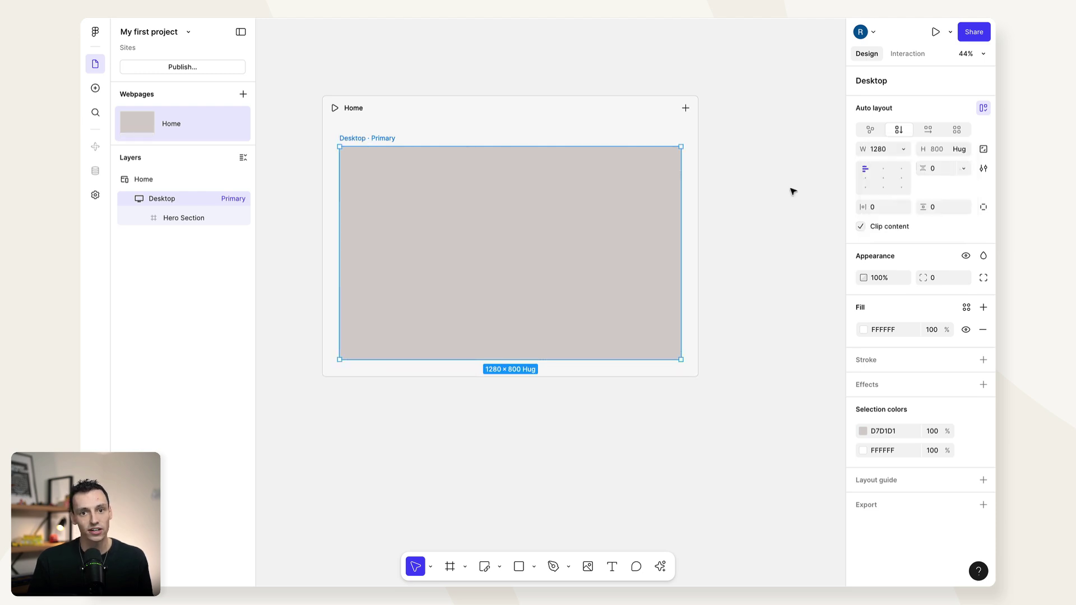
Duplicate the Hero Section to check how the Desktop page grows, and undo the duplication.
click(580, 241)
key(ctrl+d)
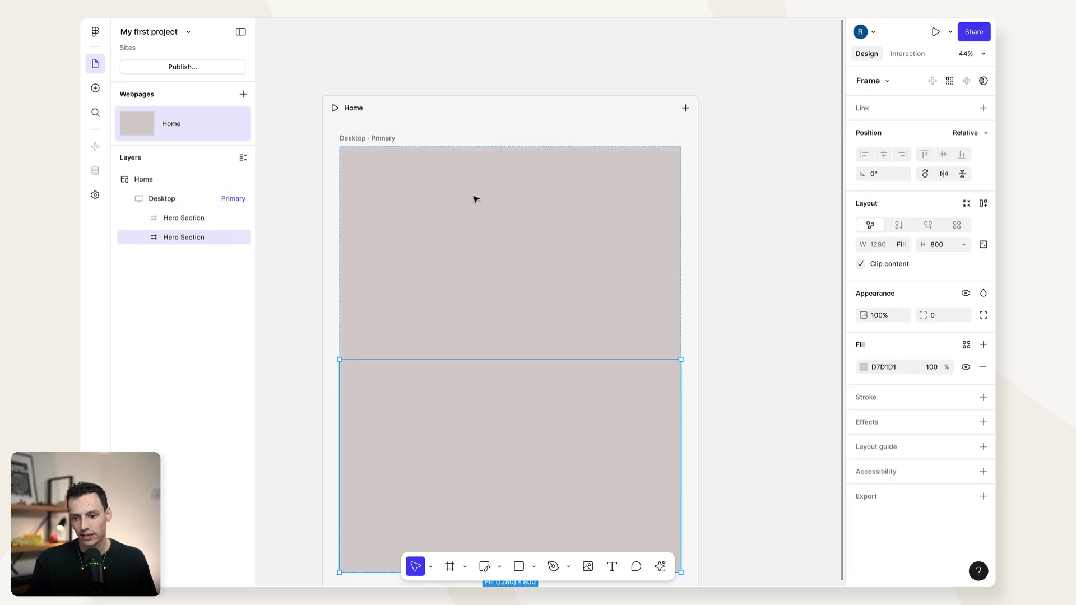
scroll(502, 307, down, 5)
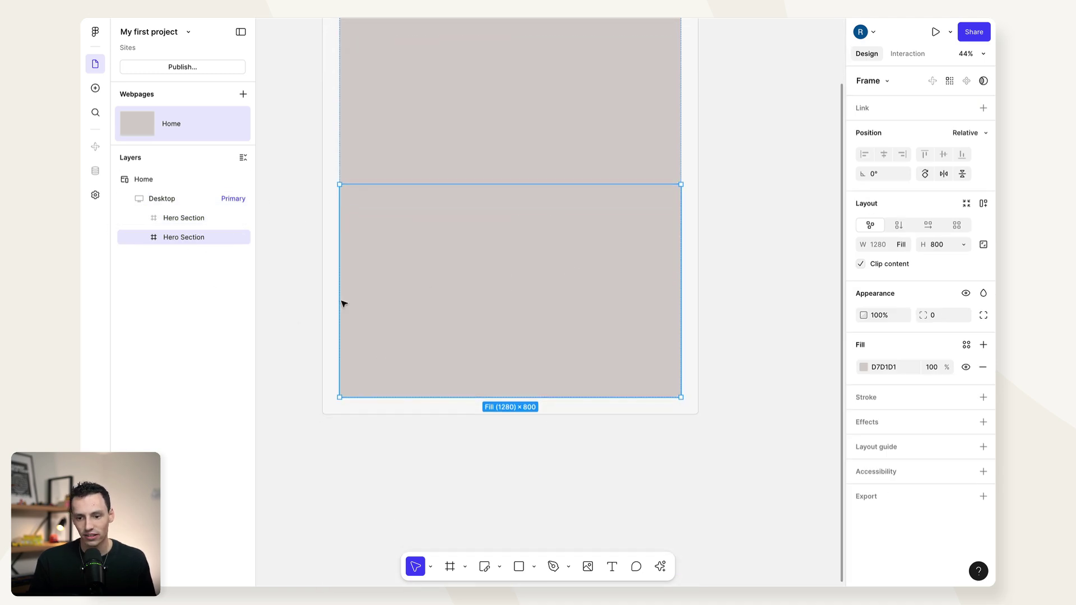
scroll(498, 236, up, 5)
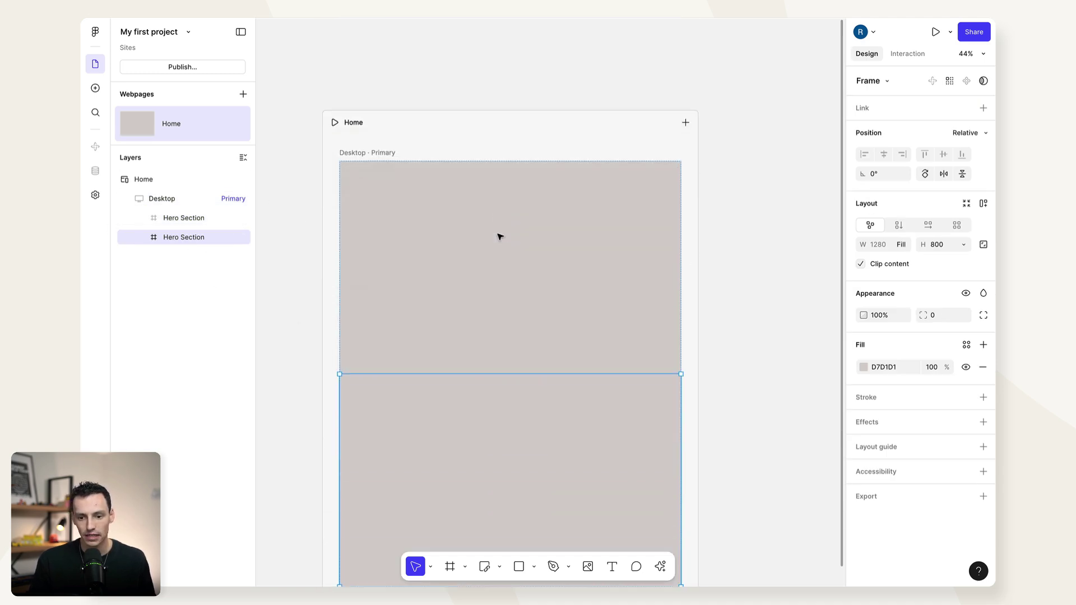
key(ctrl+z)
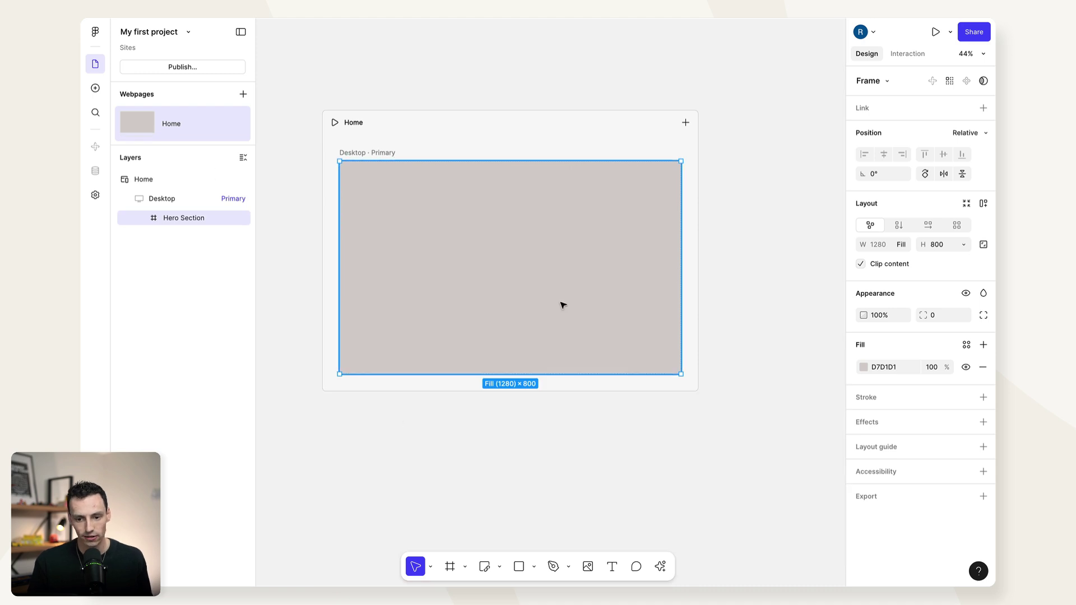
Change the Hero Section's fill colour to D5DEE6.
click(864, 367)
text(D5DEE6)
key(Return)
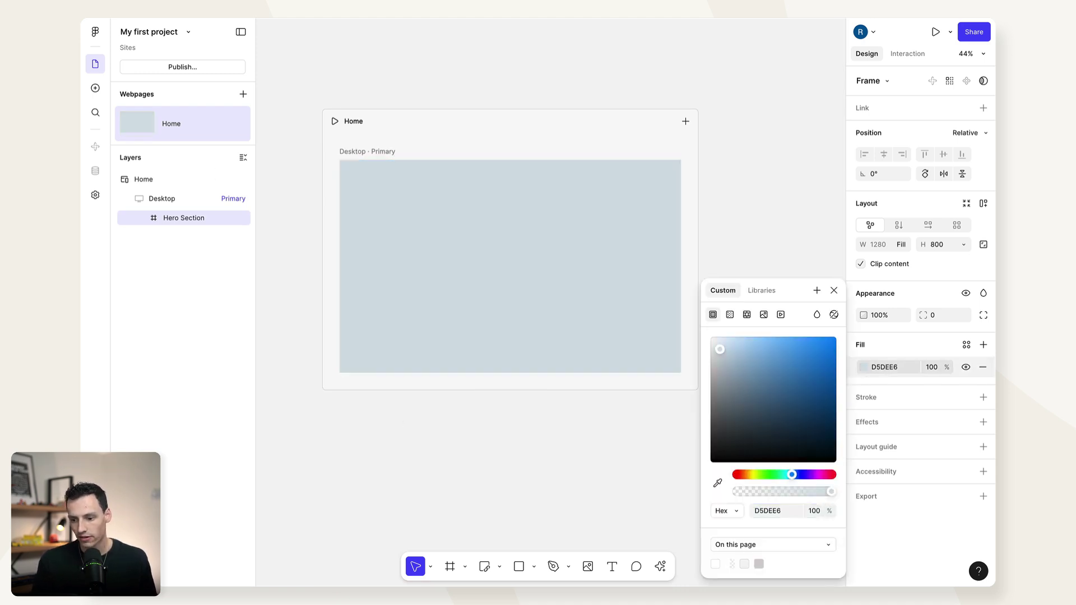
Save the D5DEE6 fill as a colour variable named Light Grey and close the colour picker.
click(816, 290)
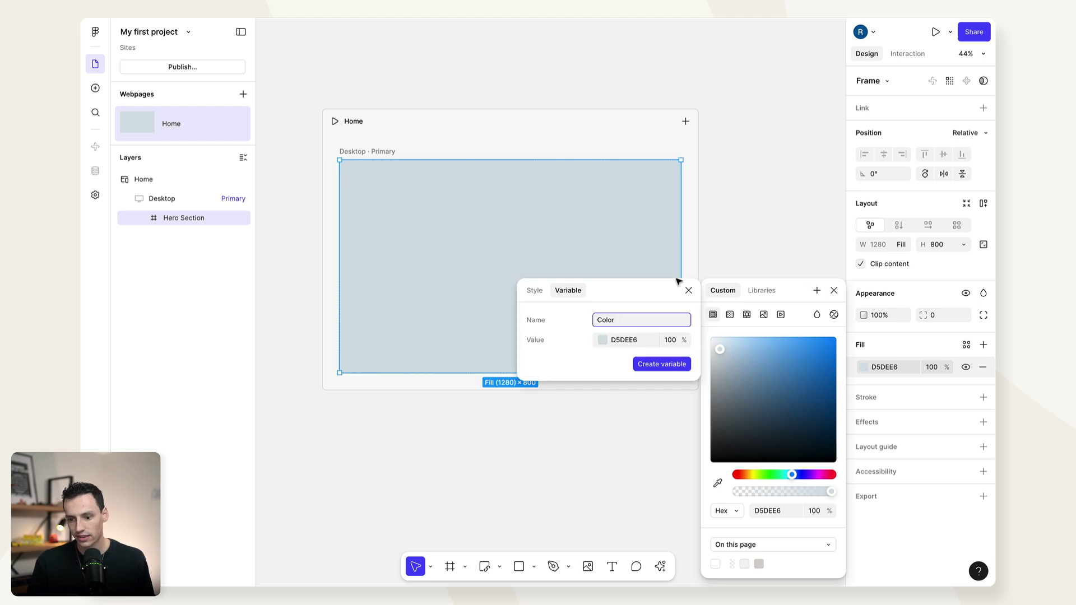
double_click(619, 324)
text(Light Grey)
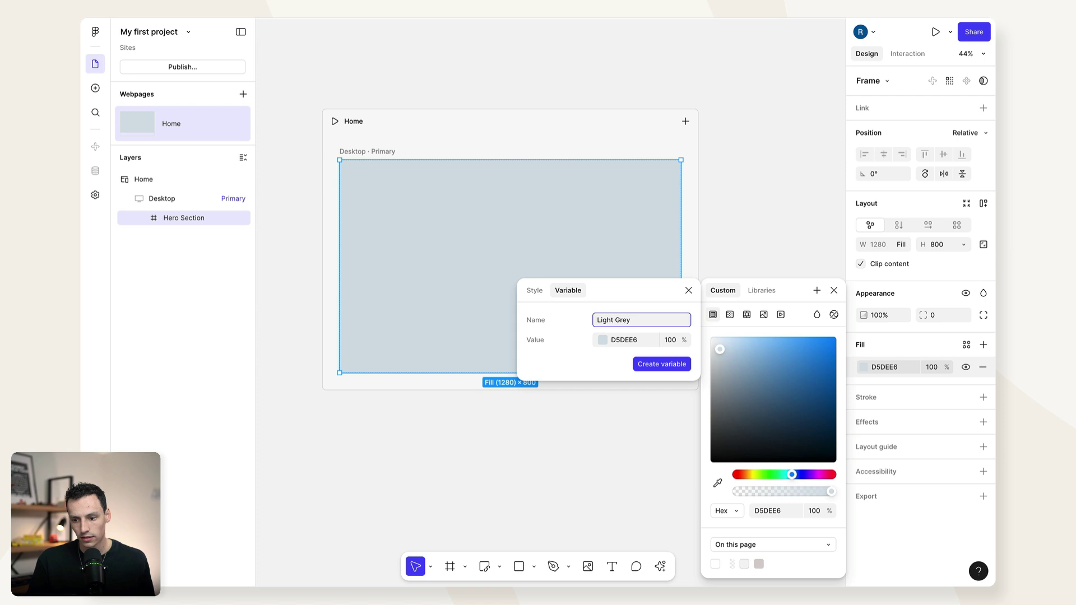
click(669, 365)
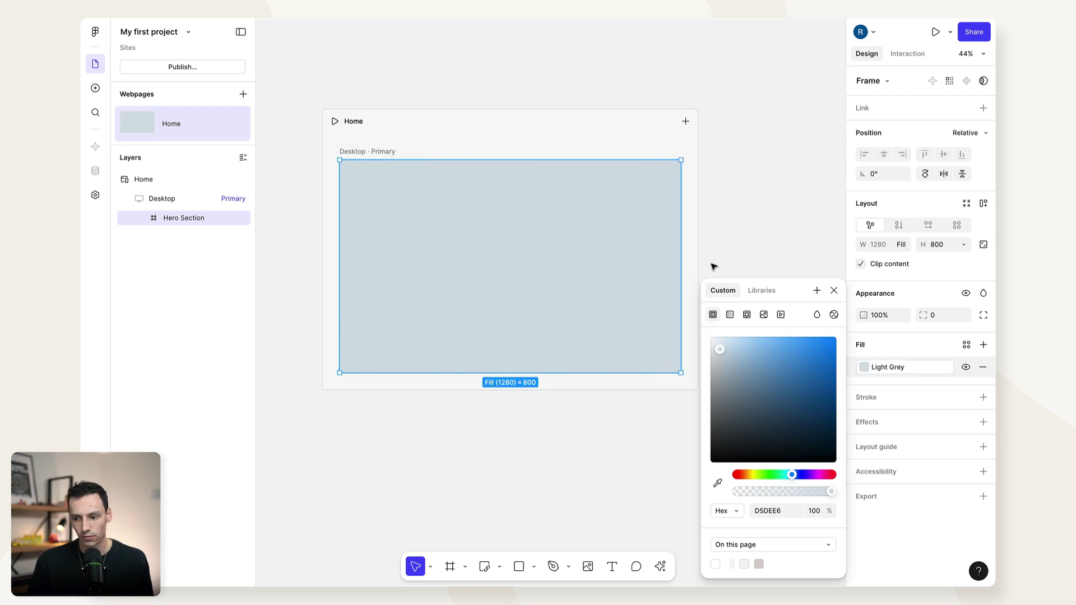
key(Escape)
key(Escape)
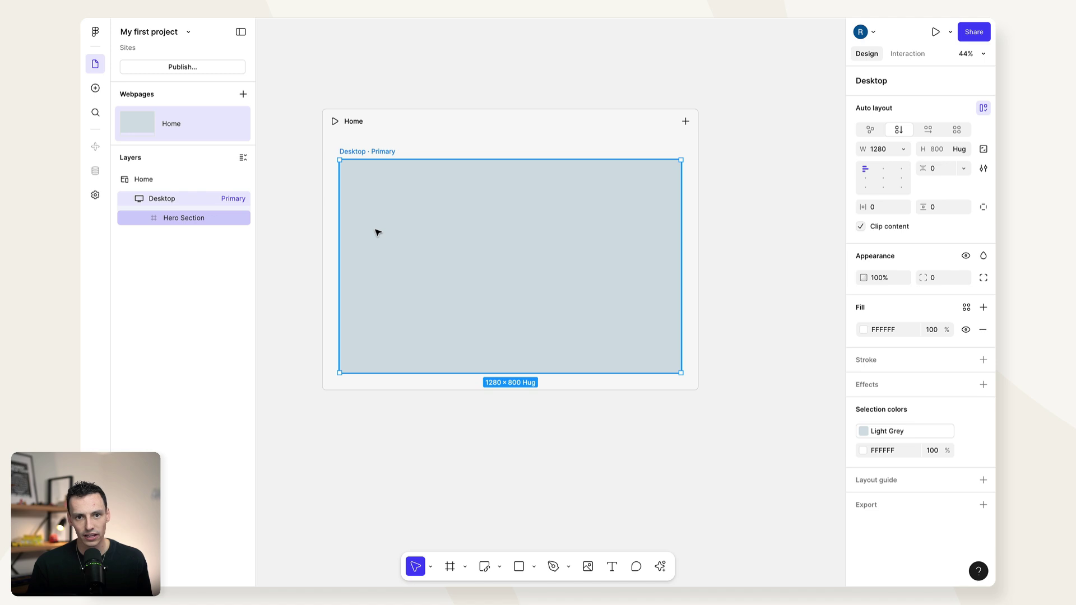
Add the headline text "FOR THE NEW AGE OF WORK" near the upper-left of the hero section.
key(t)
click(358, 190)
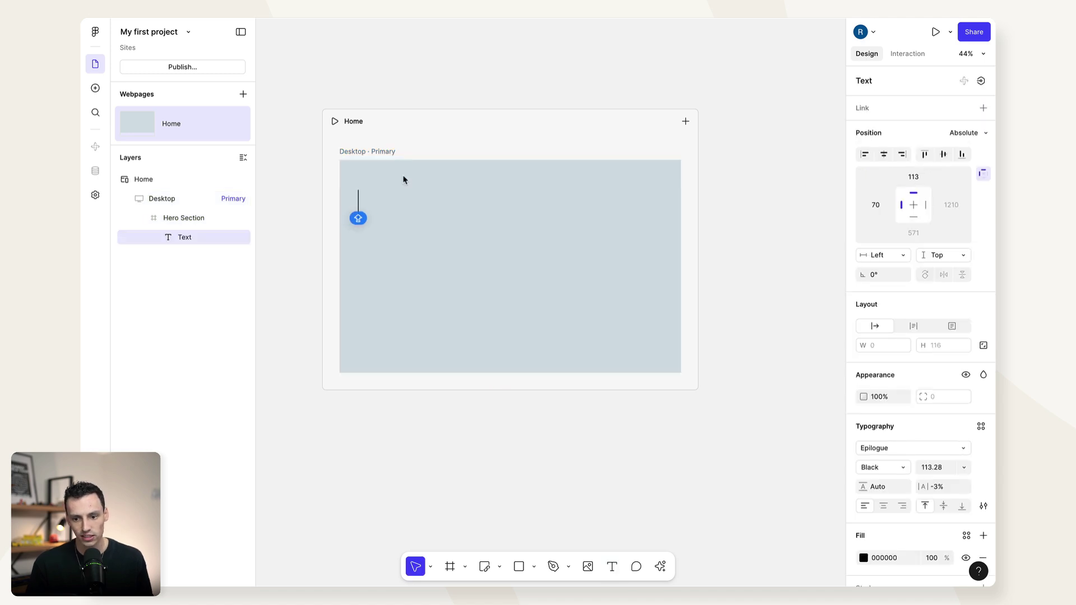
text(FOR )
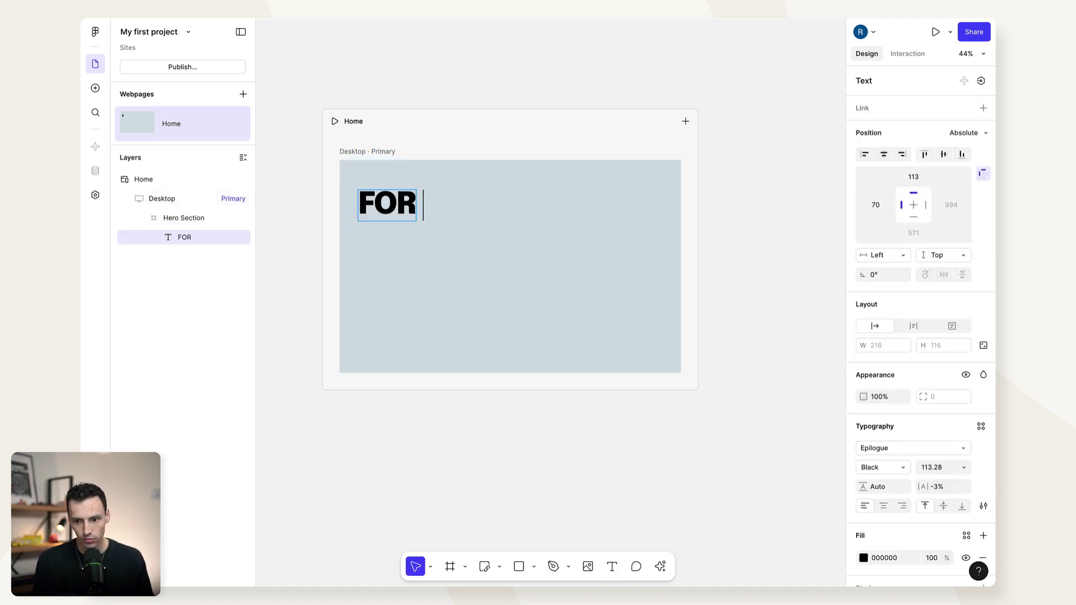
text(THE NEW AGE OF WEB)
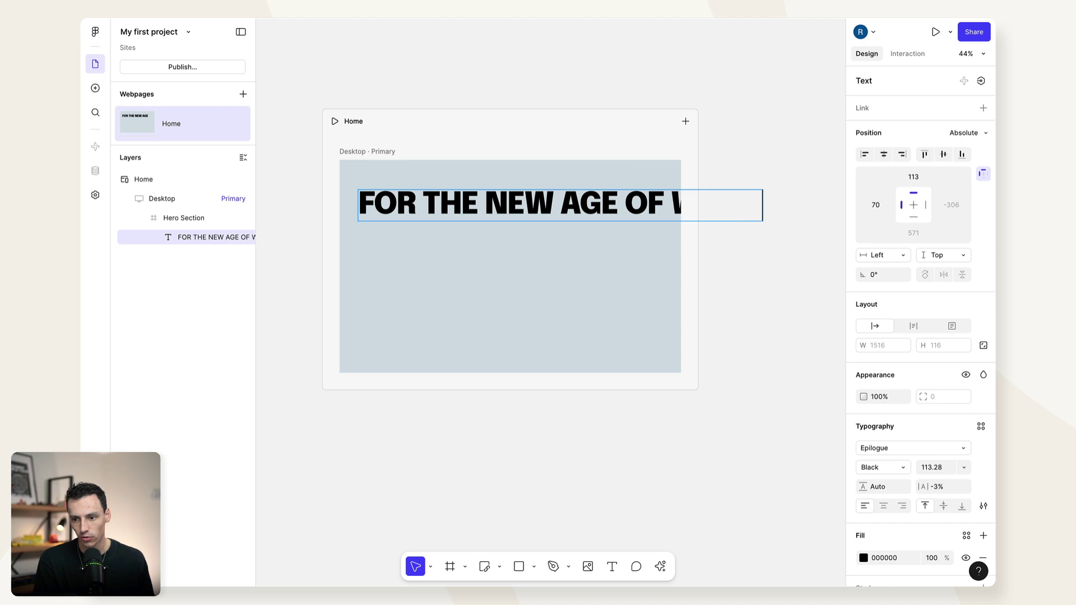
key(Escape)
Narrow the headline box to about 796 wide and move it to about 50 from the left and 49 from the top.
drag(763, 210, 565, 213)
drag(482, 221, 477, 205)
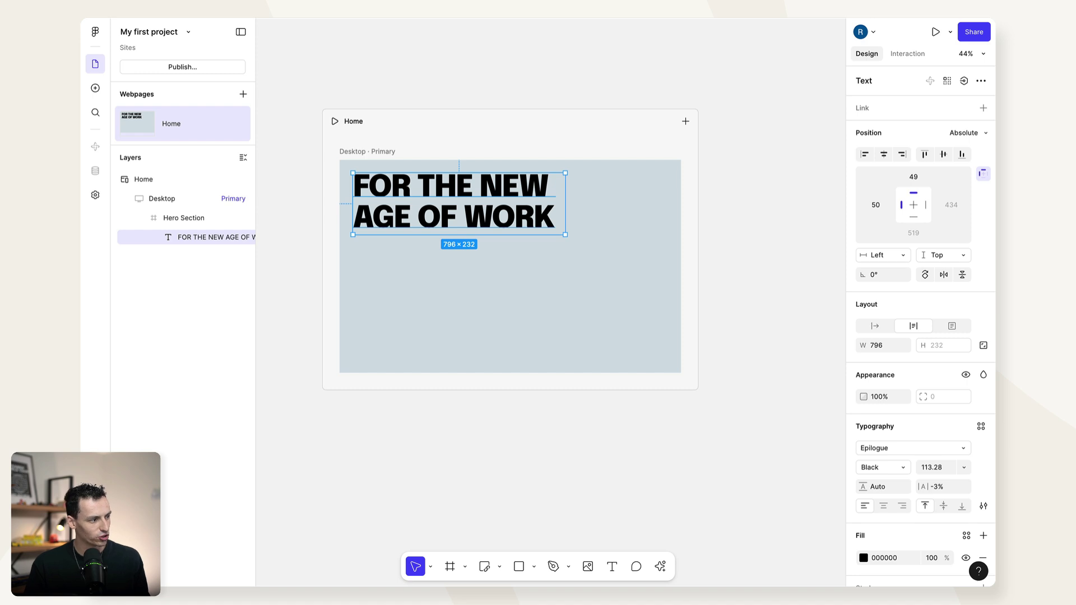
Set the headline's font size to 110.
click(947, 469)
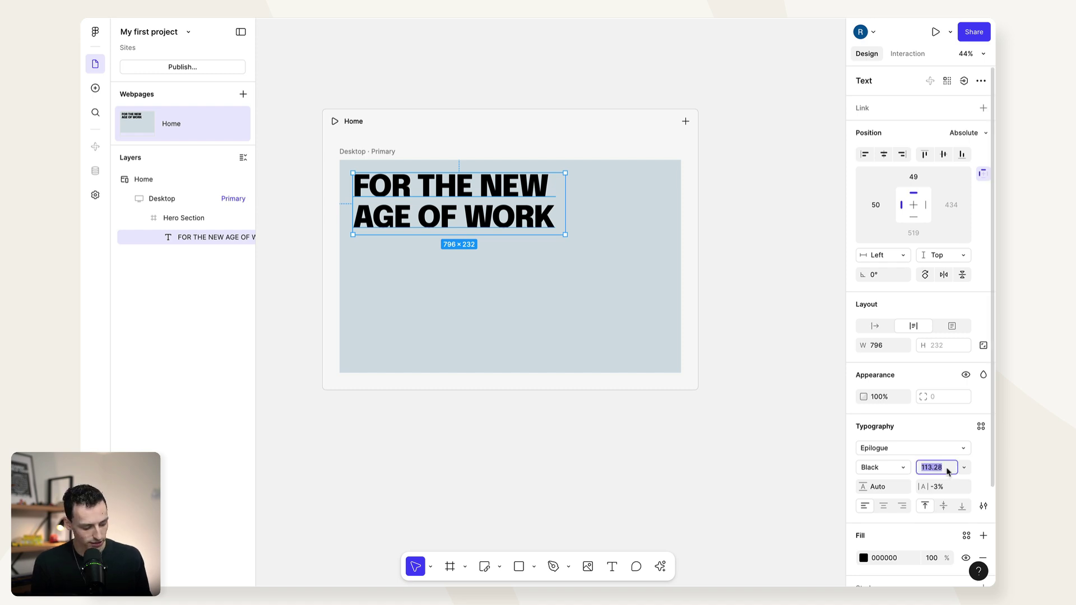
text(110)
key(Return)
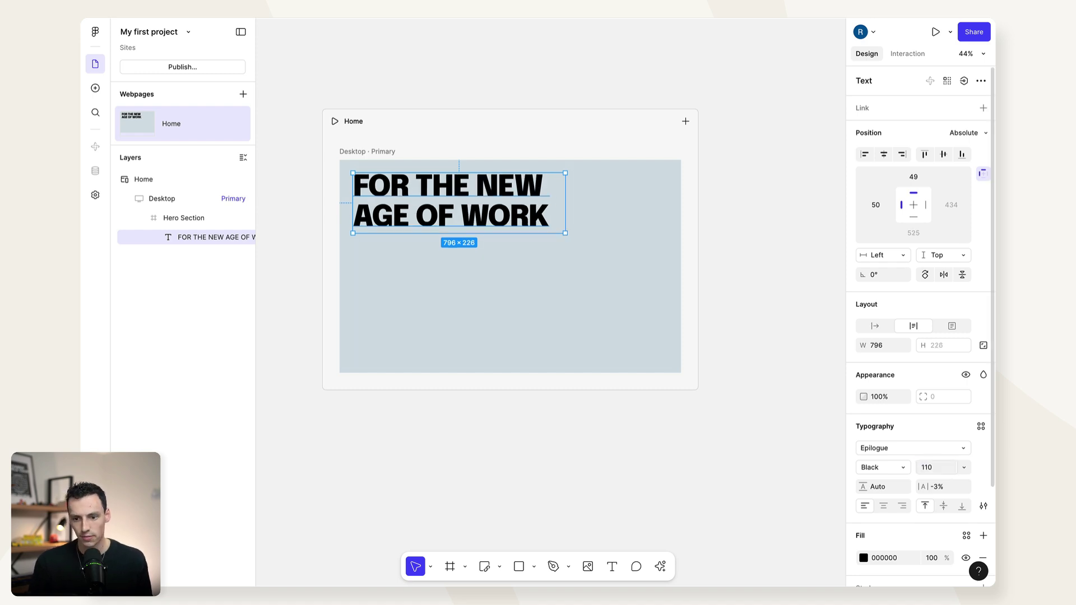
Narrow the headline text box so that its text wraps onto three lines.
key(shift+1)
drag(625, 246, 519, 242)
Start a new text layer near the lower-left of the hero section in DM Sans at size 24.
key(t)
click(339, 410)
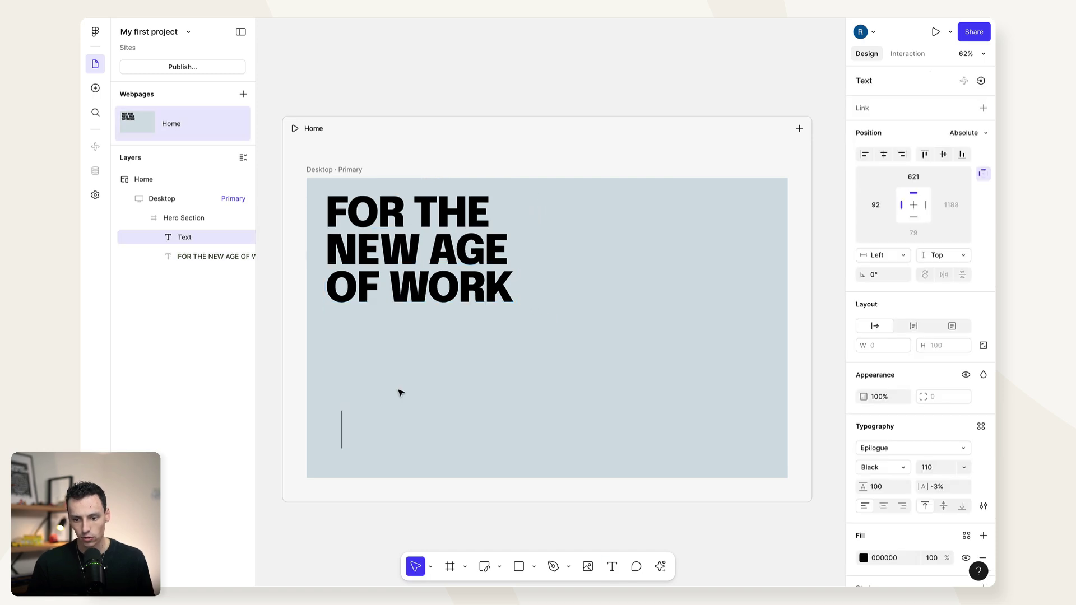
click(886, 448)
text(dm)
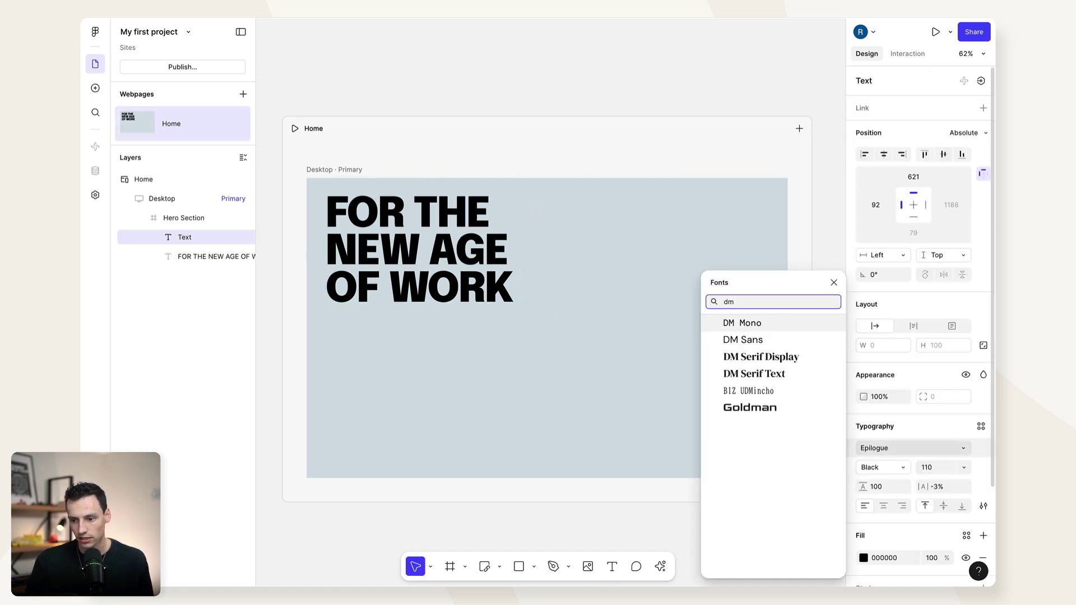
click(782, 340)
click(934, 468)
text(24)
key(Return)
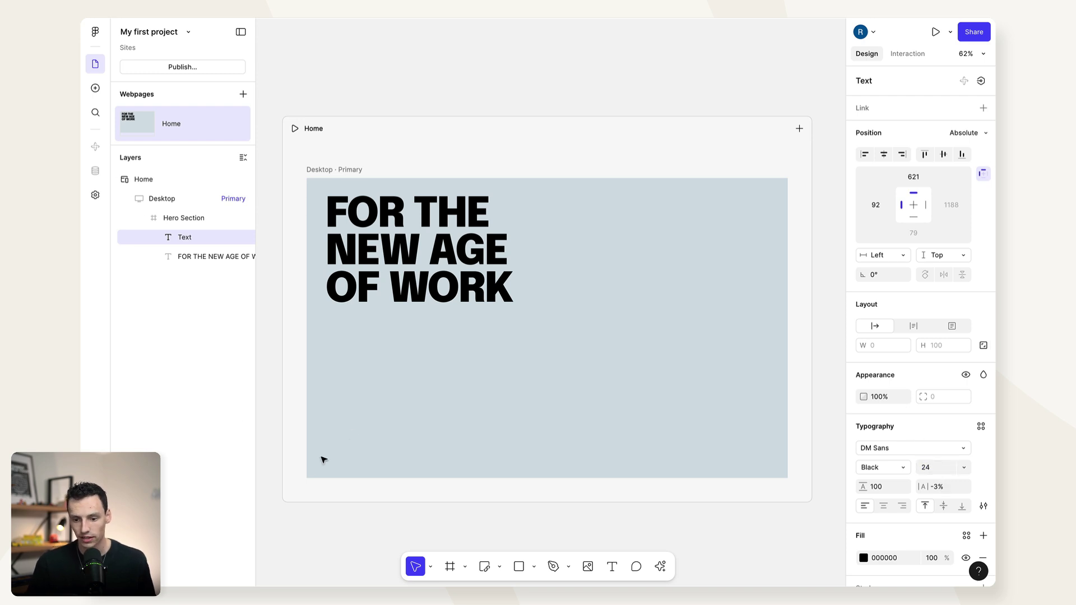
Enter the paragraph text "Create and share your workload with your teammates, without the hassle of multiple communication lines.".
click(362, 443)
text(Create and share your workload with your teammates, without the hassle of multiple communication lines)
key(Escape)
Style the paragraph as Regular, size 18, line height 24, and place it 50 from the left and about 35 from the bottom.
click(883, 469)
click(882, 468)
click(895, 491)
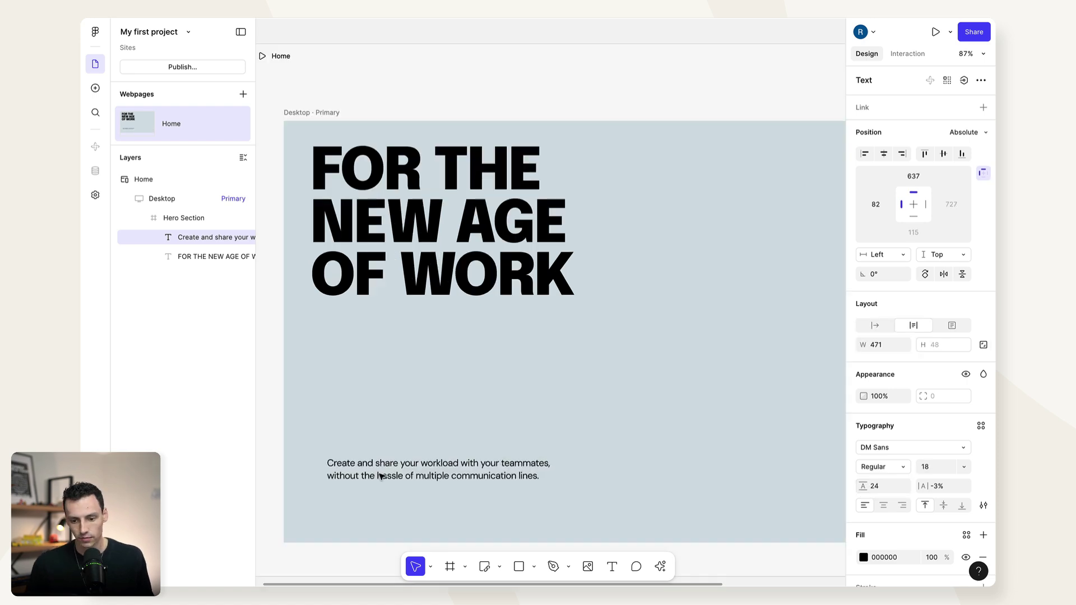
drag(379, 475, 365, 516)
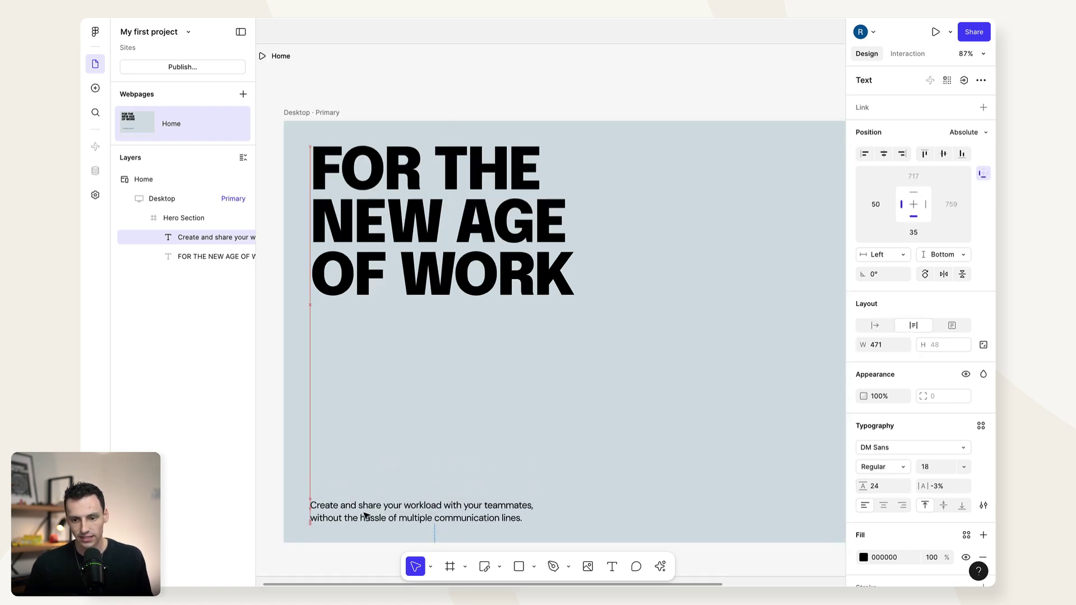
Draw a frame about 262 wide and 87 high near the lower-right corner of the hero section.
scroll(501, 427, down, 5)
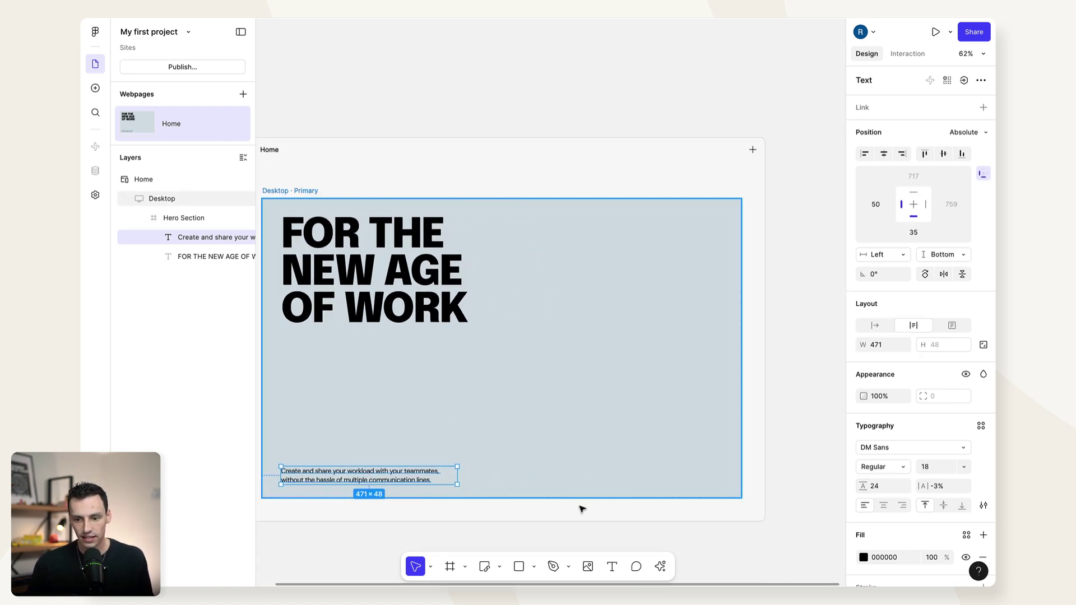
scroll(701, 481, down, 2)
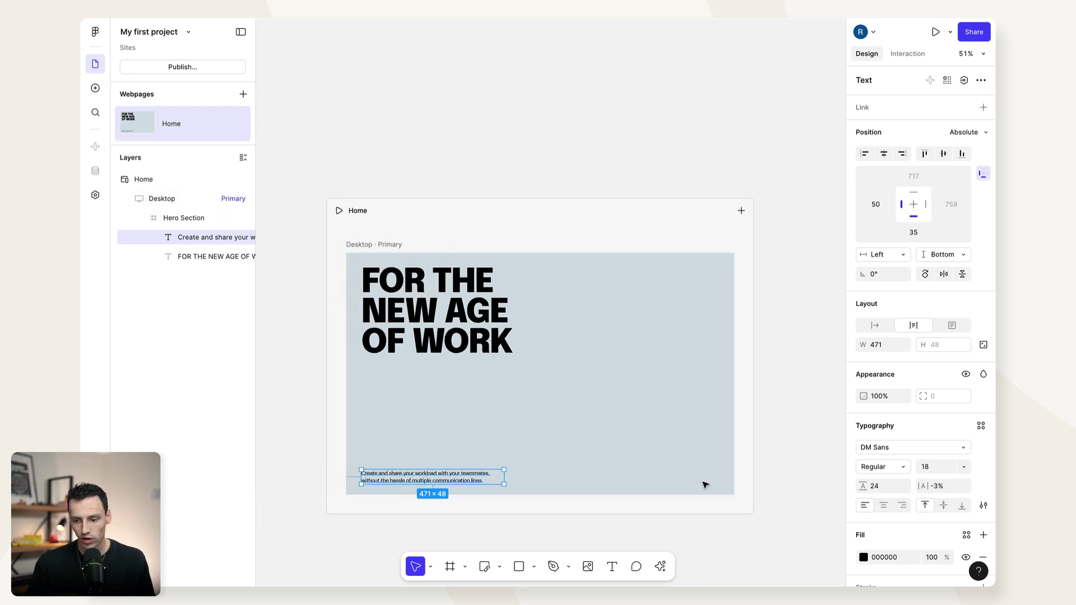
scroll(705, 484, up, 3)
key(f)
drag(734, 485, 619, 449)
Fill the new frame with 782FF7 and save that fill as a colour variable named Purple.
click(964, 445)
click(885, 467)
click(787, 511)
text(782FF7)
key(Return)
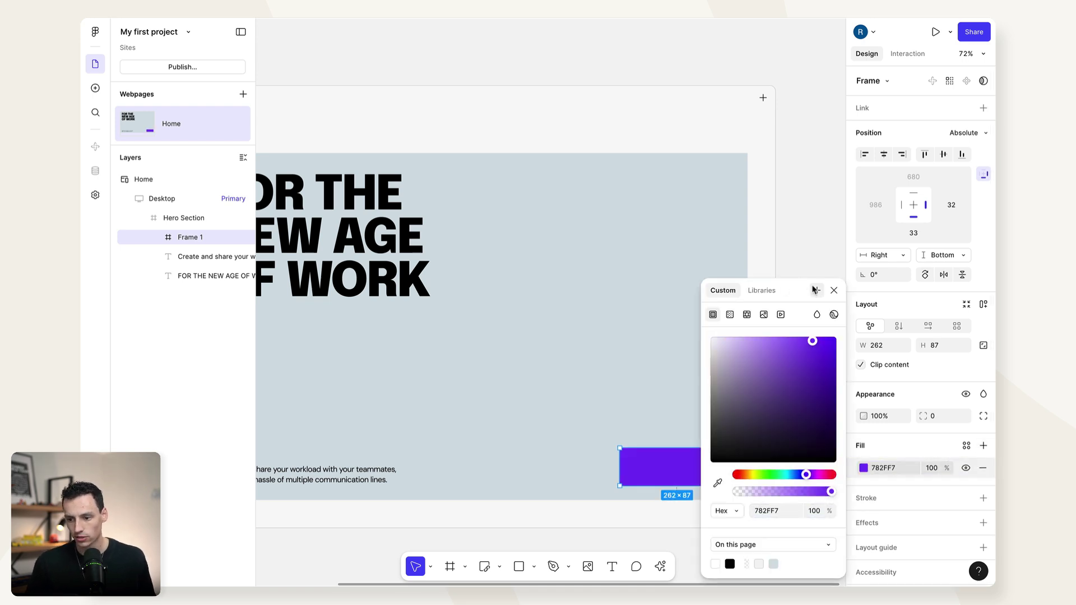
click(816, 290)
key(Escape)
Copy the hero paragraph and paste the copy inside the purple frame.
key(Tab)
scroll(583, 377, down, 2)
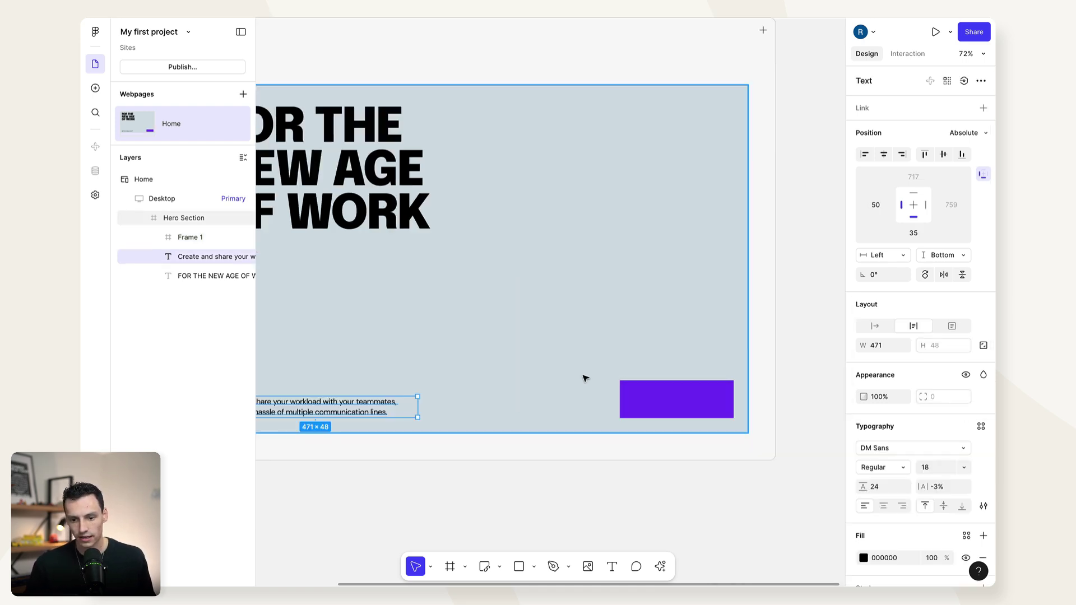
click(639, 396)
key(ctrl+v)
key(shift+2)
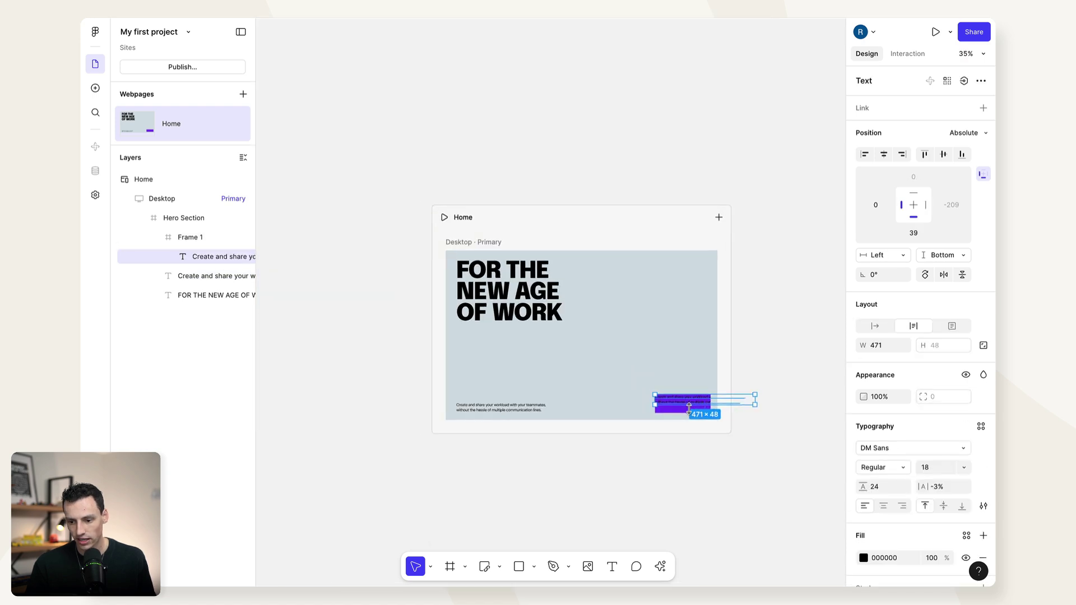
Replace the pasted text in the purple frame with "Get Started".
double_click(680, 380)
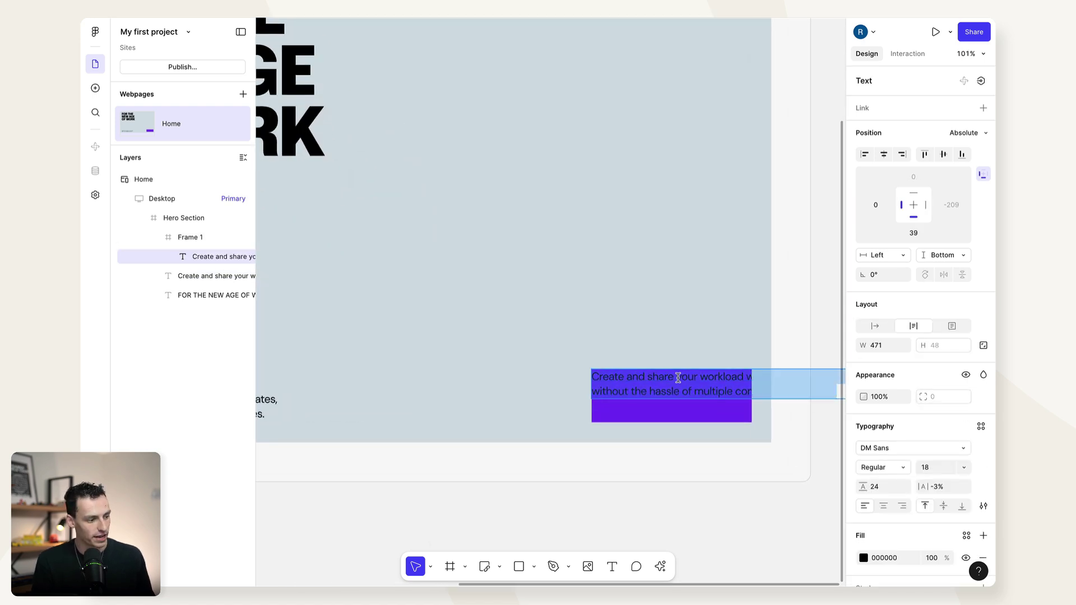
text(Get Start)
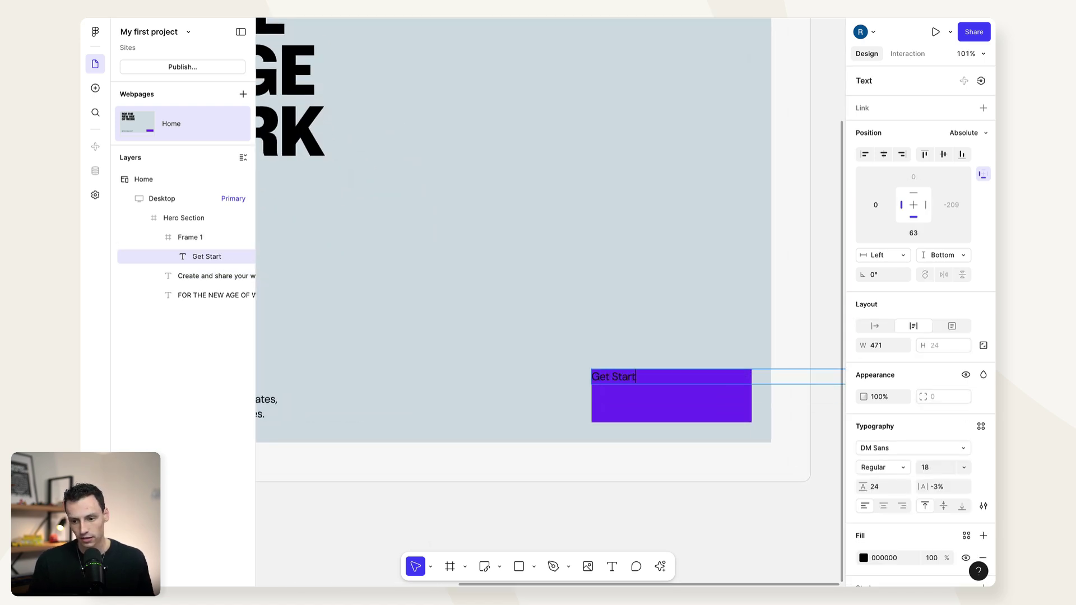
text(ed)
key(Escape)
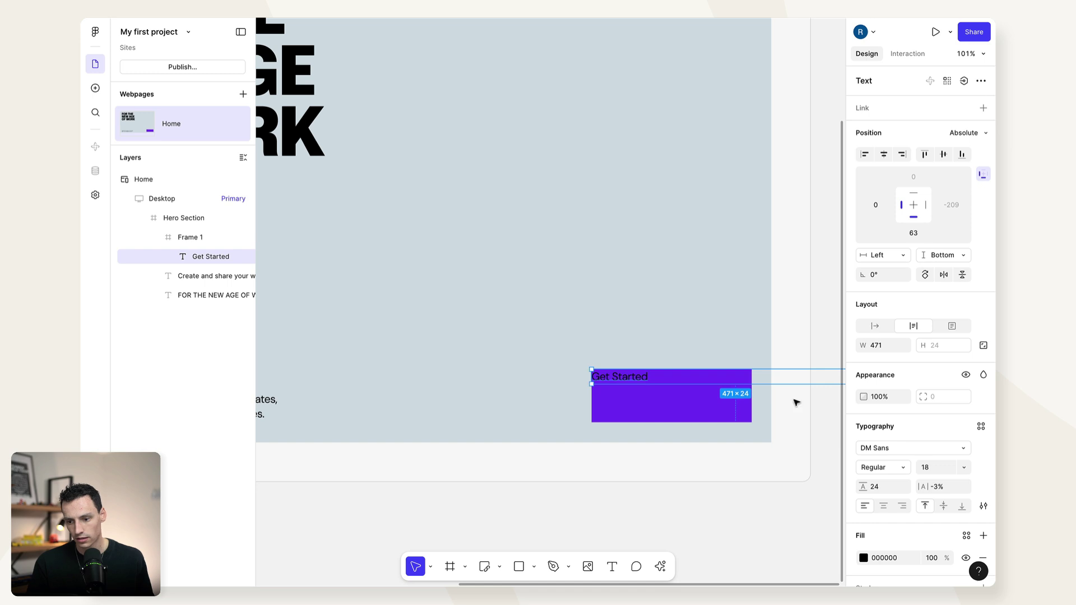
Set the Get Started text to auto width and change its fill to white, FFFFFF.
click(874, 327)
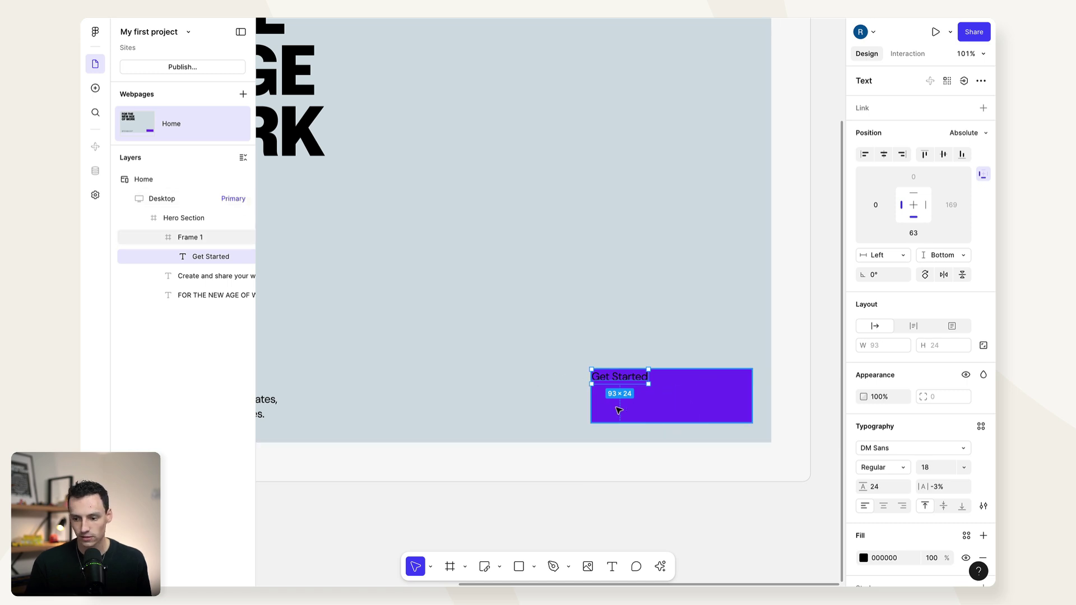
click(863, 557)
click(711, 337)
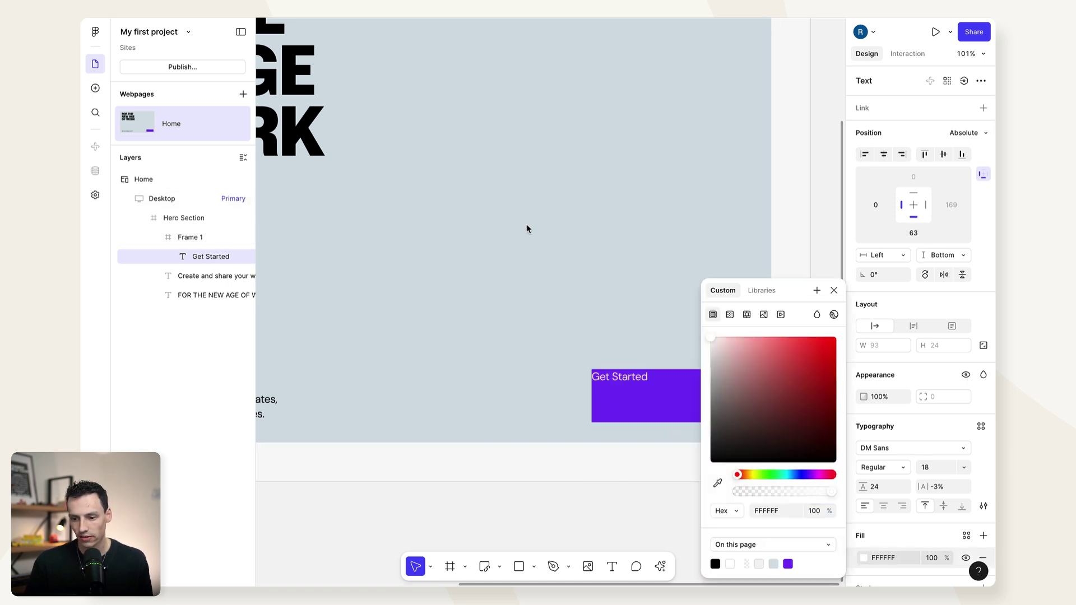
click(647, 259)
Draw a horizontal white arrow about 23 long to the right of the Get Started text, with a stroke weight of 1.
scroll(708, 407, up, 5)
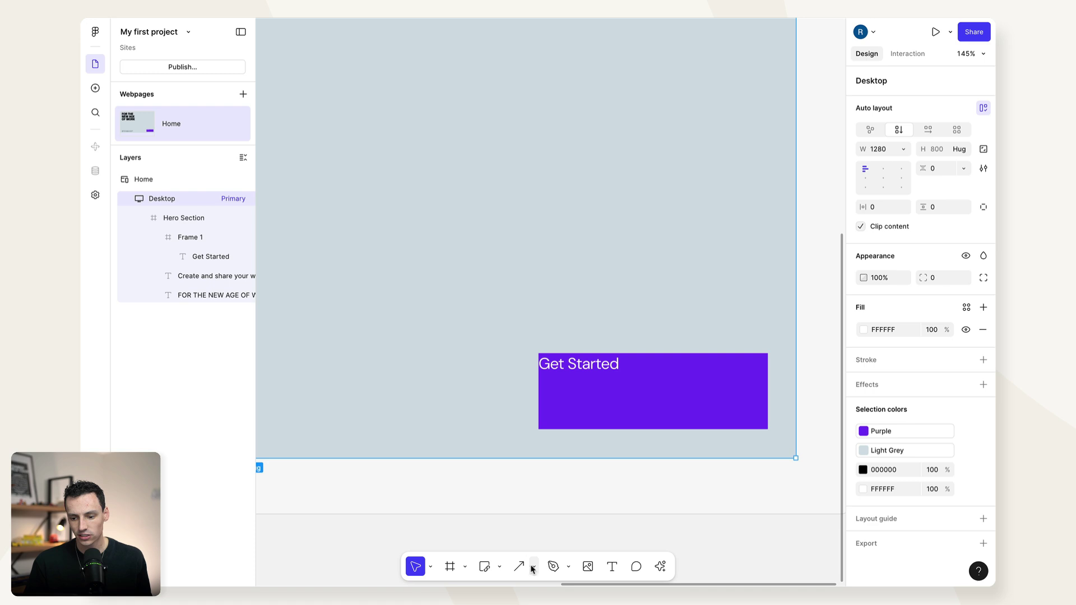
key(shift+l)
drag(640, 365, 653, 365)
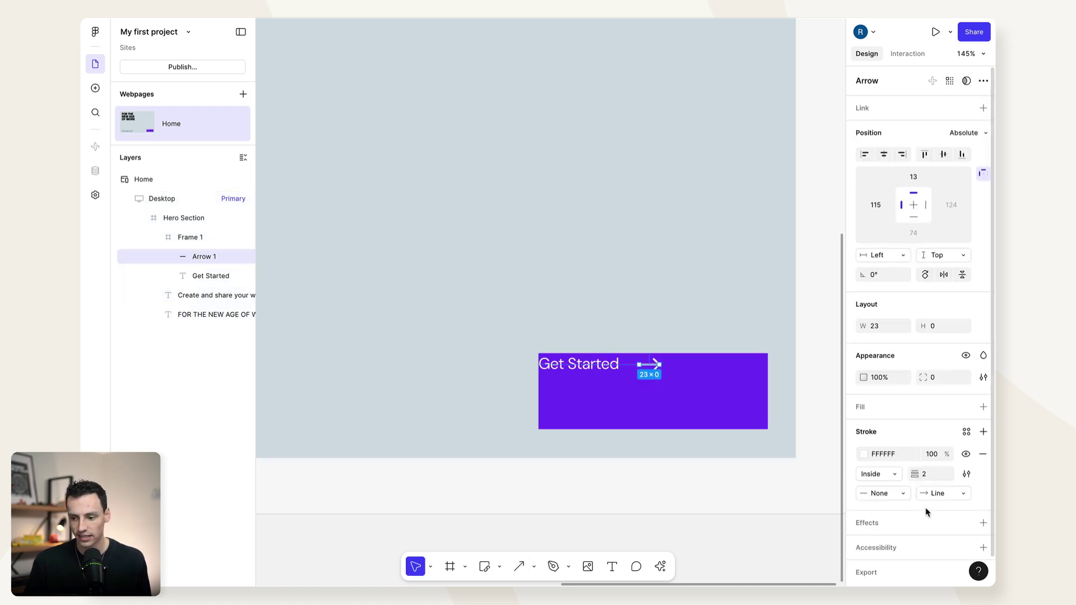
click(933, 477)
text(1)
key(Return)
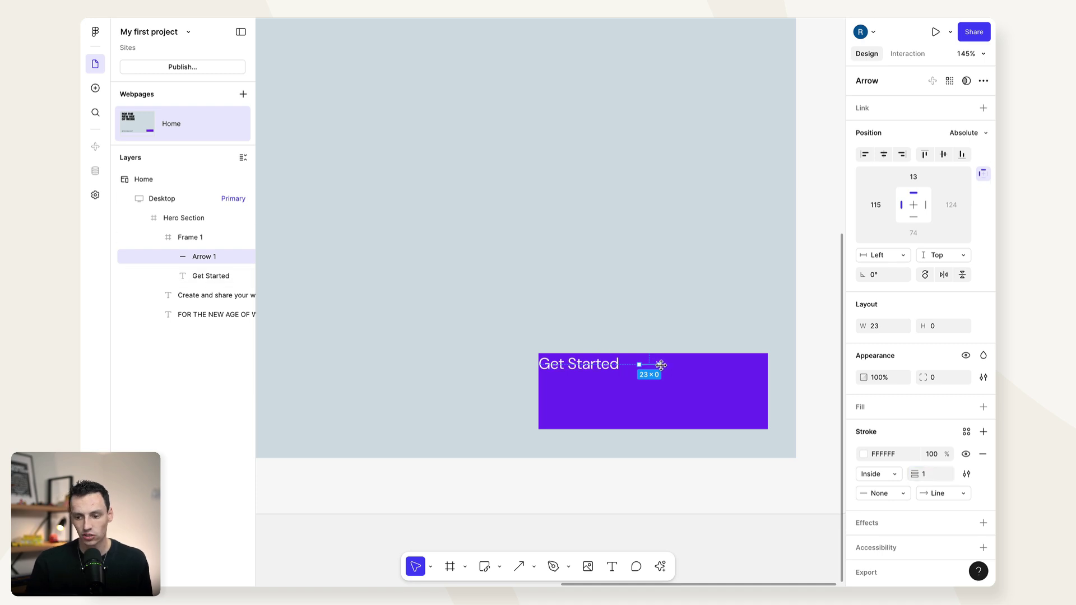
key(Escape)
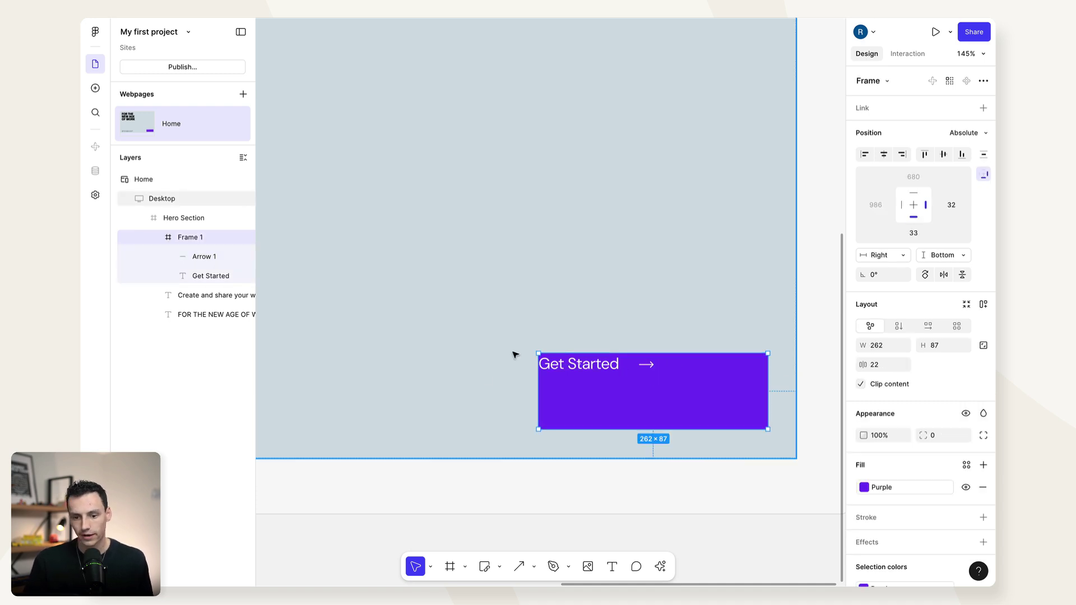
Rename the purple frame's layer as Button.
double_click(191, 238)
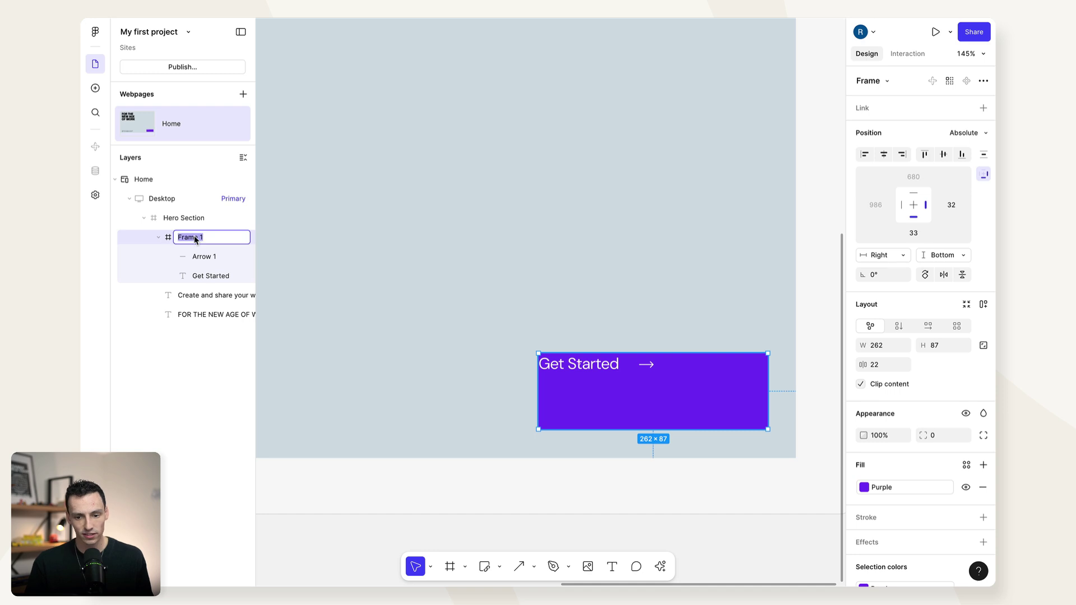
text(Button)
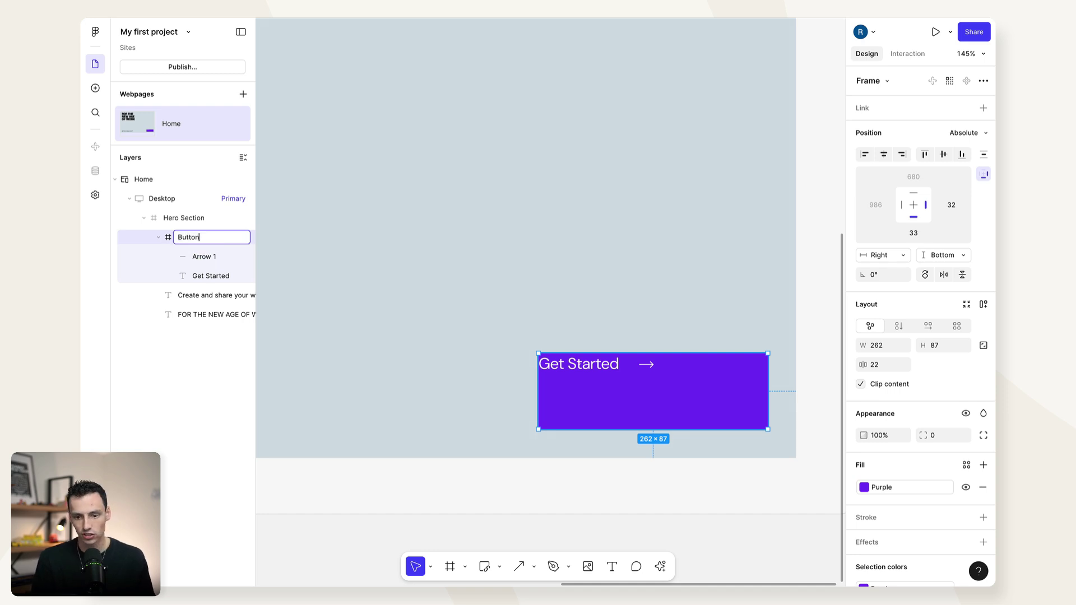
key(Return)
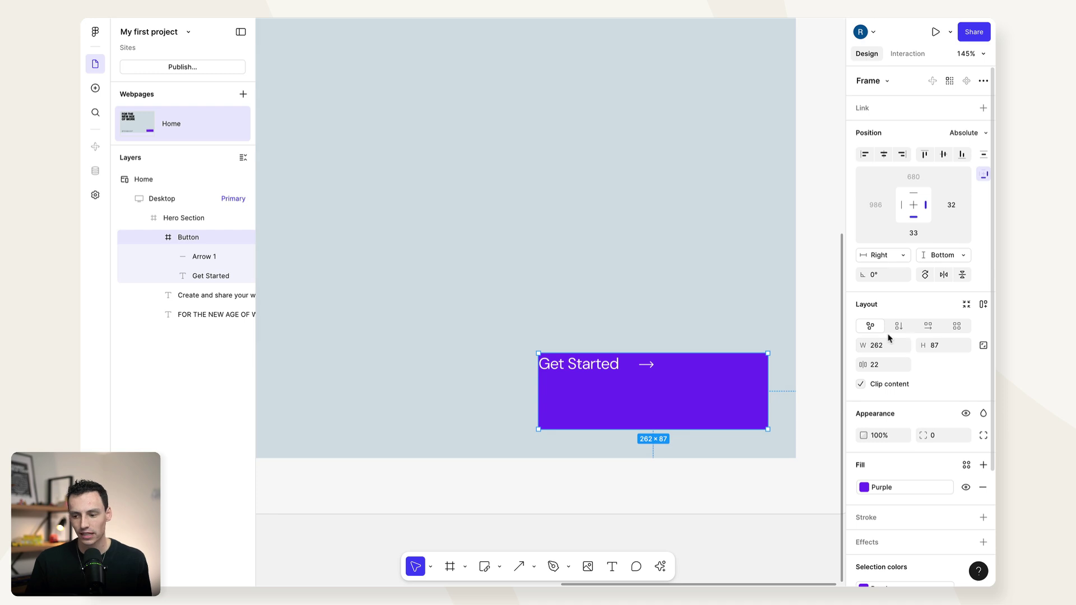
Apply horizontal auto layout to the button and widen it to a fixed width of about 186.
click(927, 327)
click(917, 346)
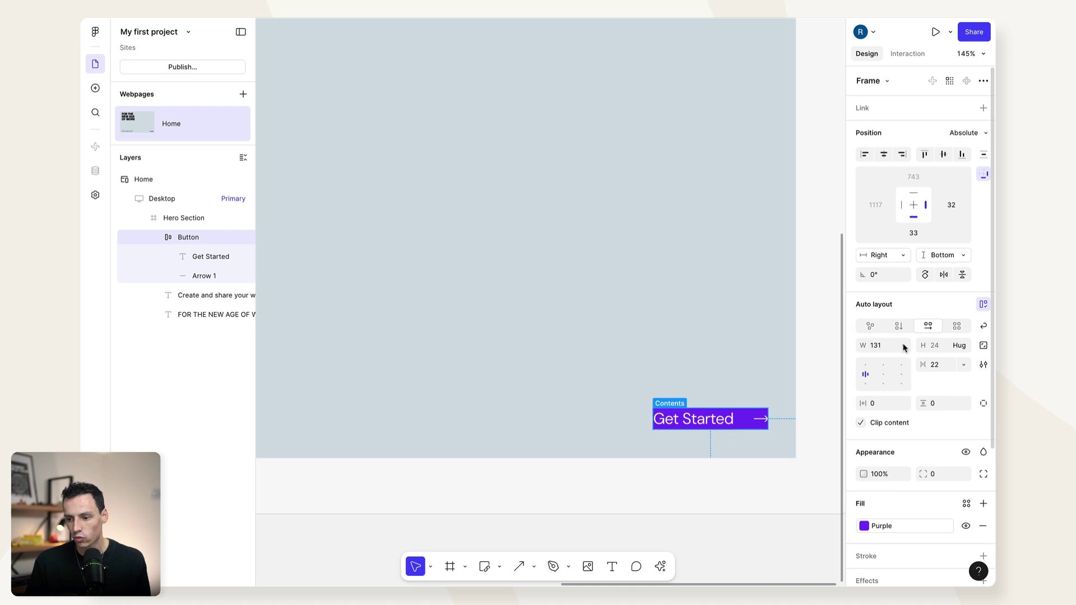
click(902, 346)
click(904, 330)
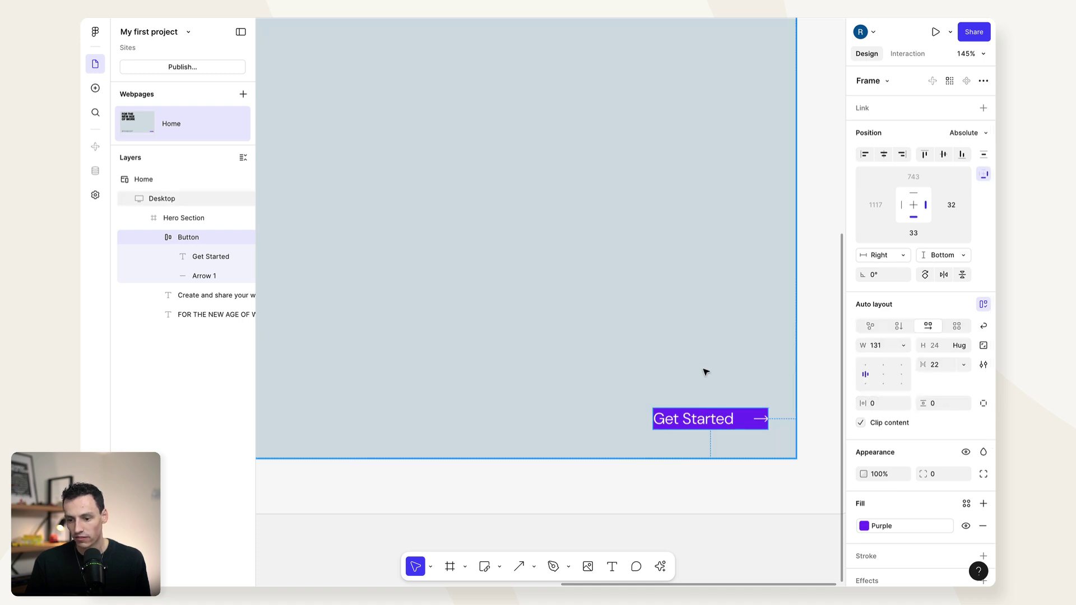
drag(652, 414, 604, 415)
Switch the button to a fixed height and extend it upward to about 71 high.
click(962, 346)
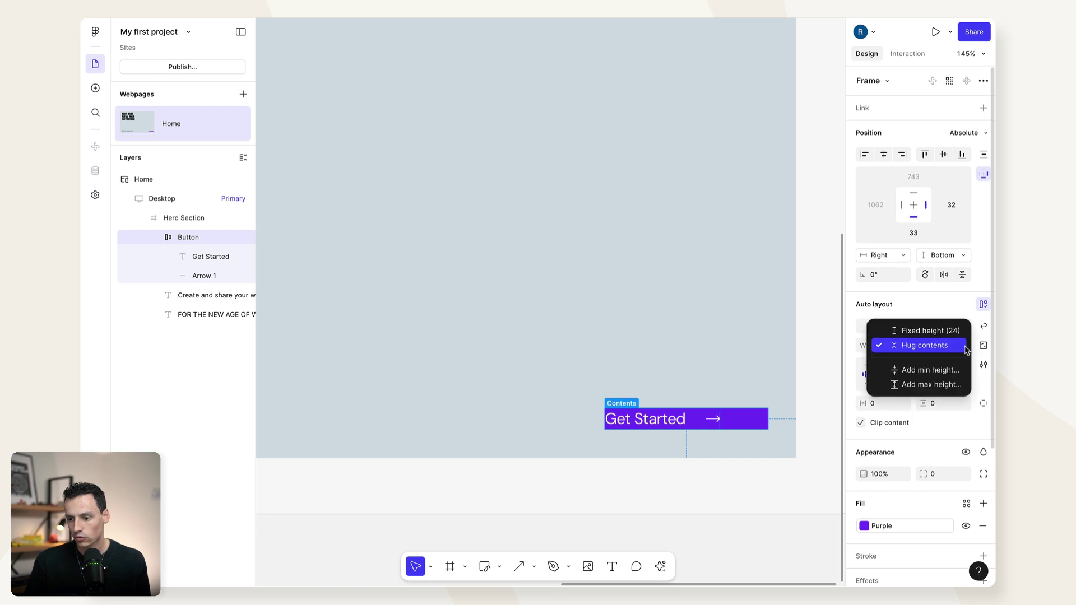
click(928, 330)
drag(705, 409, 705, 368)
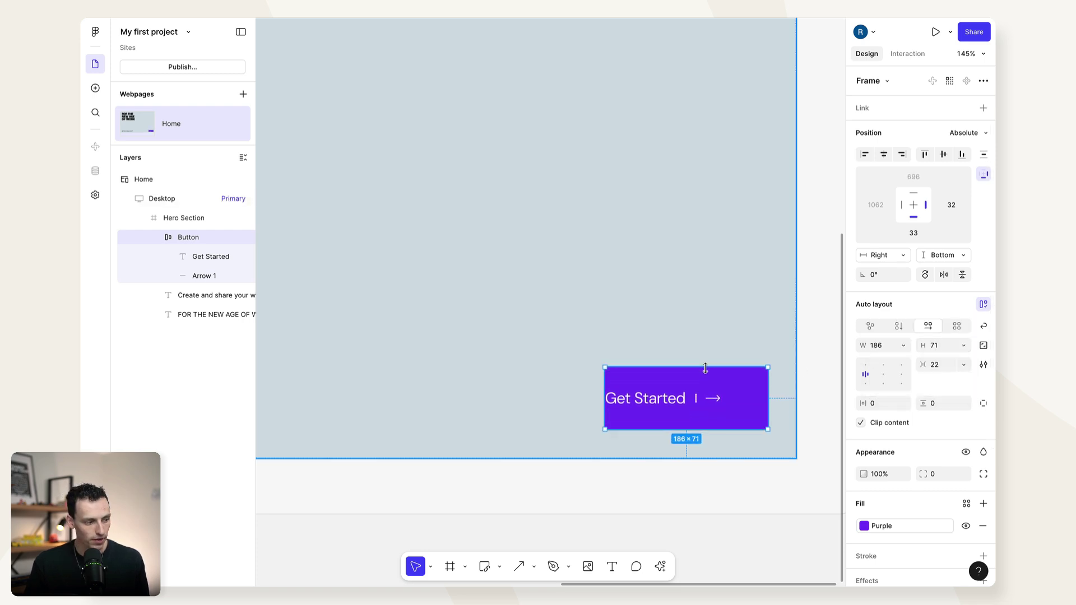
Align the button's contents to its bottom-left and set the gap between the text and arrow to Auto.
double_click(636, 407)
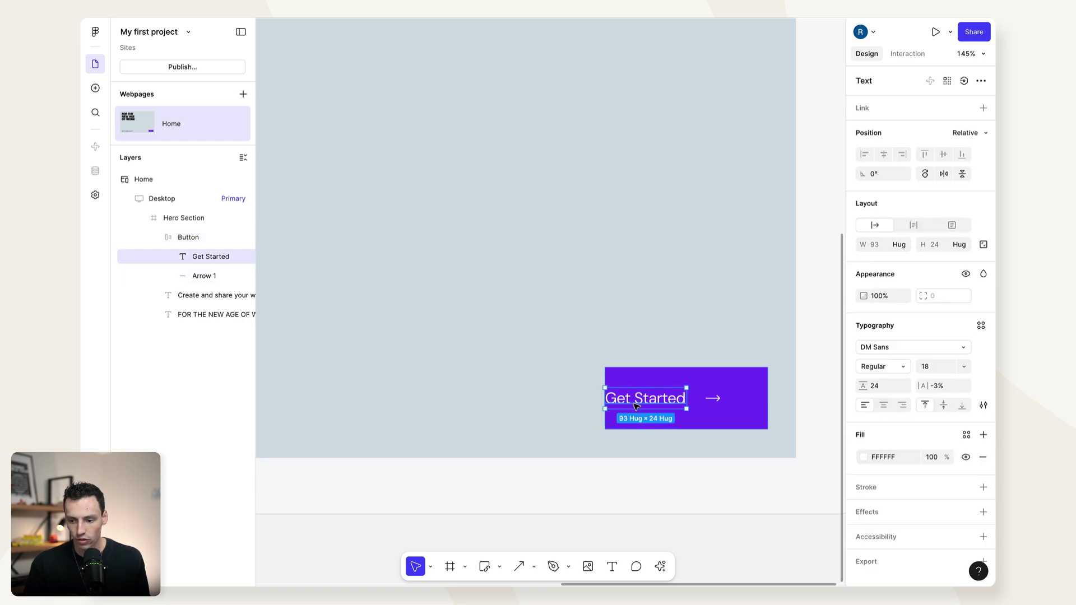
click(711, 380)
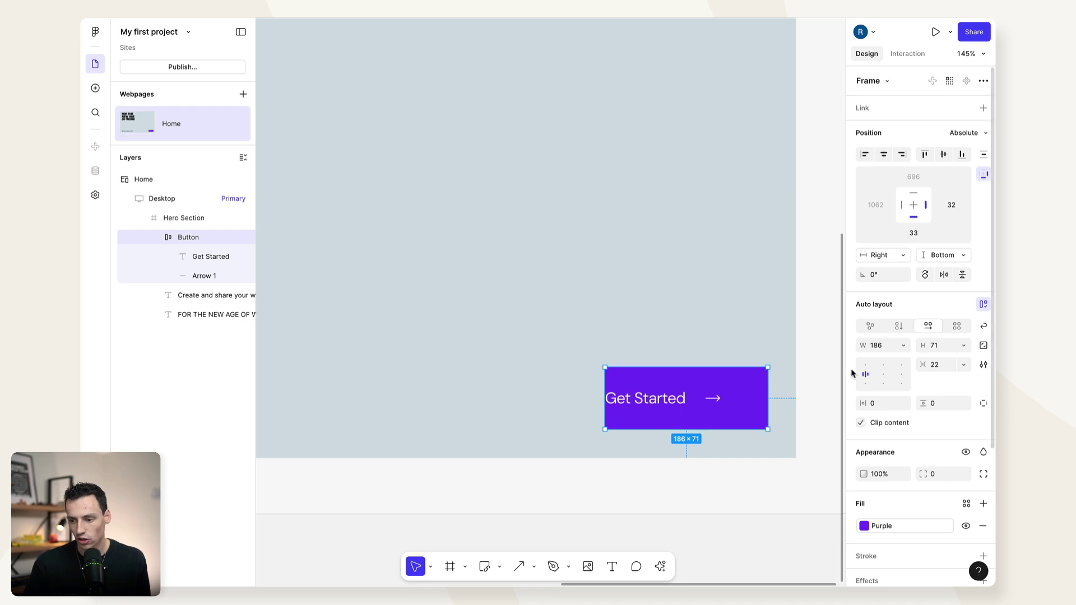
click(865, 385)
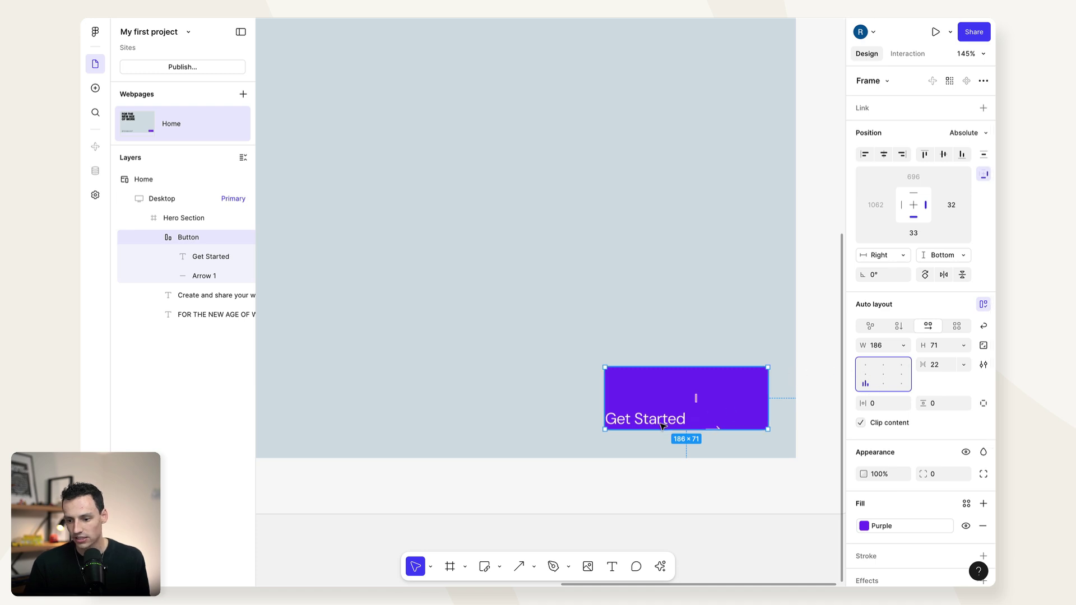
click(964, 365)
click(955, 381)
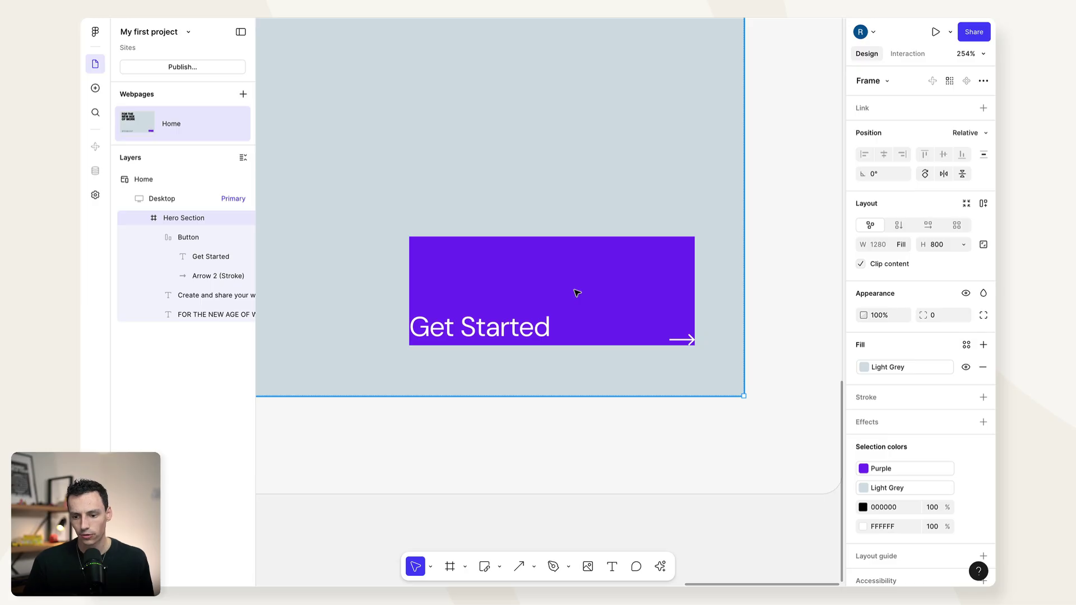
Set the button's Get Started text to size 16 and SemiBold weight.
click(577, 292)
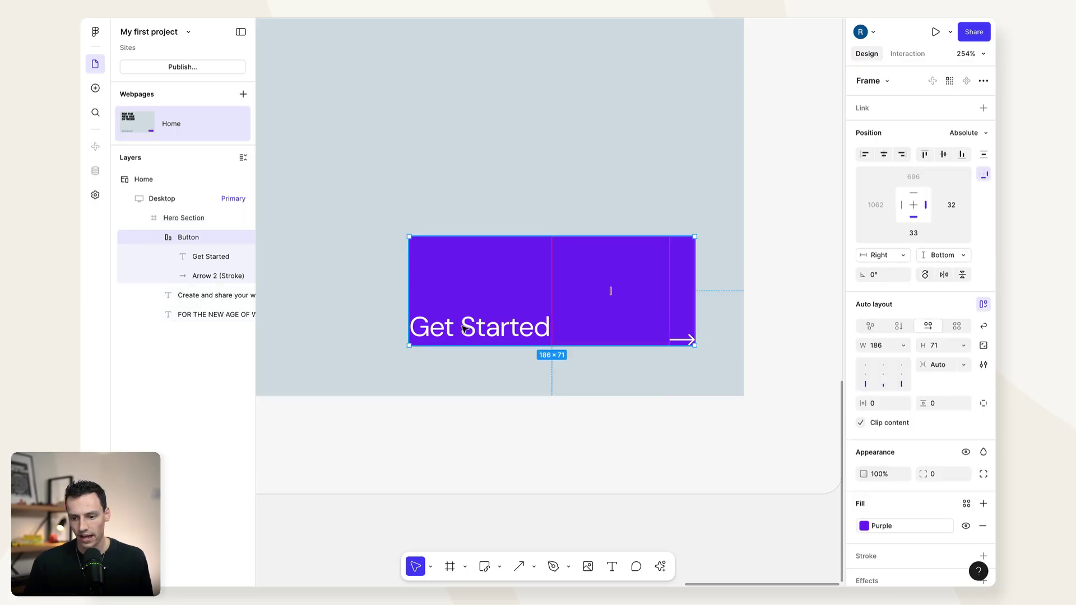
click(468, 329)
click(942, 374)
text(16)
key(Return)
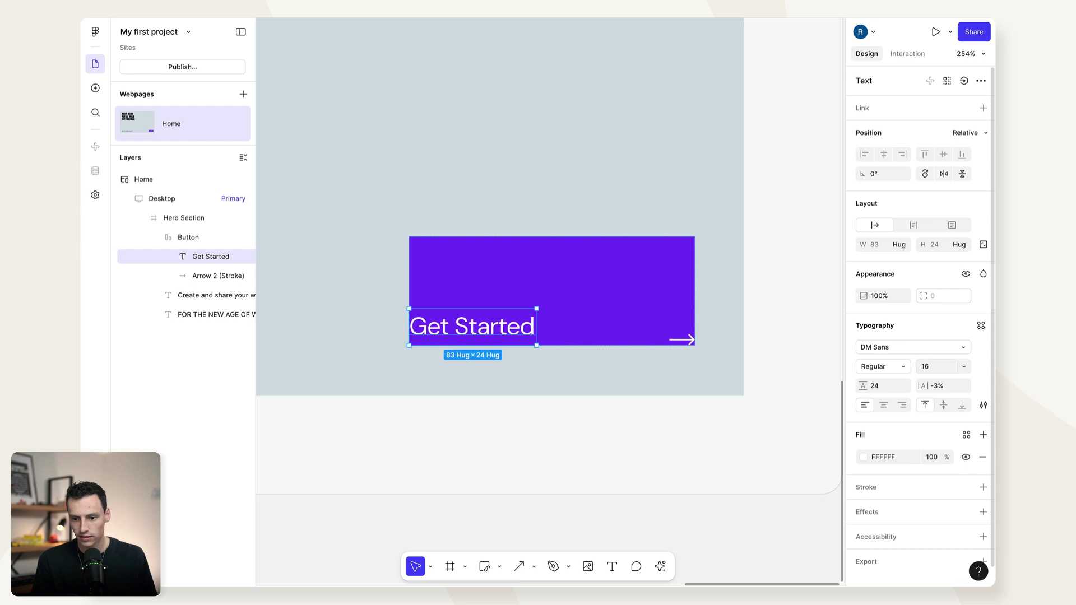
click(903, 370)
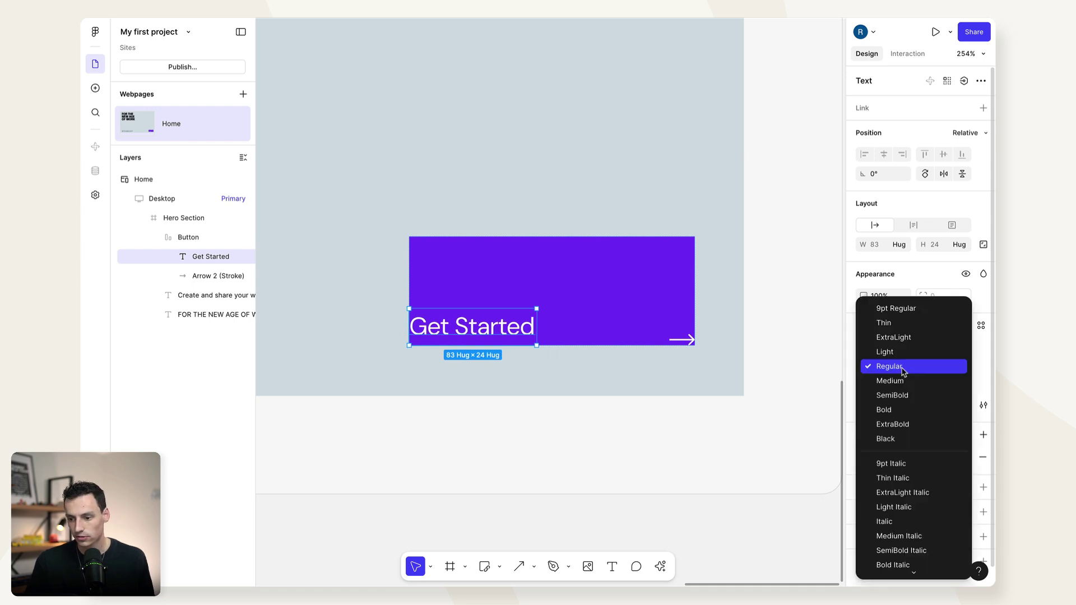
click(895, 396)
key(Escape)
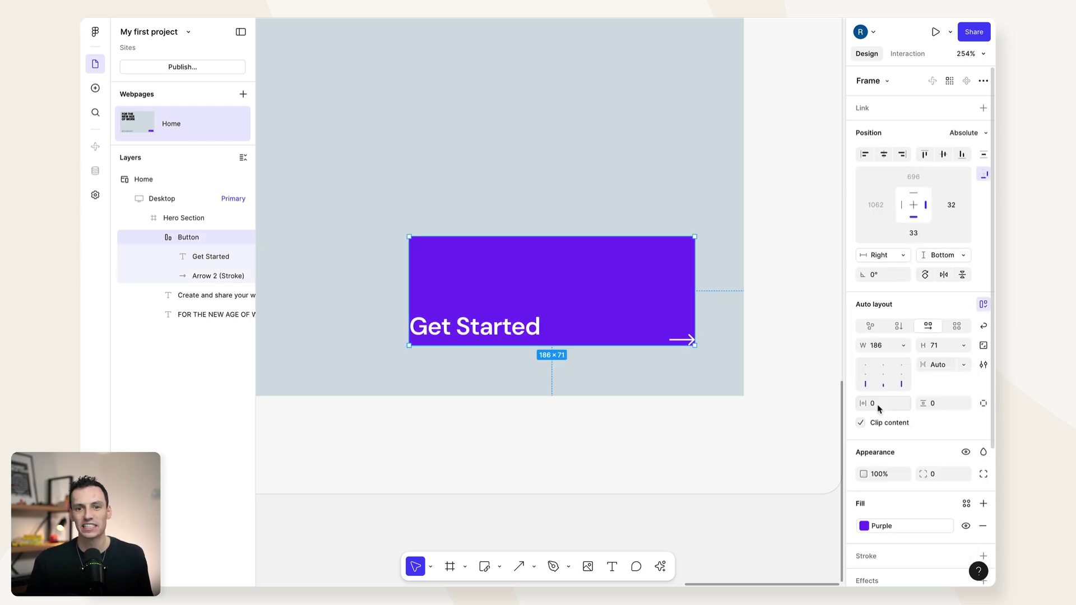
mouse_move(605, 303)
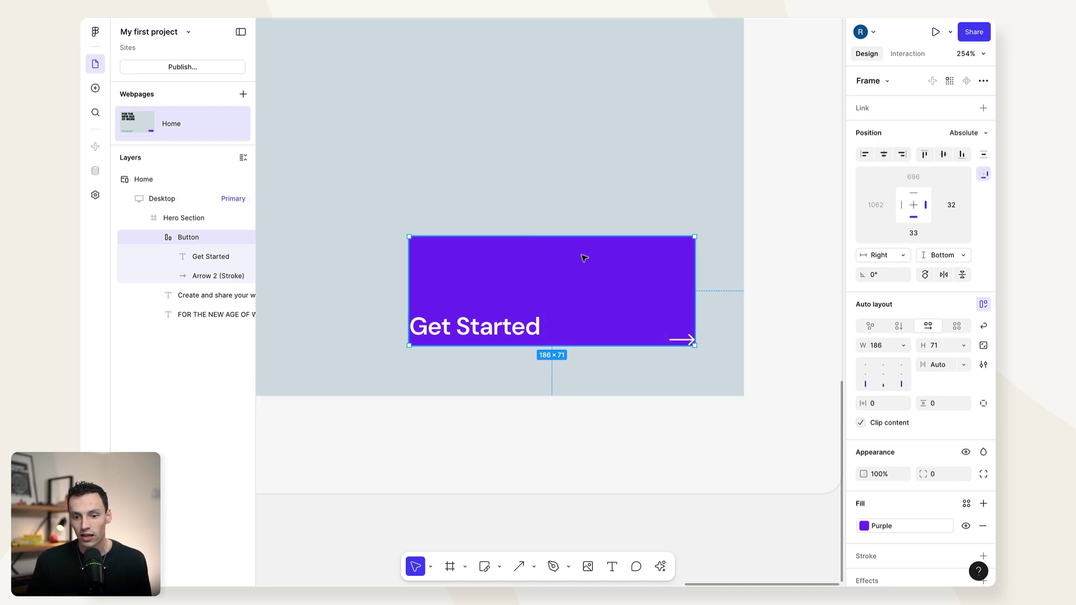
Set the button's horizontal and vertical padding to 15.
click(883, 406)
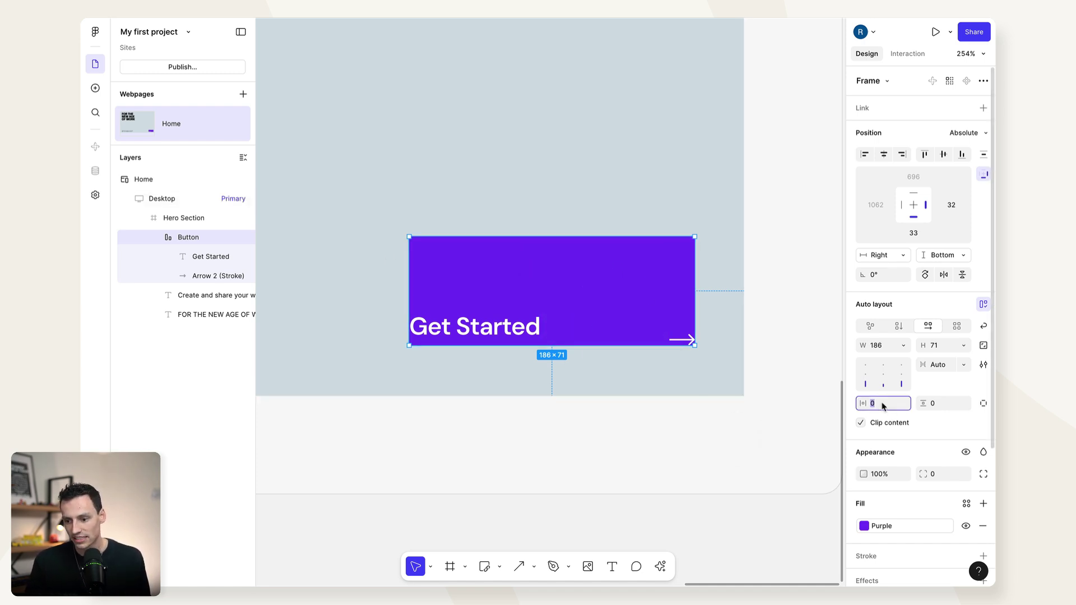
text(1)
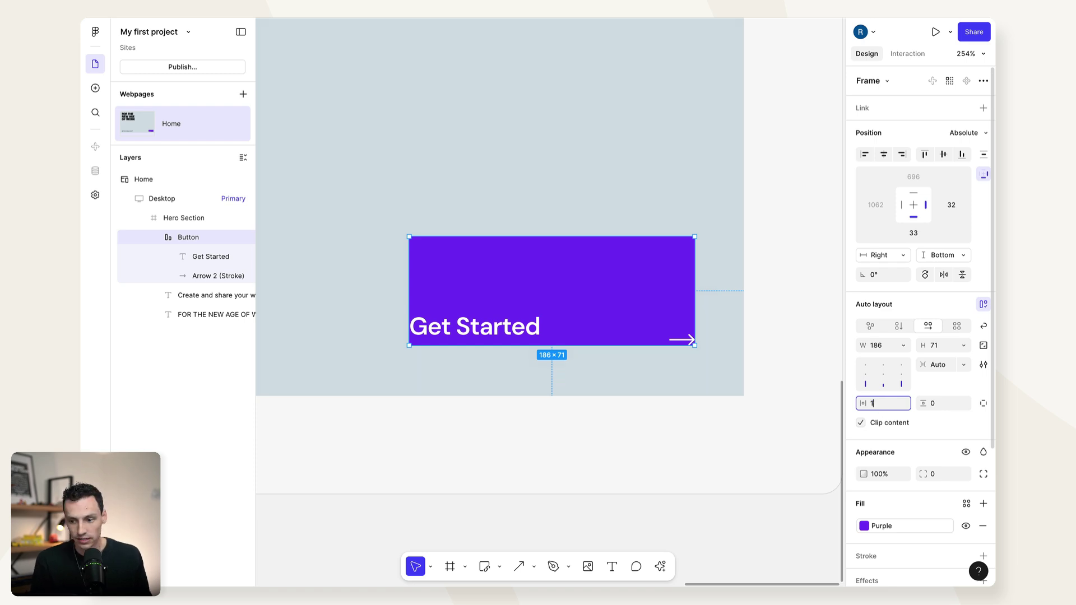
text(5)
key(Return)
click(941, 408)
text(15)
key(Return)
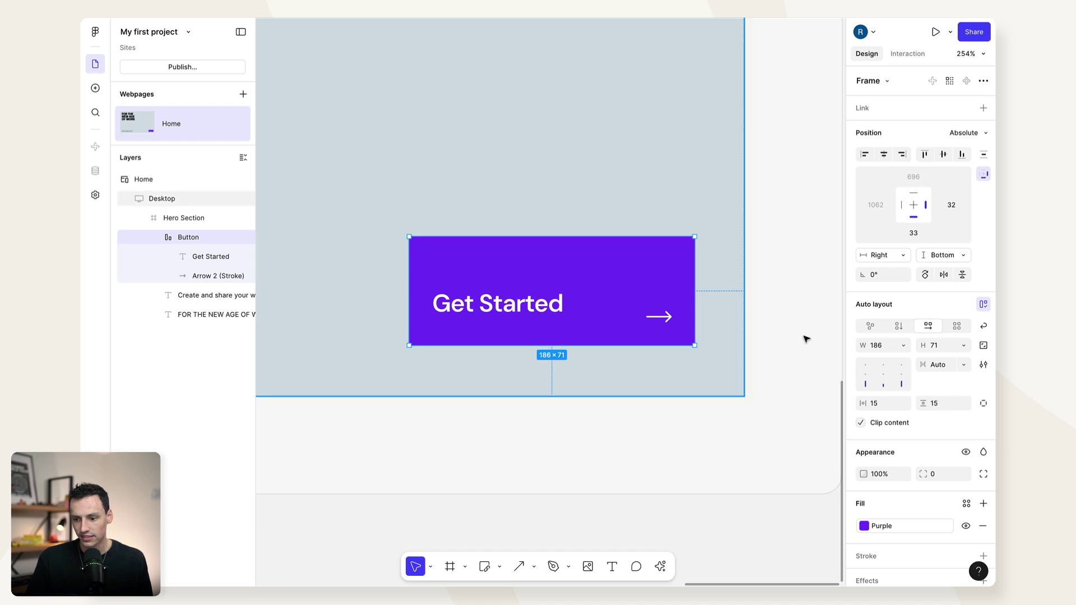
Reduce the button's horizontal and vertical padding to 10.
click(890, 410)
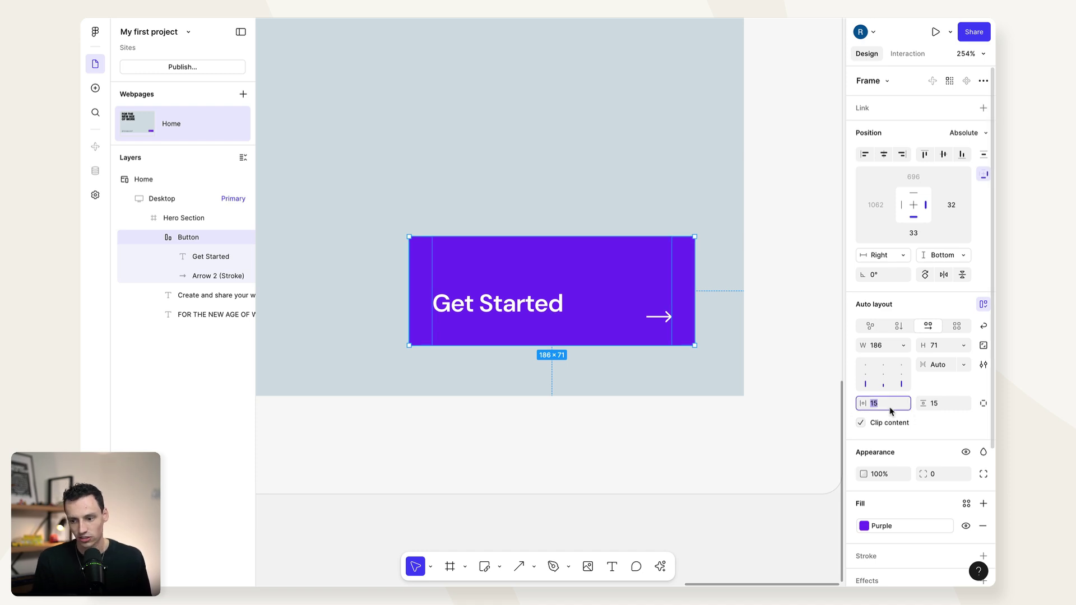
text(5)
key(Return)
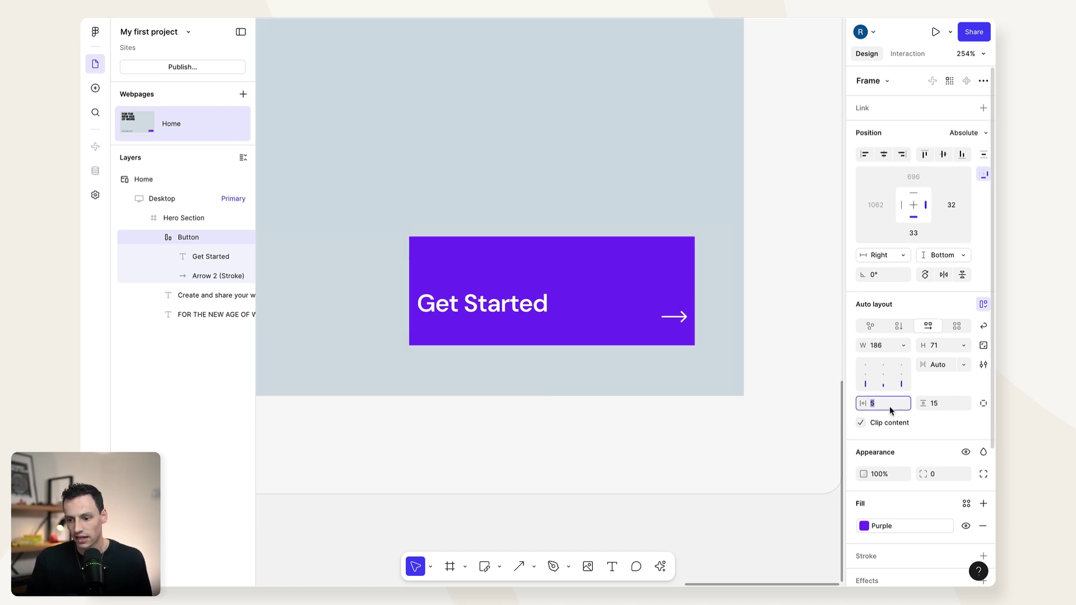
key(Escape)
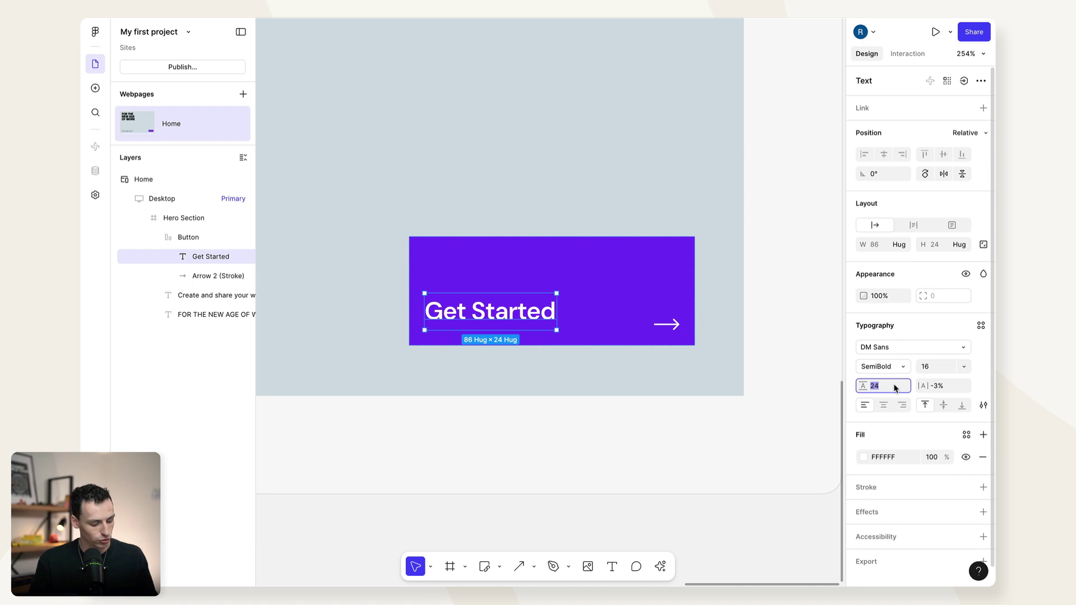
Set the line height of the button's Get Started text to 16.
text(16)
key(Return)
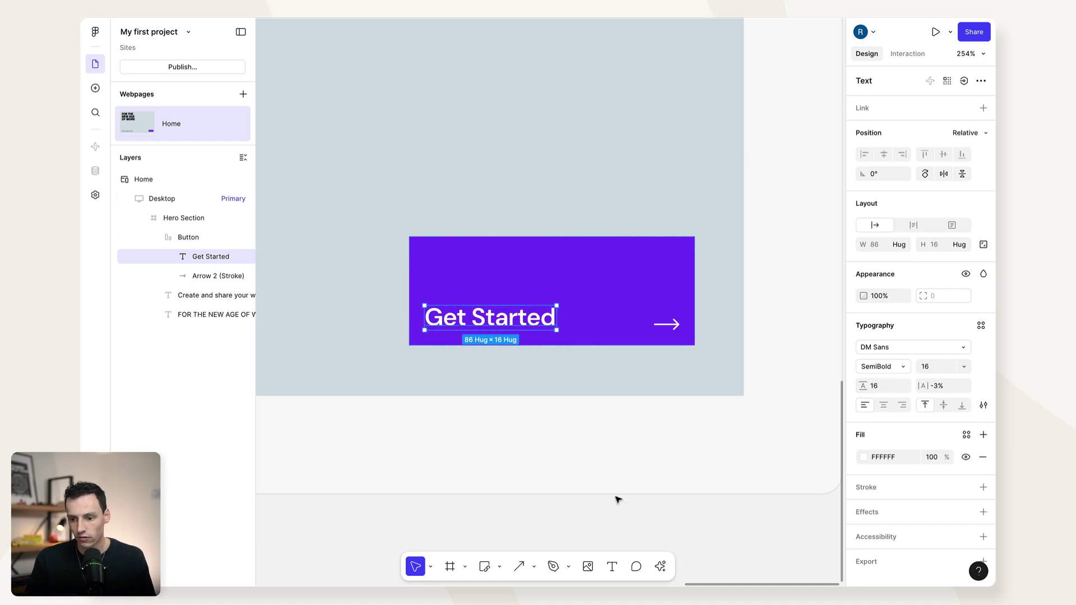
click(687, 457)
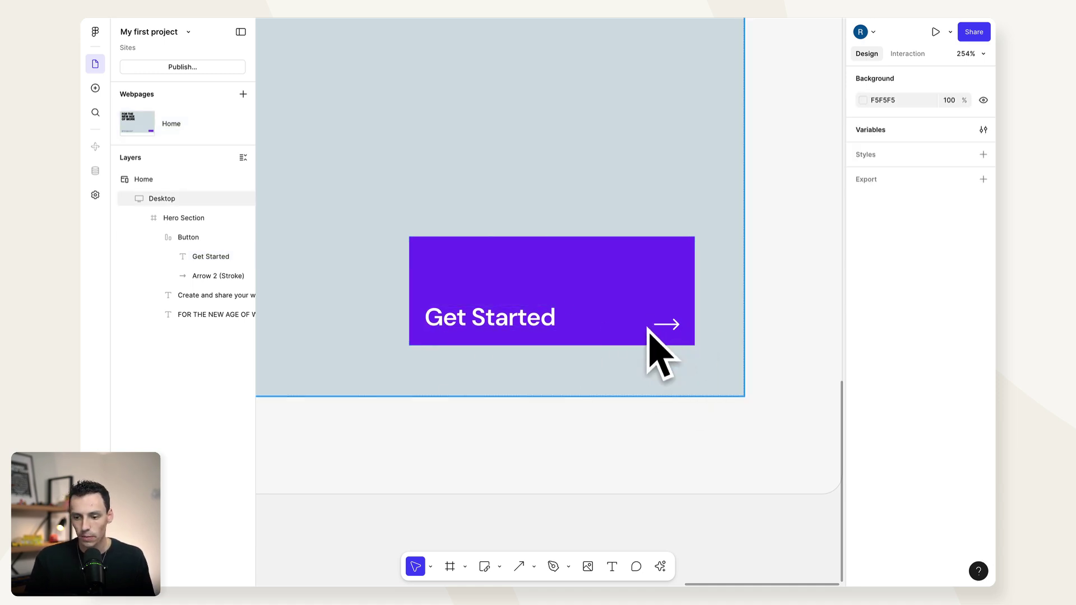
click(691, 344)
click(617, 295)
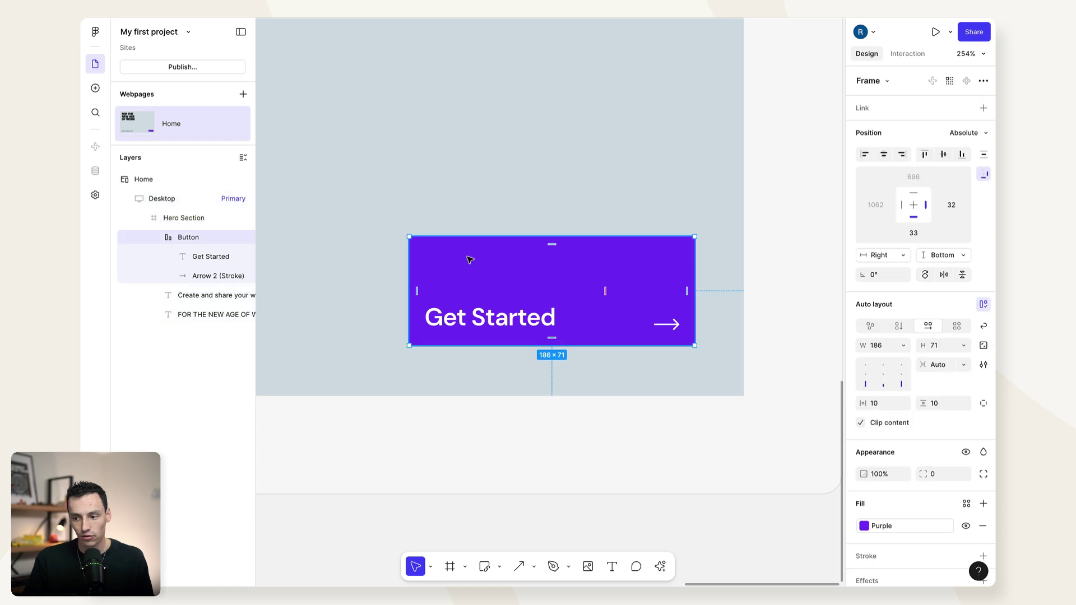
drag(411, 237, 452, 241)
scroll(535, 319, down, 5)
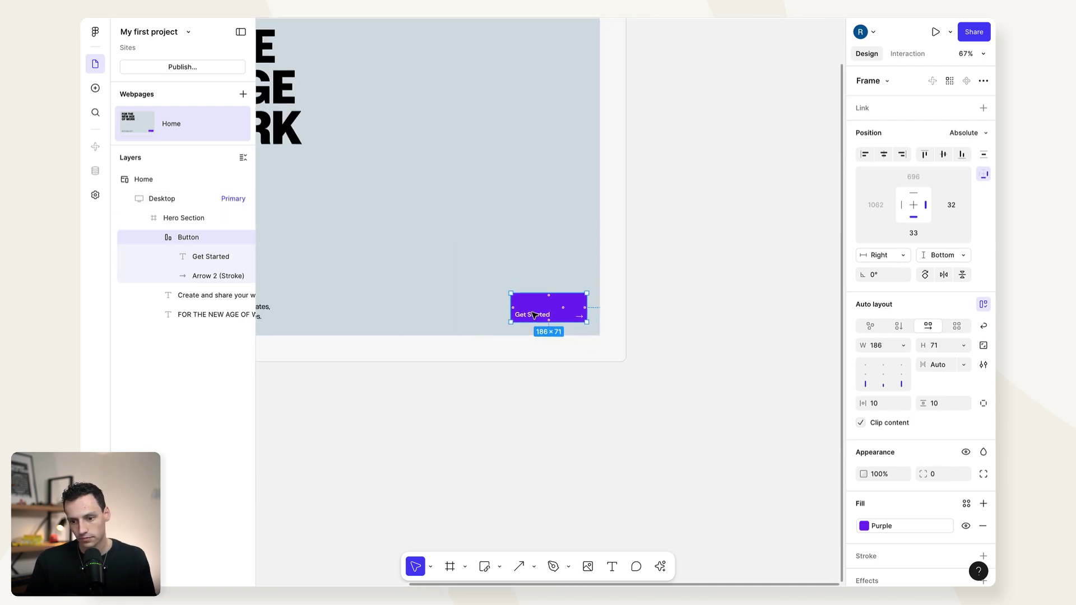
Preview the Home page and narrow the preview's width to check the hero section, returning to the editor when done.
key(shift+1)
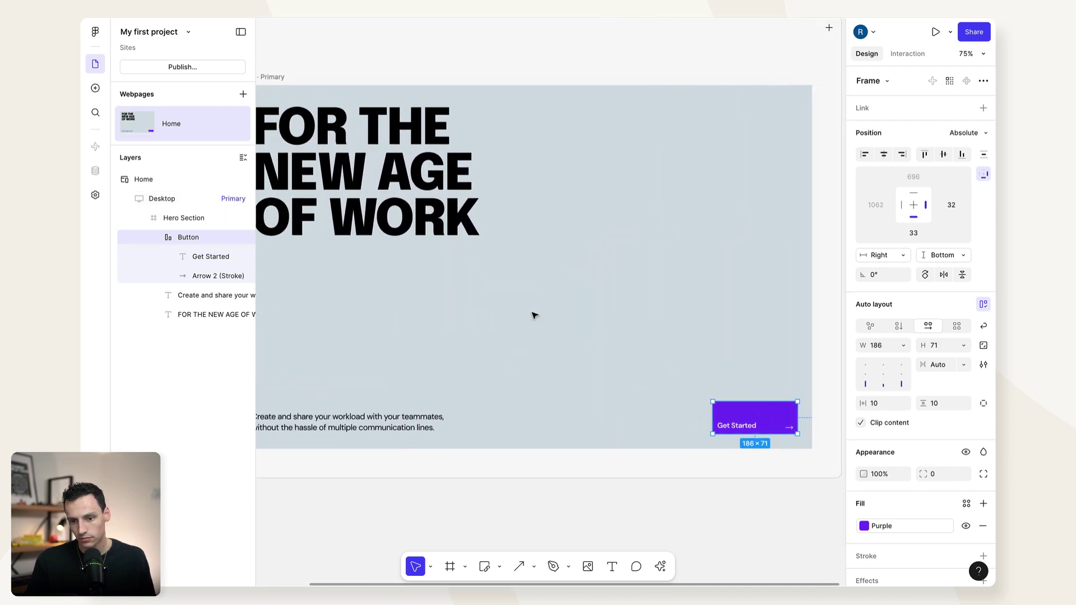
click(935, 33)
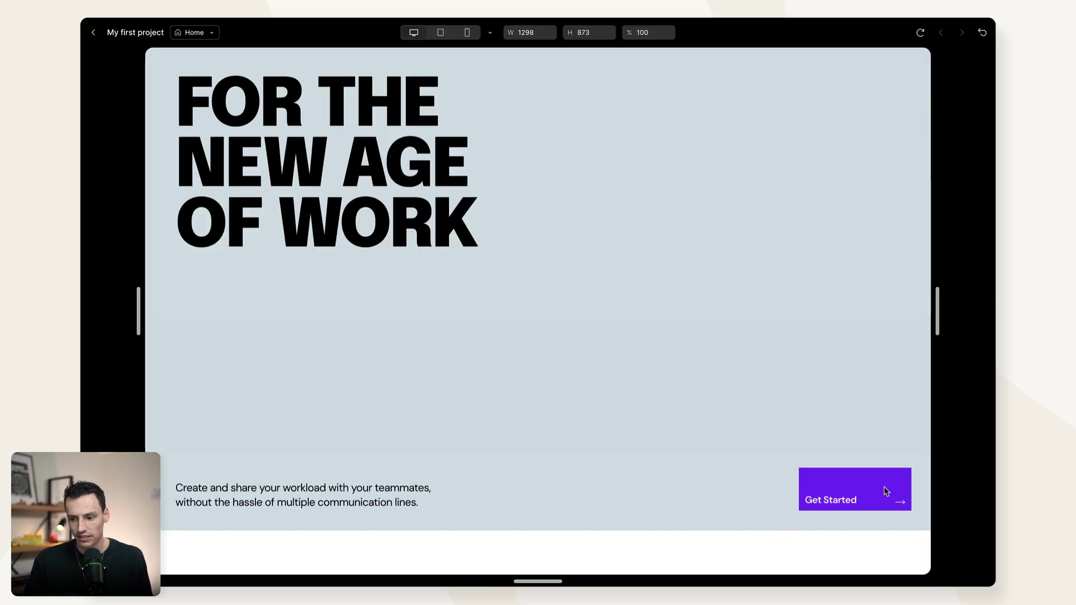
drag(332, 465, 488, 427)
click(488, 427)
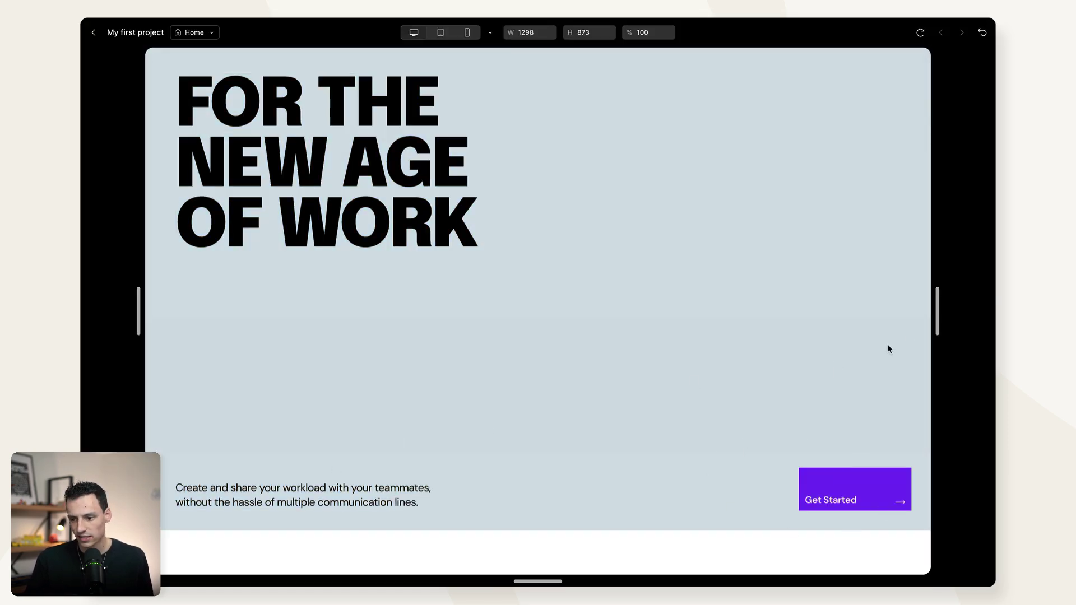
drag(937, 321, 896, 316)
key(Escape)
Select the headline, supporting paragraph and button in turn to examine how each is positioned in the hero section.
click(380, 213)
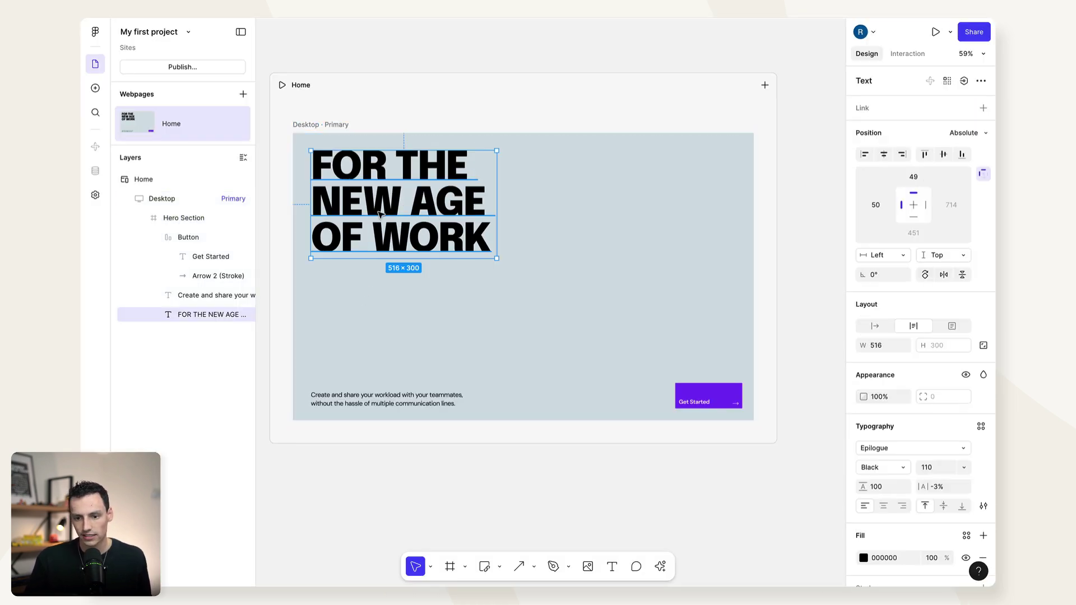
click(392, 400)
click(335, 242)
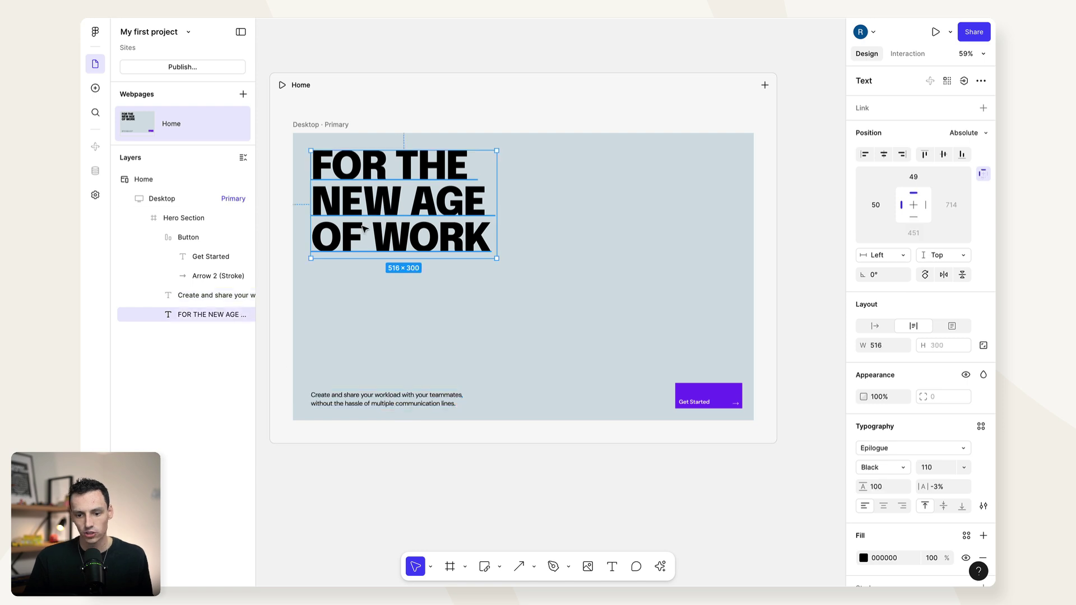
click(690, 402)
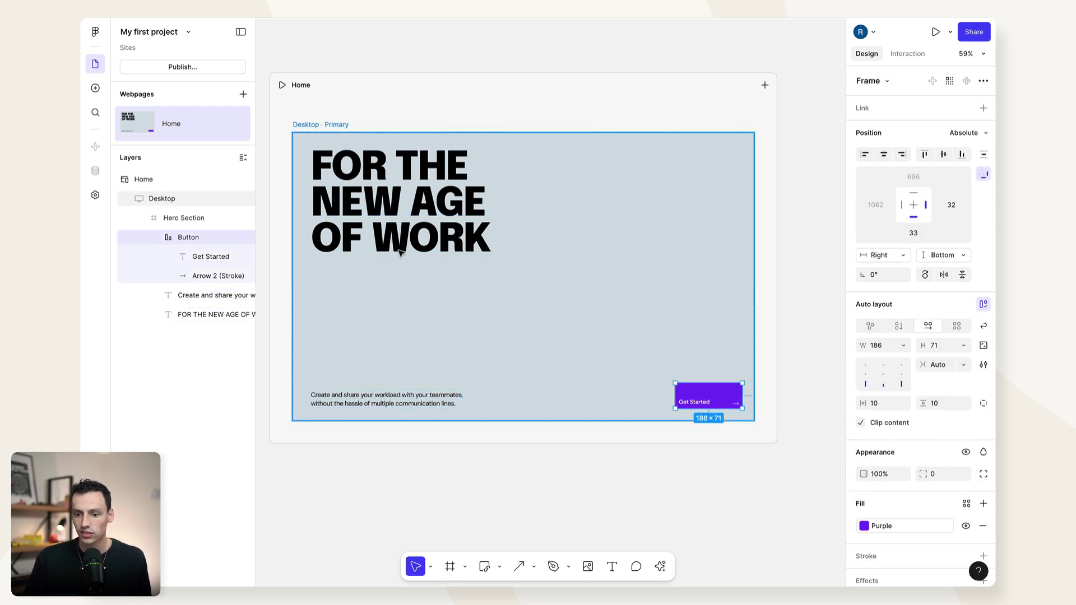
click(352, 241)
scroll(483, 298, down, 1)
scroll(483, 298, left, 1)
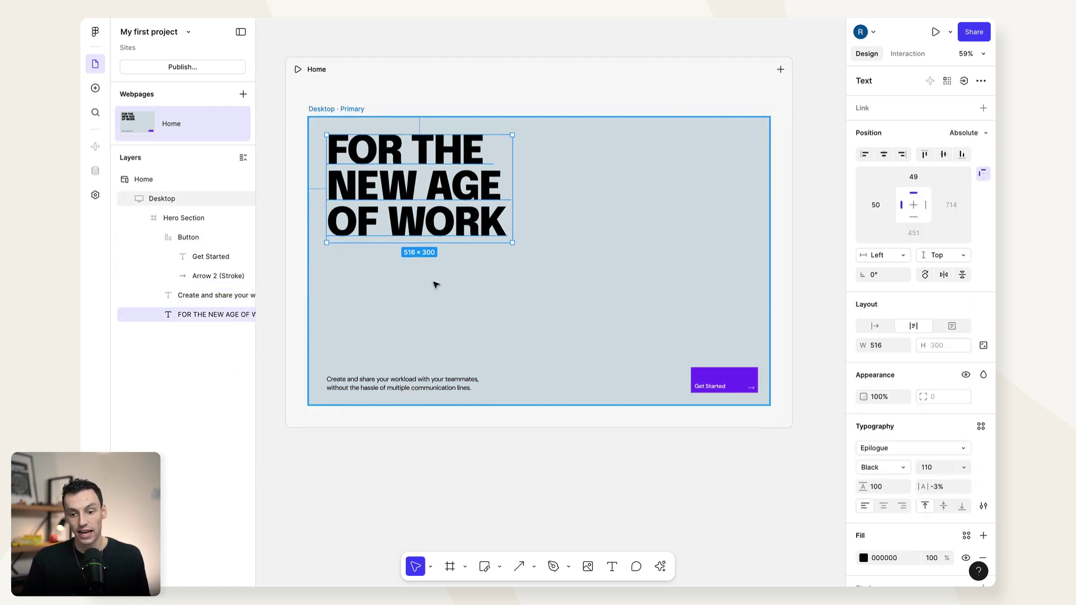
click(401, 381)
scroll(569, 313, down, 1)
Apply vertical auto layout to the Hero Section frame and set its height to 700.
click(569, 312)
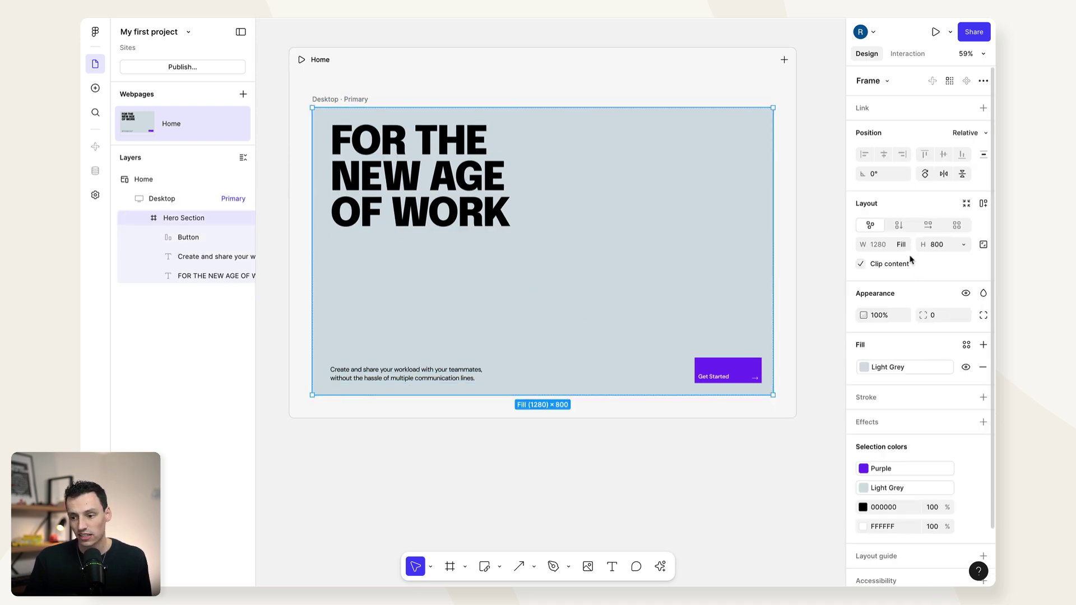
click(898, 224)
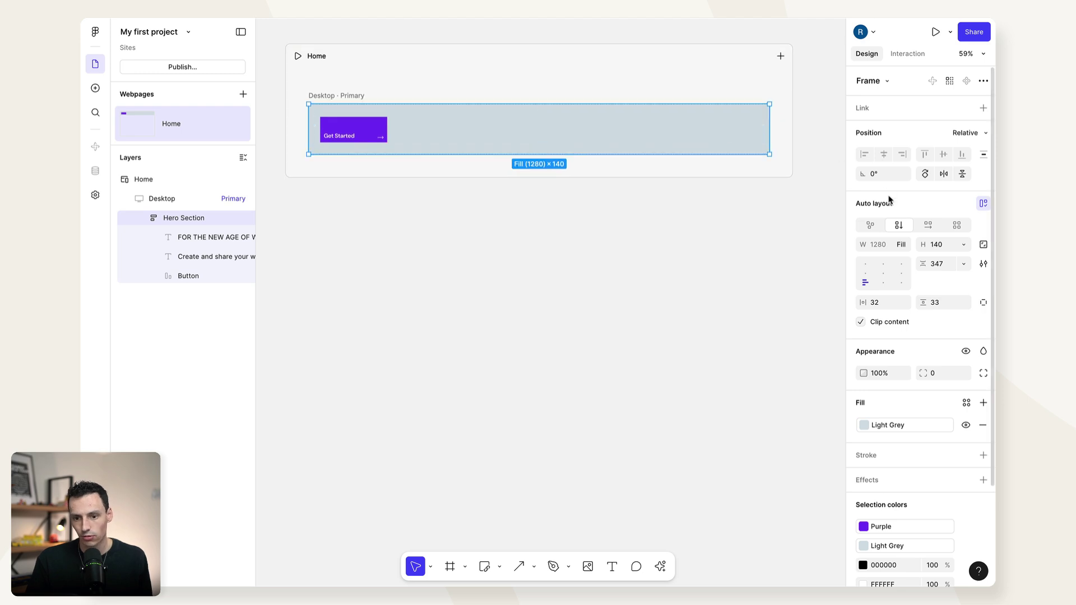
scroll(890, 199, down, 1)
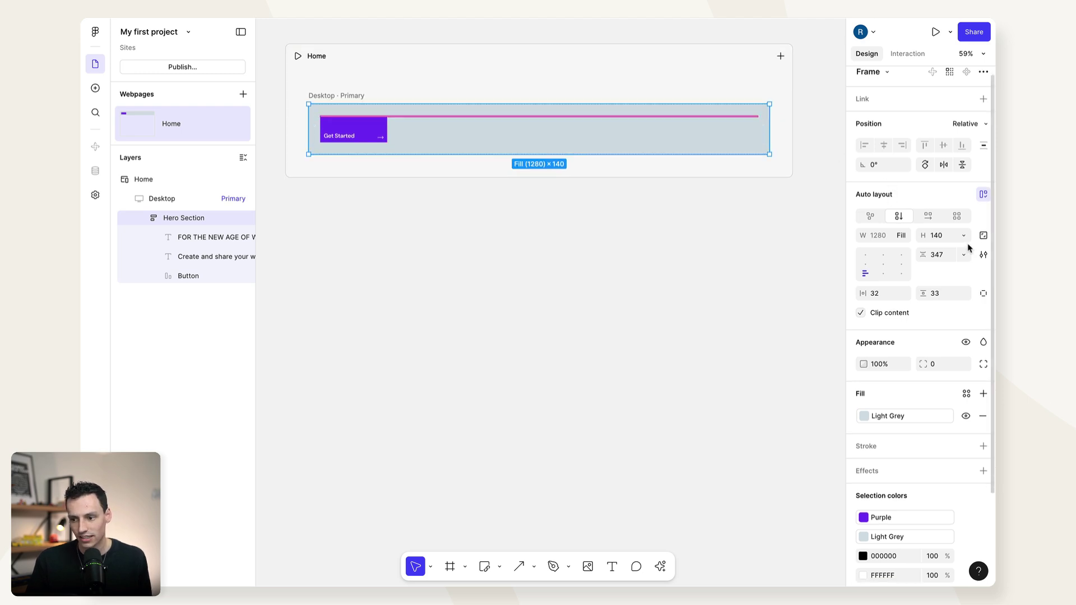
click(947, 236)
text(700)
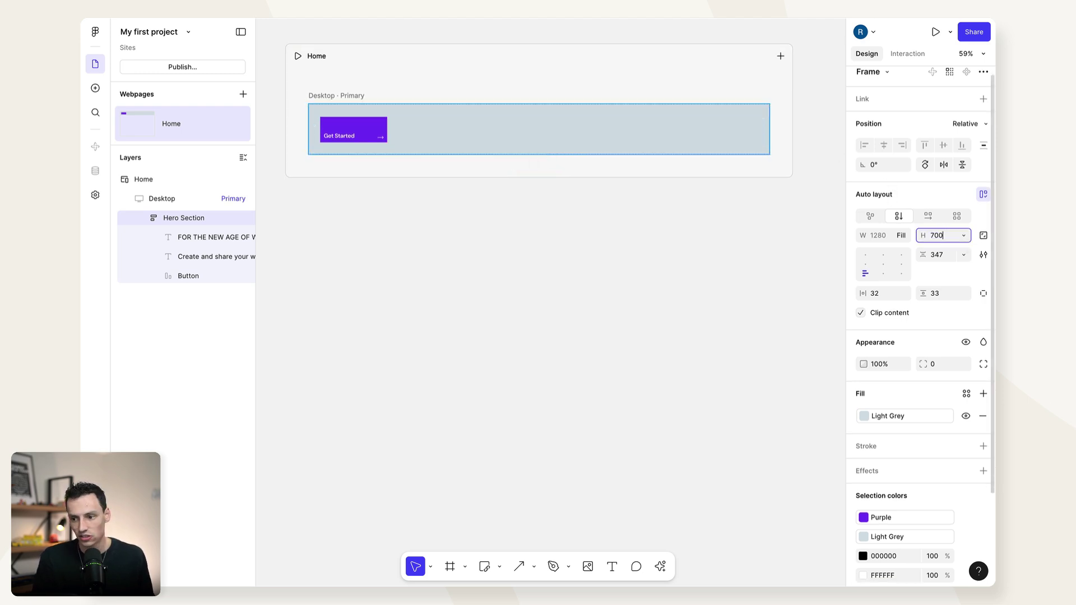
key(Return)
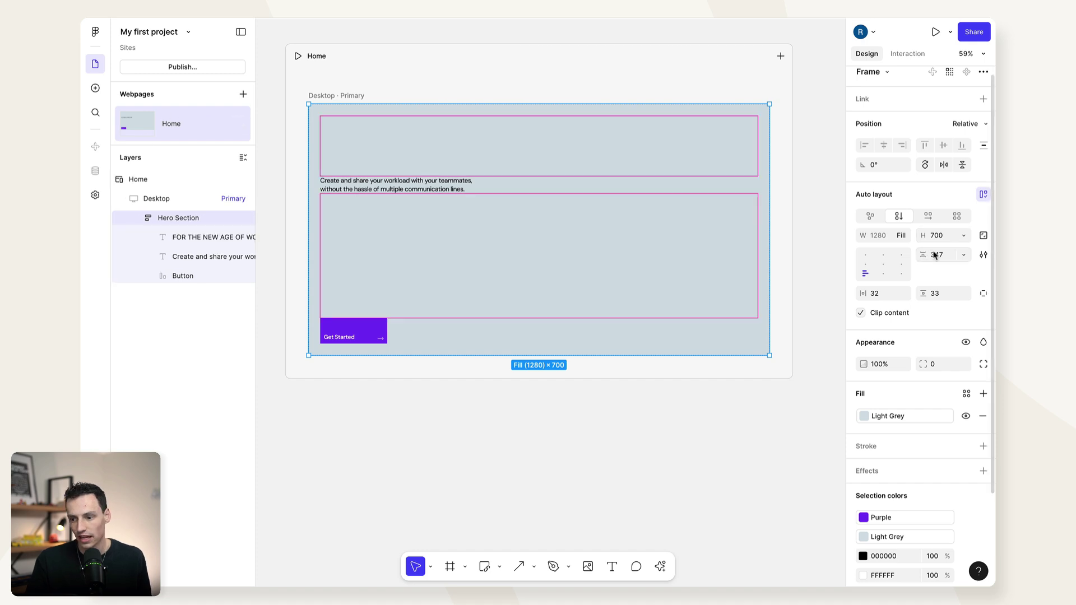
Set the vertical gap between the Hero Section's items to 0.
click(942, 257)
text(0)
key(Return)
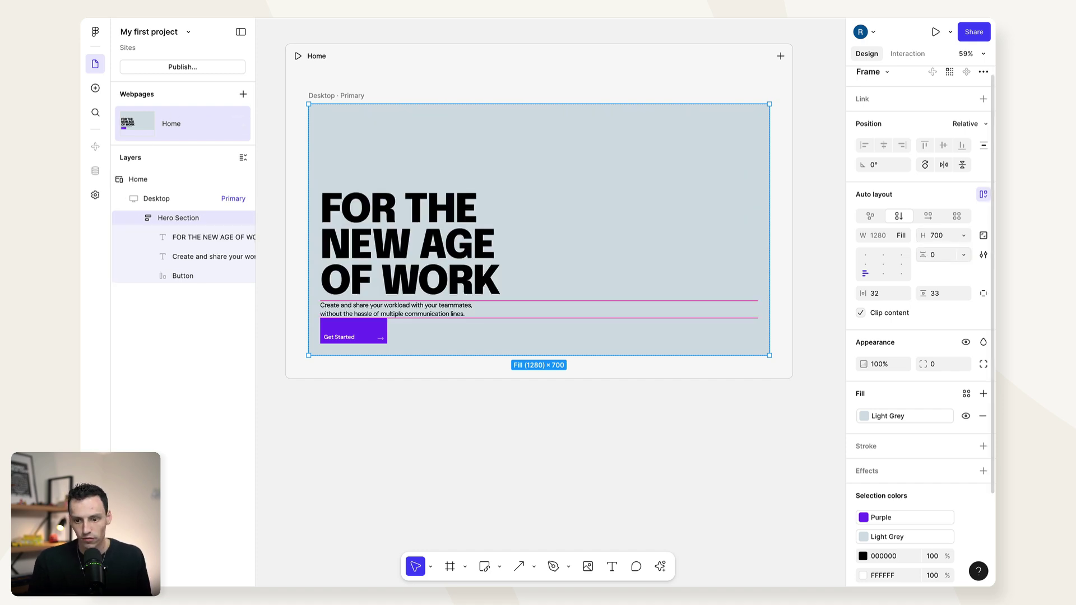
Examine how the headline, supporting paragraph and button stack in the Hero Section, and collapse the Button layer.
click(426, 309)
scroll(439, 329, up, 3)
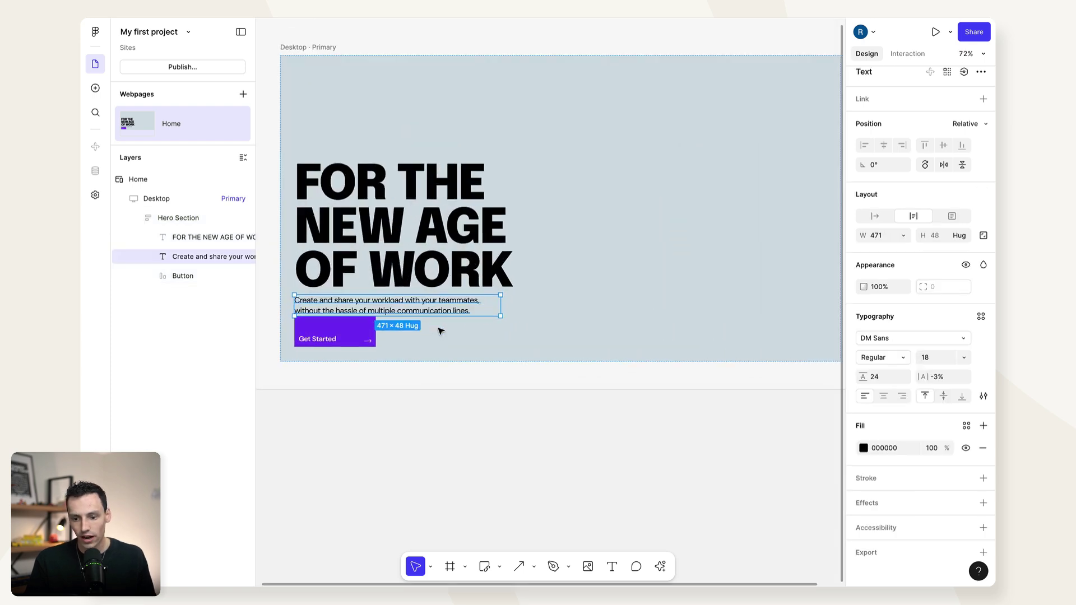
click(323, 333)
drag(324, 333, 605, 290)
scroll(583, 290, right, 2)
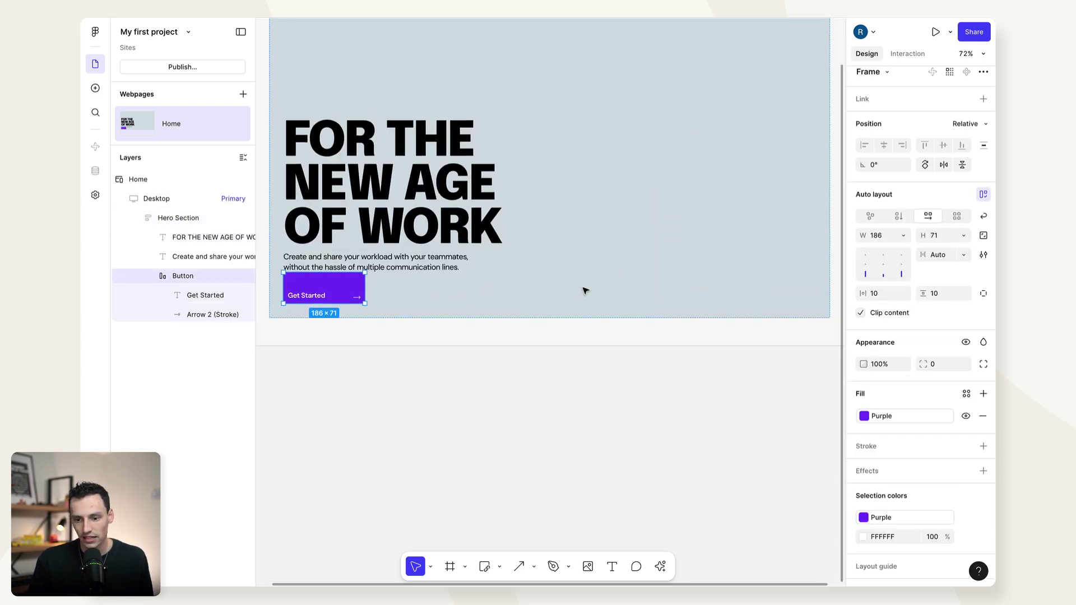
scroll(277, 248, left, 3)
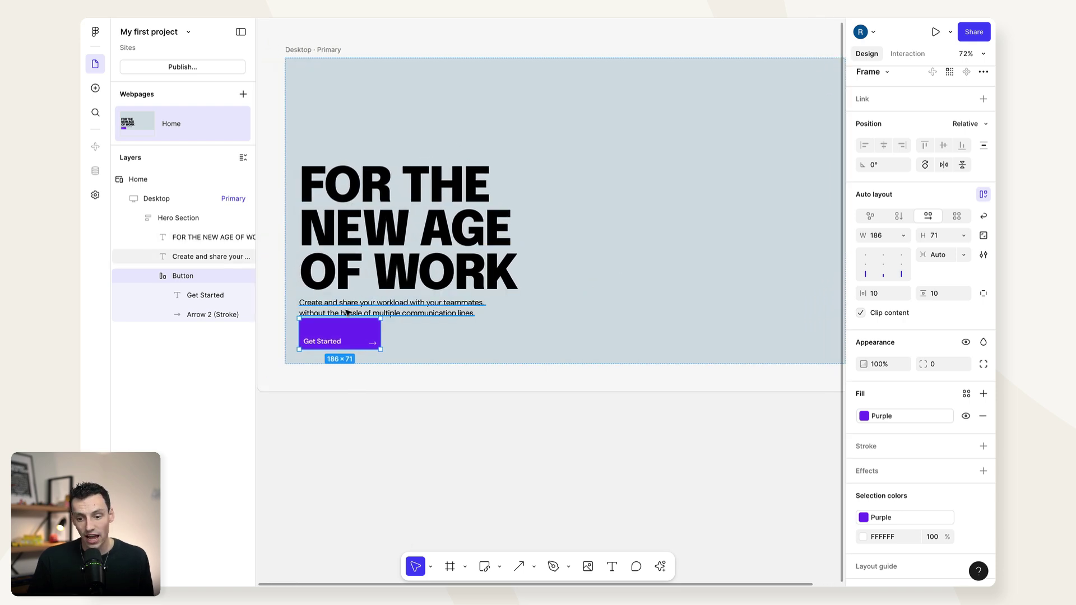
click(497, 163)
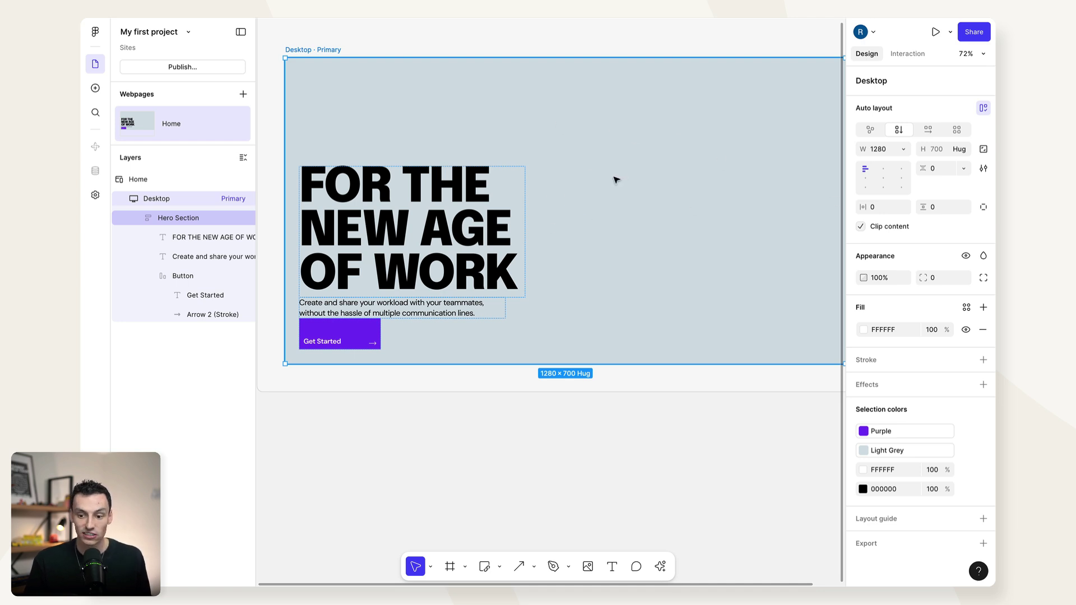
scroll(615, 179, left, 1)
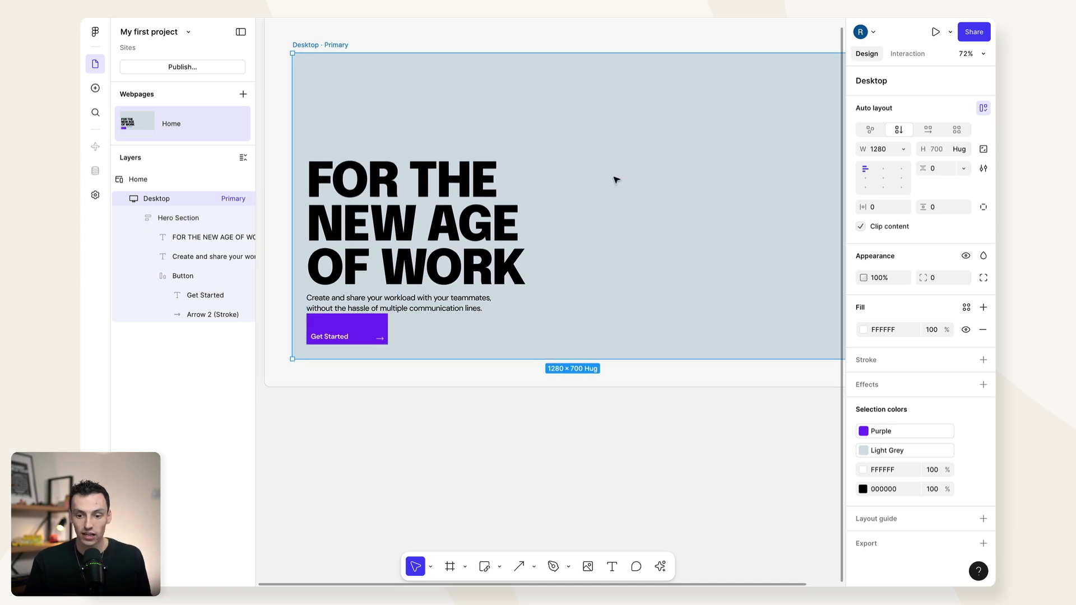
click(431, 312)
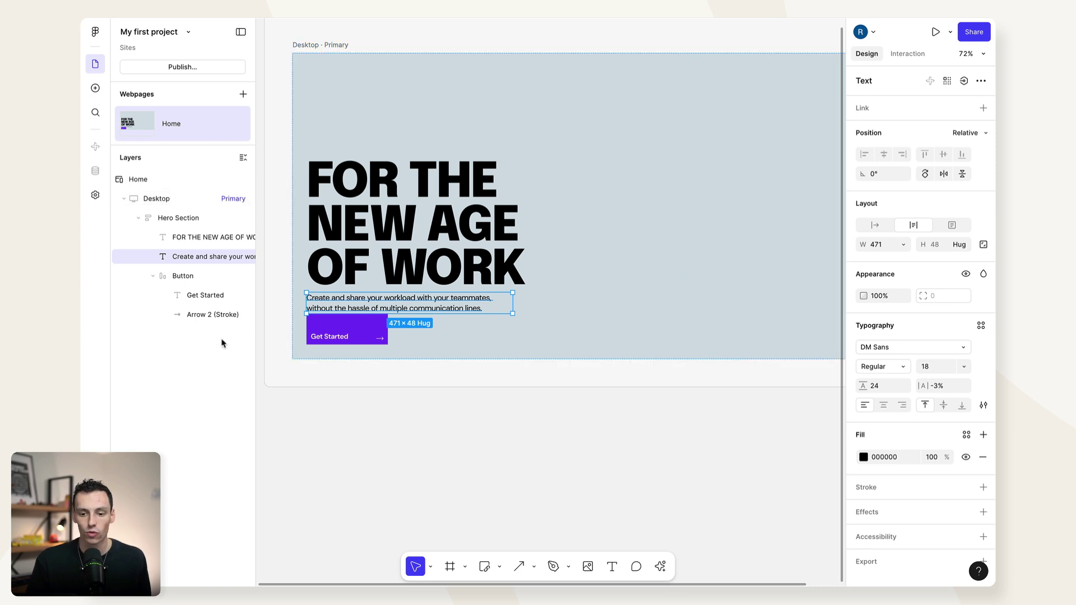
click(153, 276)
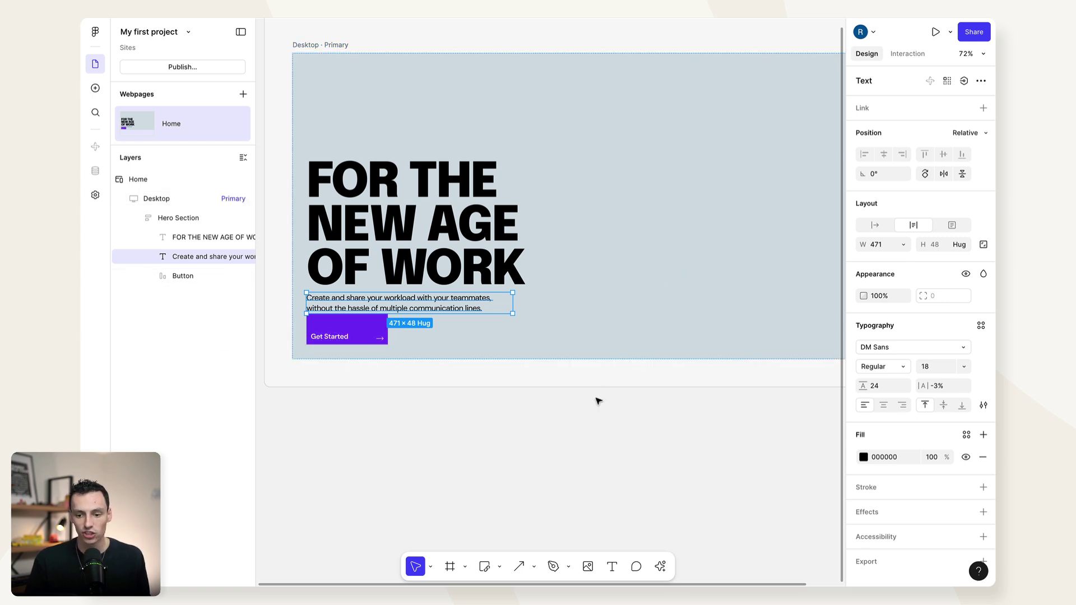
click(348, 326)
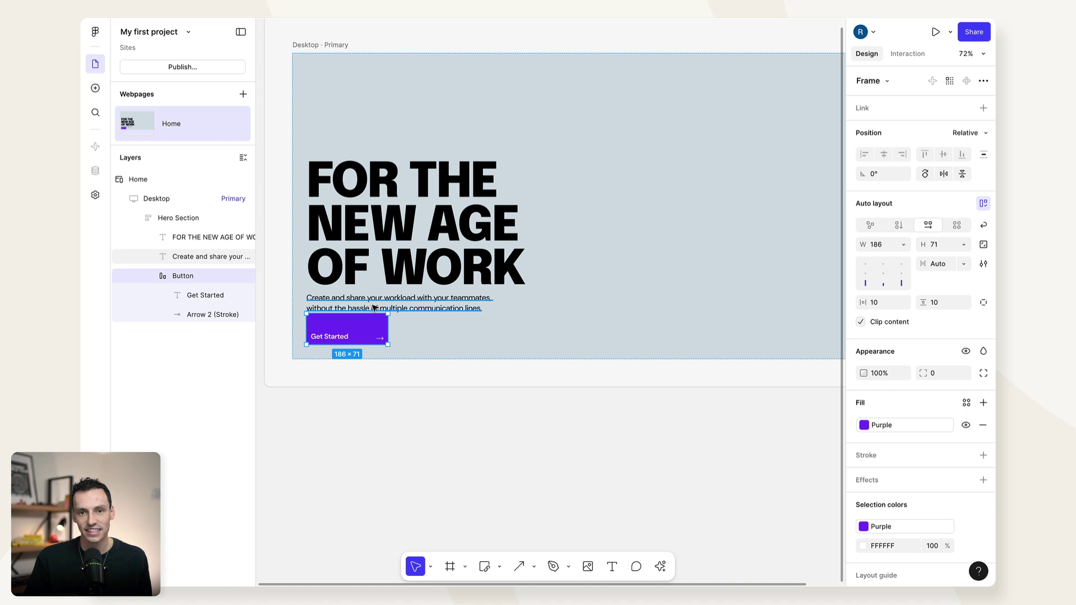
Wrap the supporting paragraph and the Get Started button together in a new frame.
click(374, 308)
shift+click(365, 330)
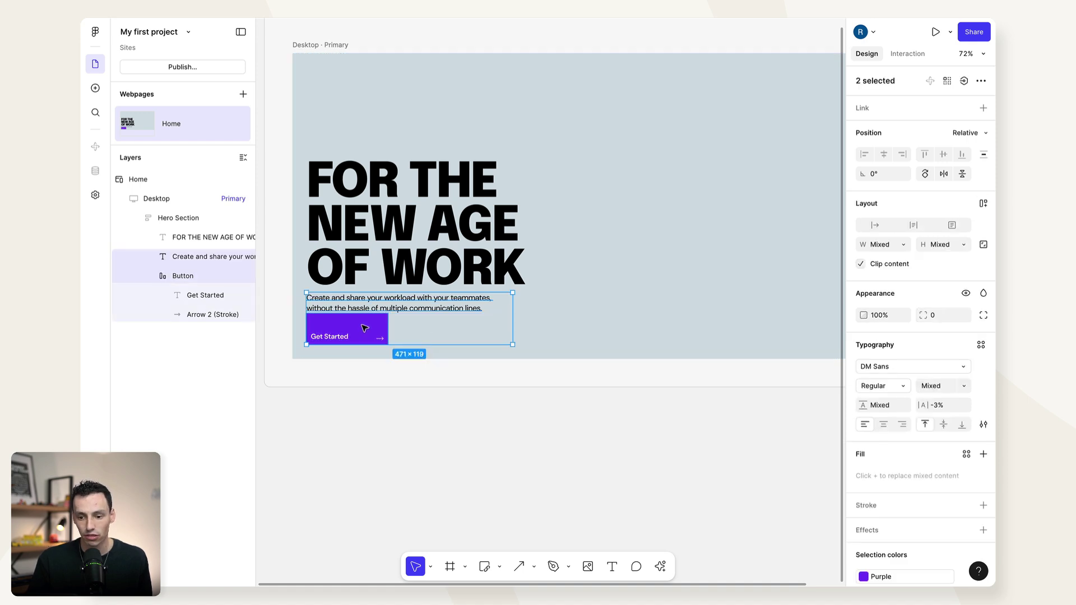
right_click(363, 329)
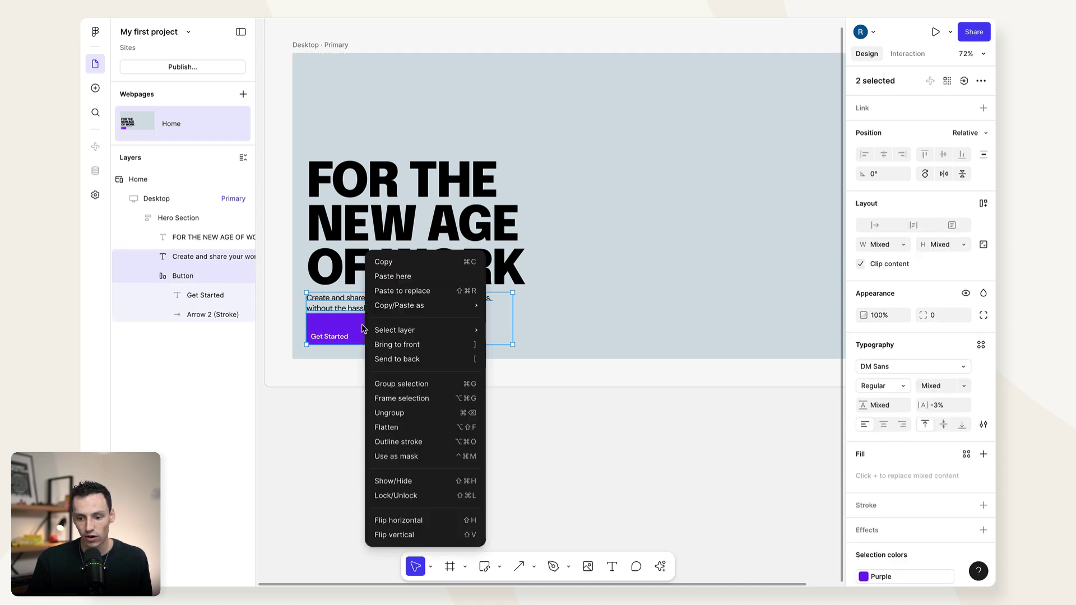
click(407, 398)
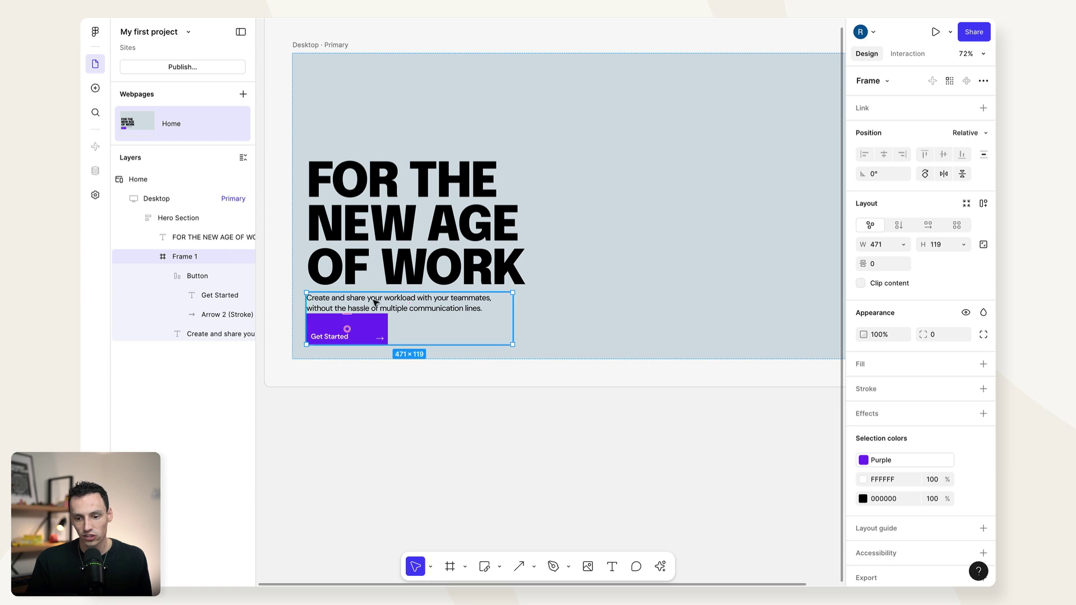
scroll(474, 330, down, 2)
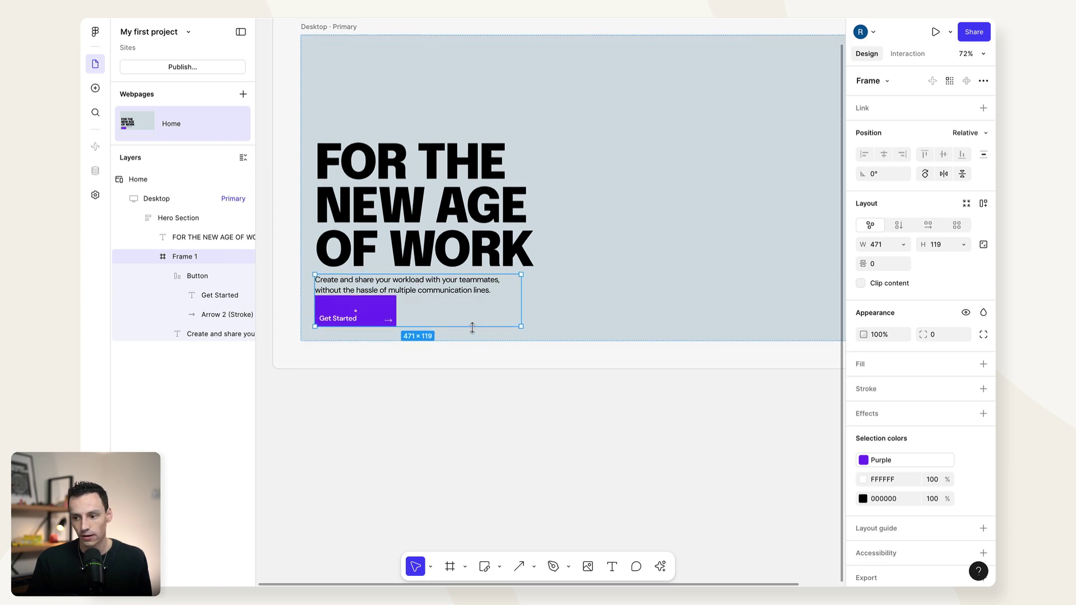
Apply horizontal auto layout to the frame holding the supporting paragraph and the Get Started button.
click(928, 227)
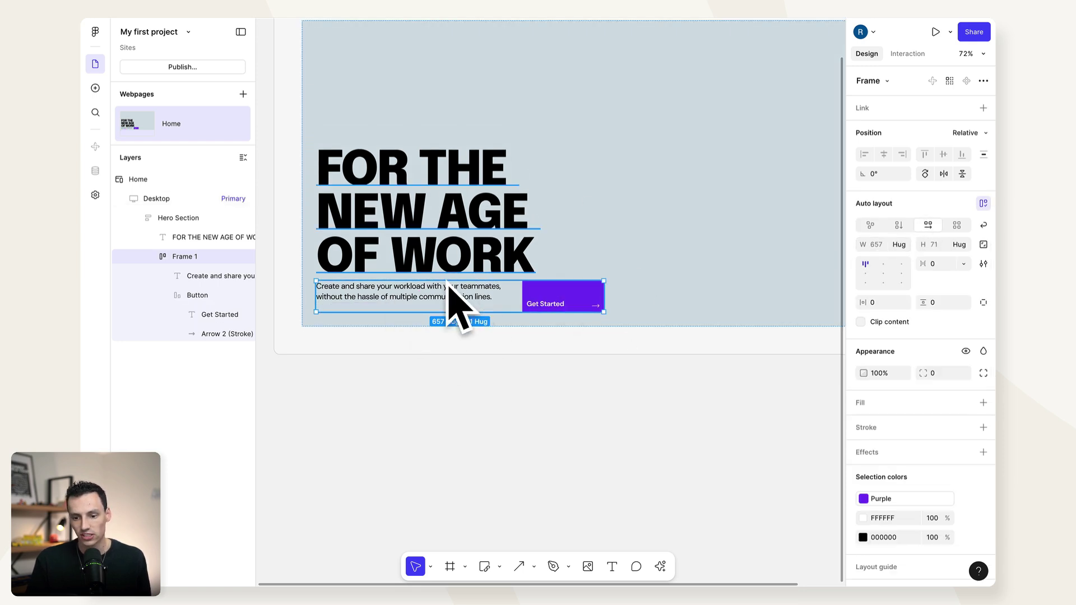
scroll(673, 282, right, 2)
scroll(673, 282, left, 2)
scroll(672, 282, up, 1)
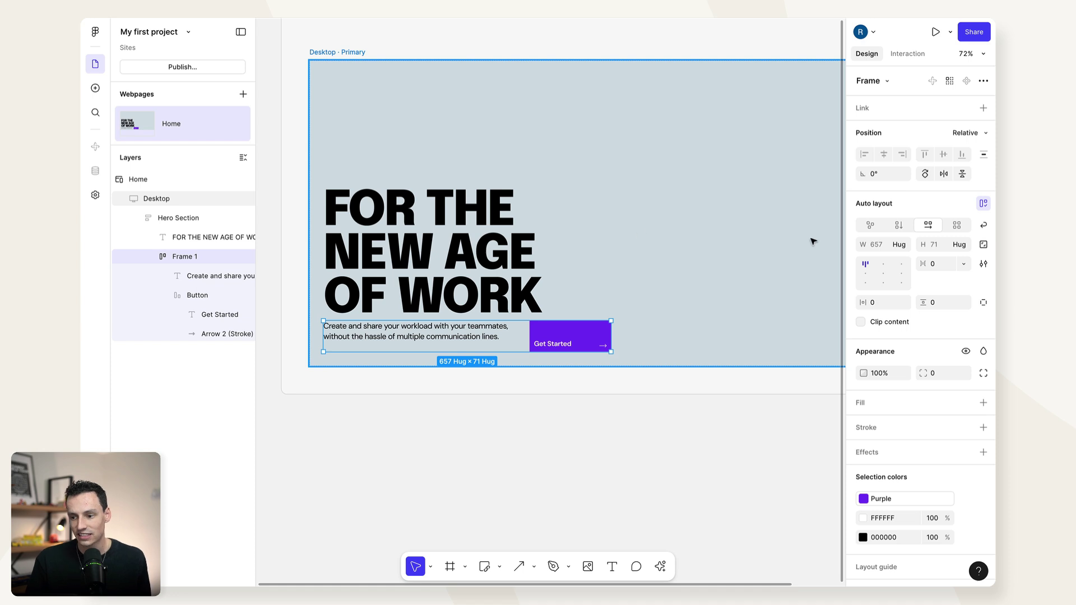
Set the width of the paragraph-and-button frame to Fill container.
click(903, 247)
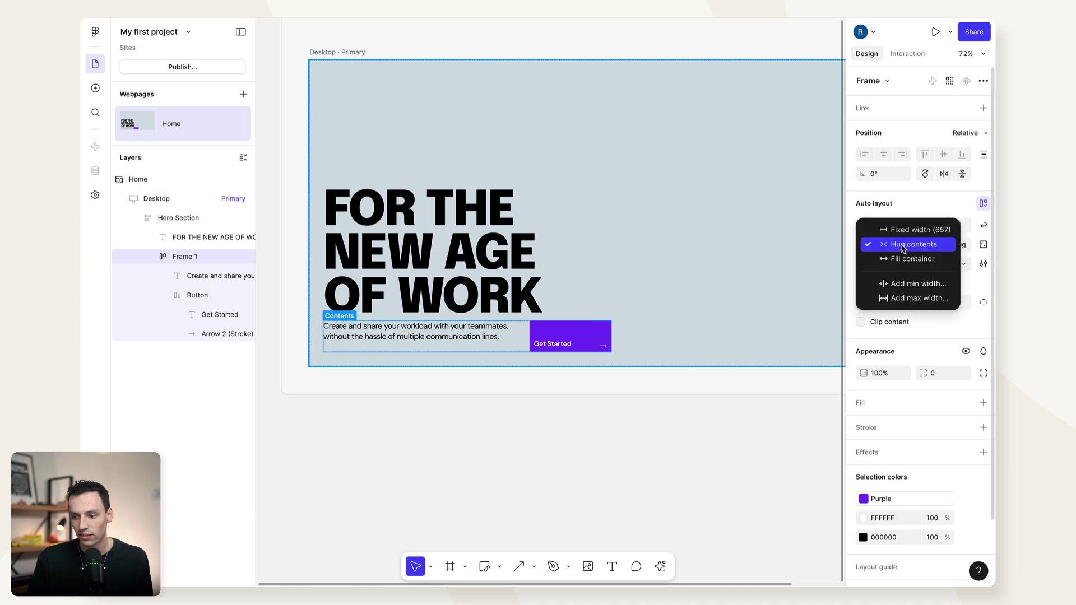
click(917, 257)
scroll(700, 282, right, 3)
scroll(700, 283, left, 2)
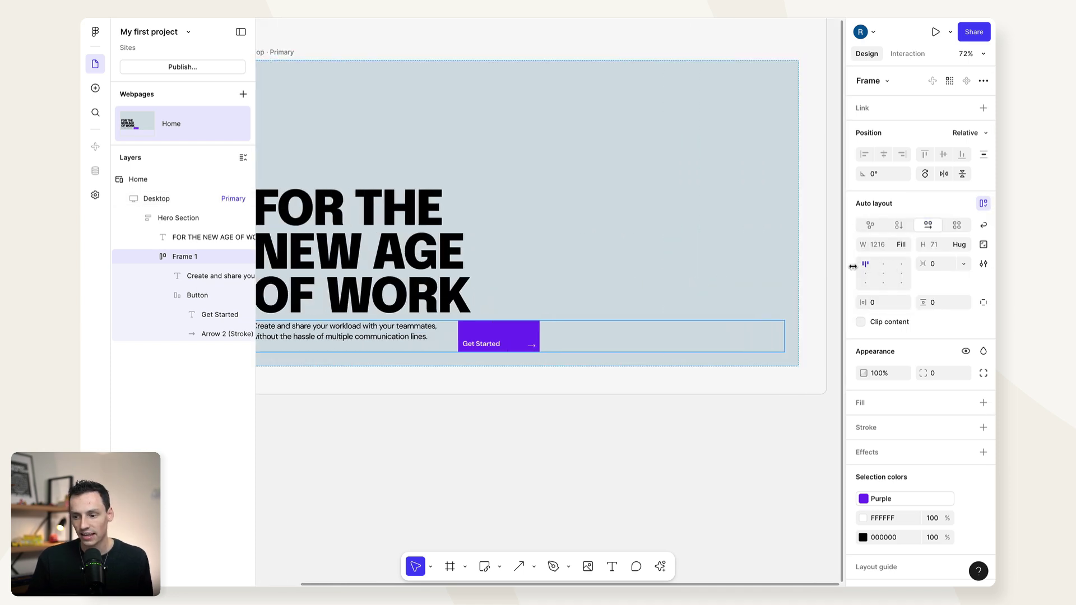
Set the horizontal gap of the paragraph-and-button frame to Auto and align its contents to the bottom.
click(963, 266)
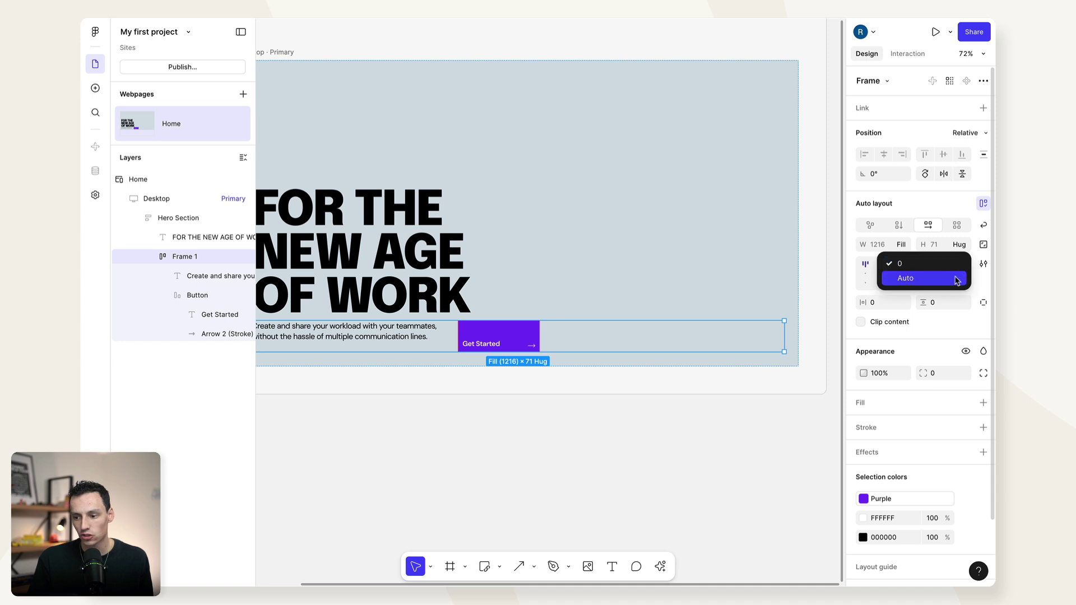
click(955, 278)
scroll(628, 285, left, 2)
scroll(628, 285, down, 1)
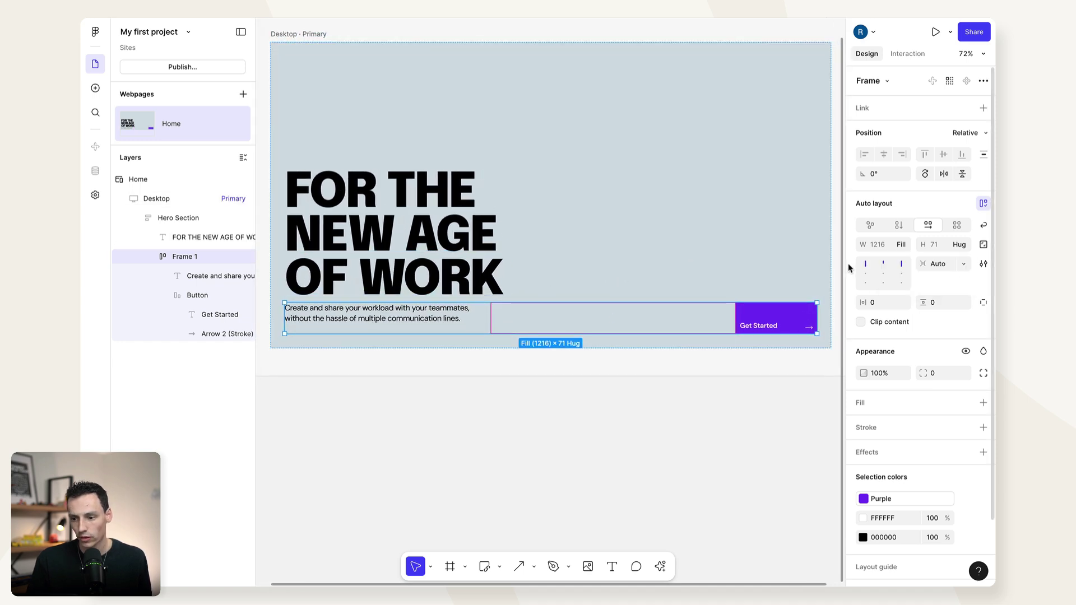
click(866, 287)
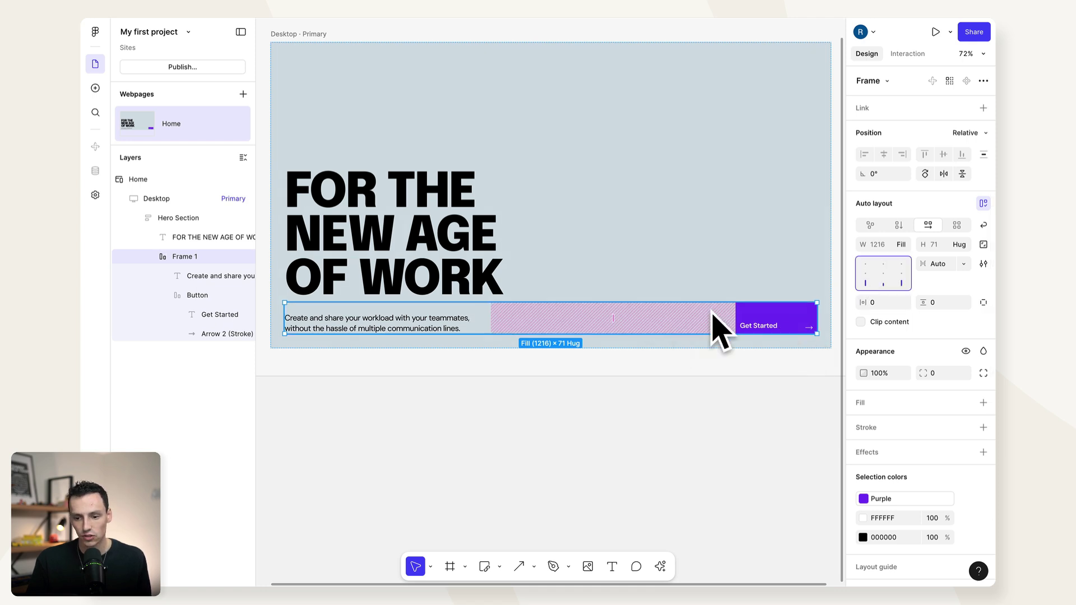
Set the vertical gap between the Hero Section's items to Auto.
click(481, 112)
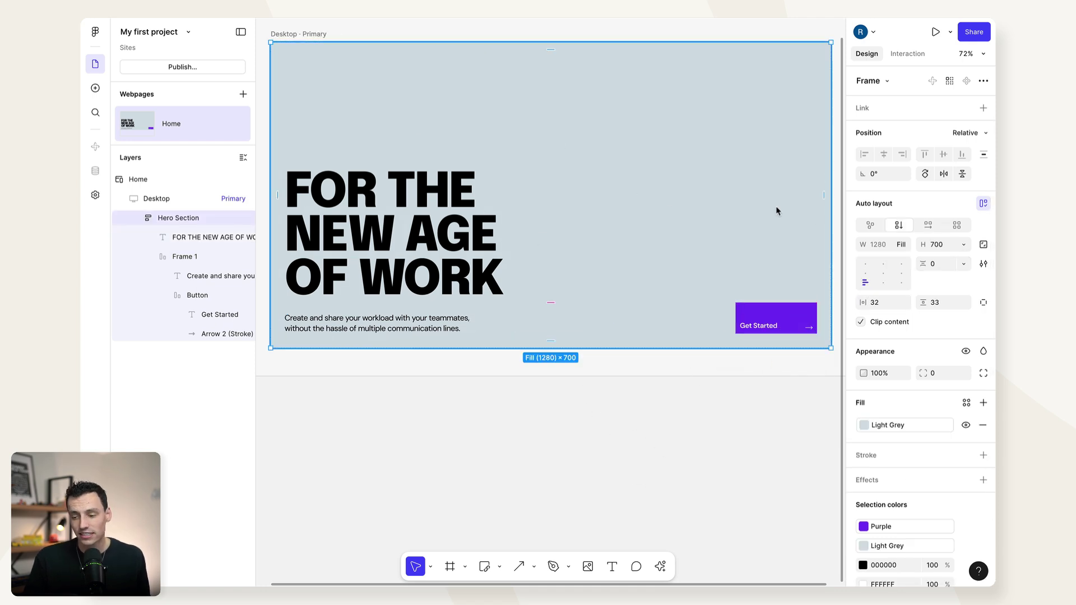
click(963, 265)
click(944, 278)
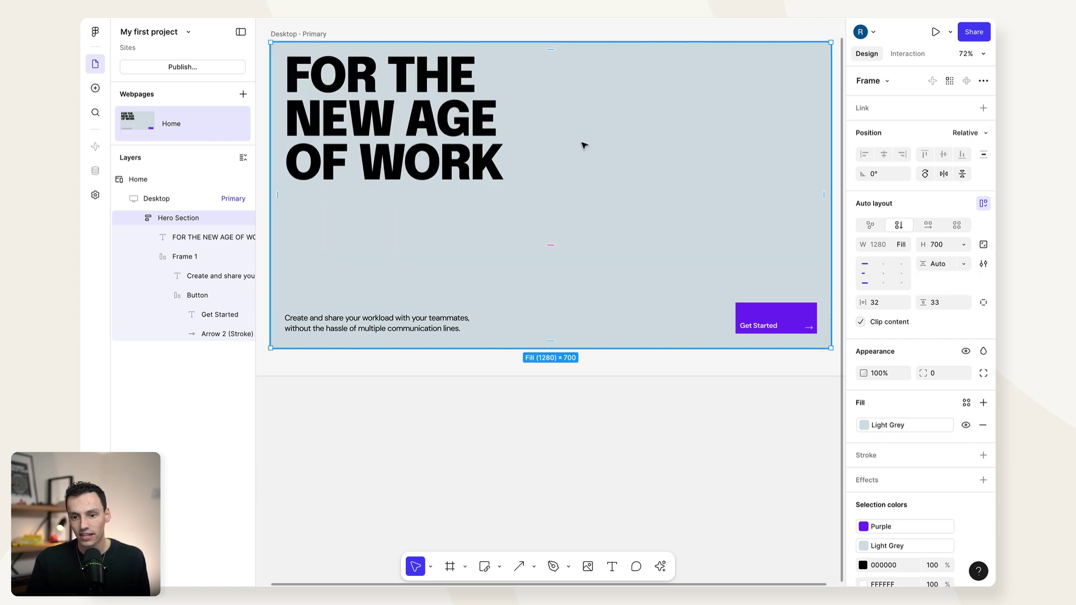
scroll(584, 146, up, 1)
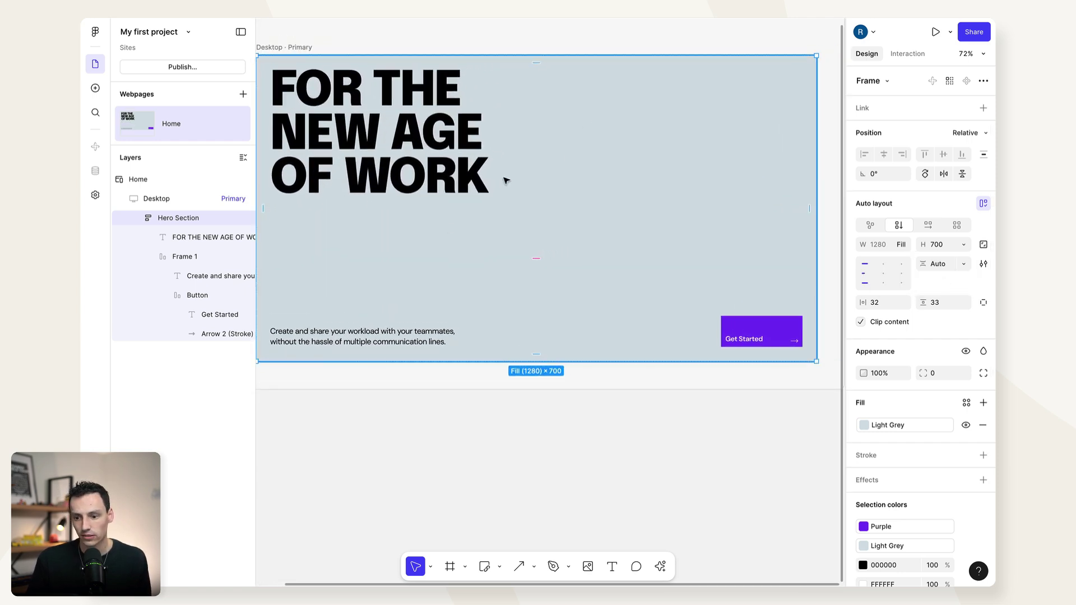
Preview the home page at a narrower width to examine how the hero layout responds, and return to the editor.
key(super+p)
mouse_move(895, 307)
mouse_down()
mouse_move(919, 308)
mouse_move(735, 307)
mouse_move(901, 296)
mouse_move(799, 296)
mouse_move(891, 292)
mouse_up()
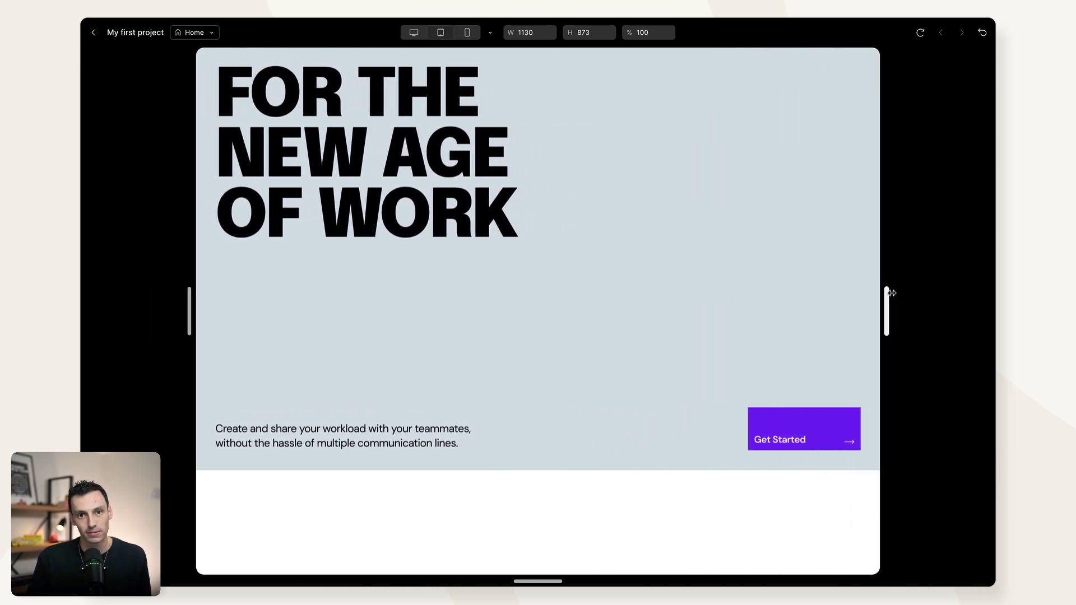
key(Escape)
Import the purple product image onto the canvas, scale it to about 503 × 593 and place it below the Desktop frame.
scroll(460, 256, down, 5)
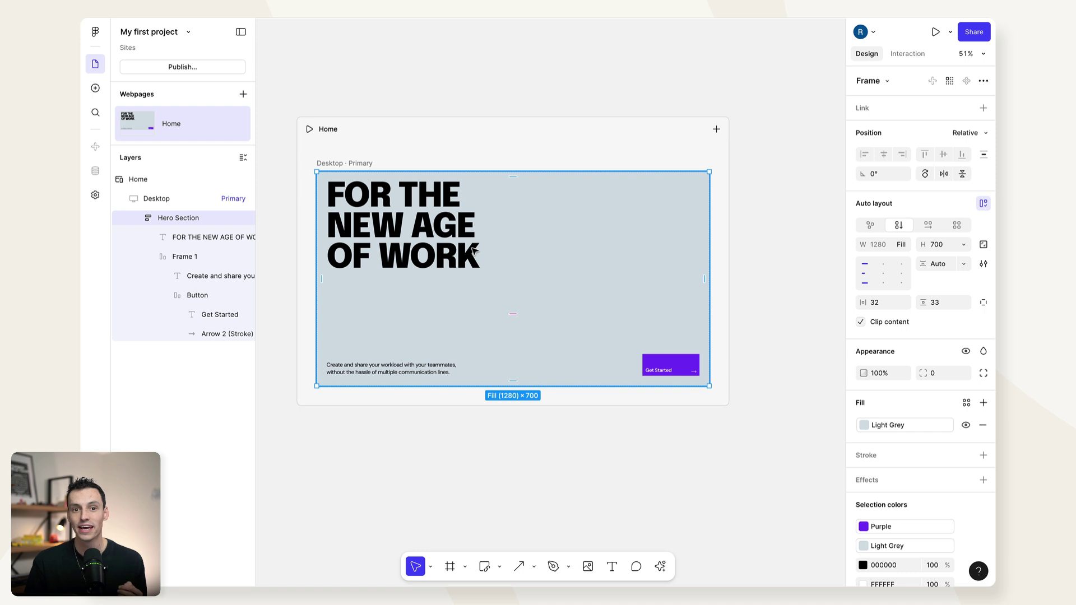
drag(474, 242, 583, 511)
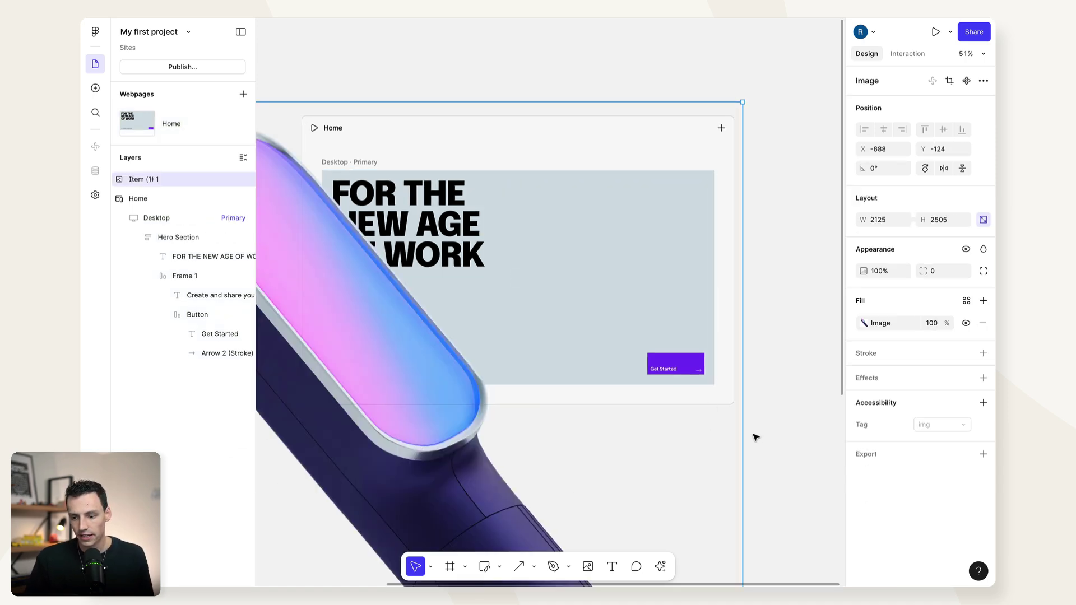
click(582, 236)
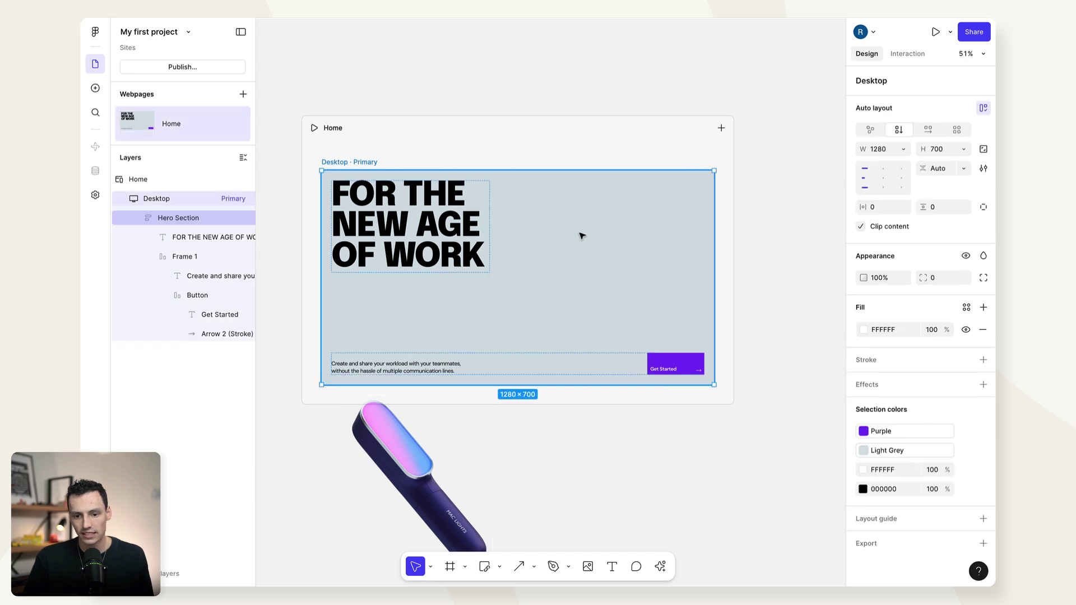
click(407, 446)
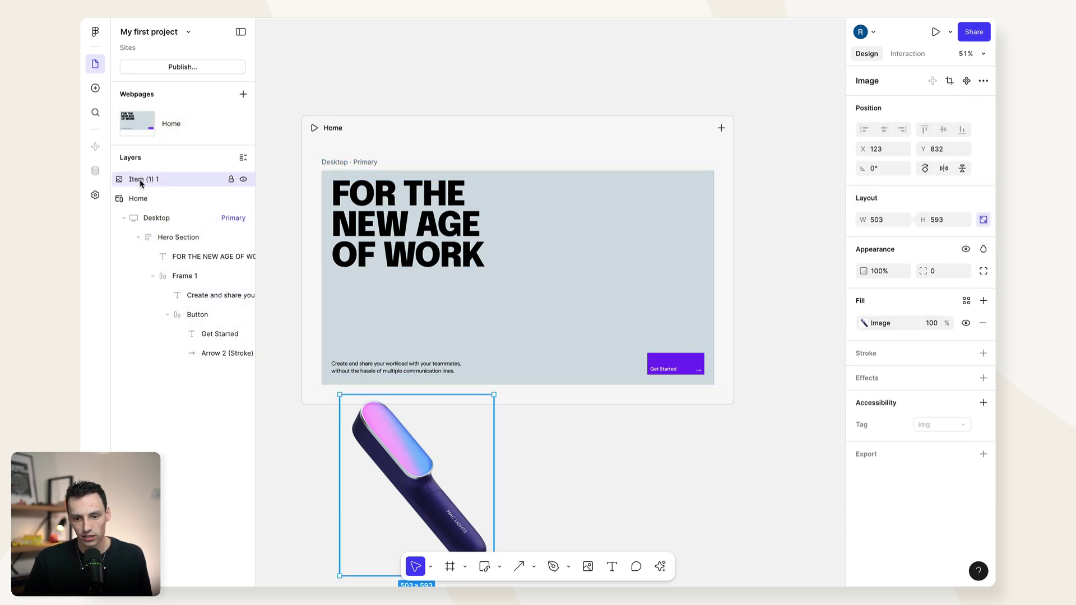
Nest the product image in the Hero Section above the headline layer and set its position to Absolute.
drag(142, 184, 184, 246)
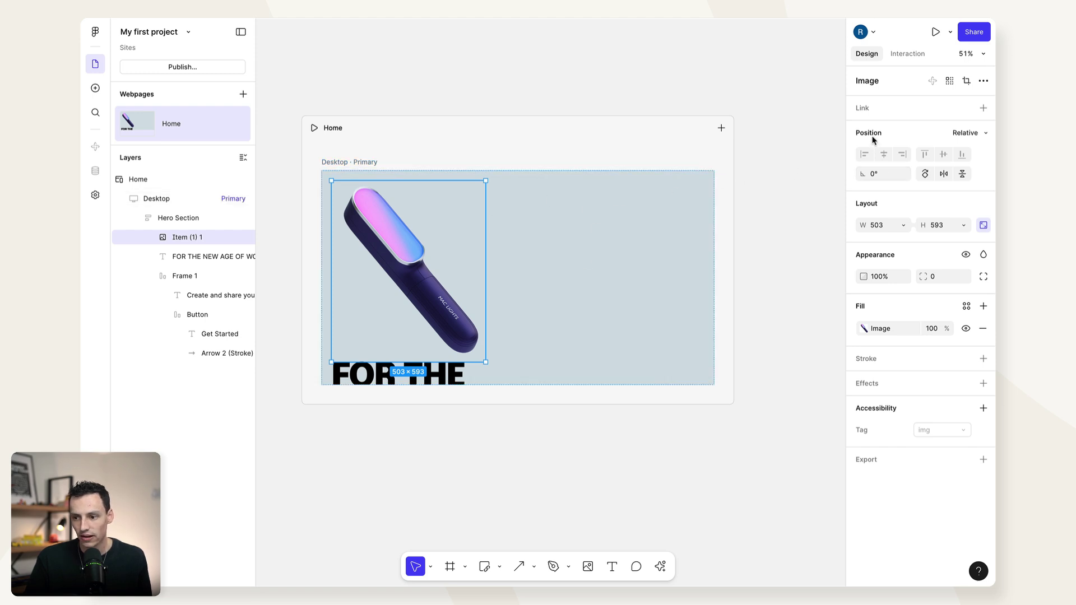
click(965, 133)
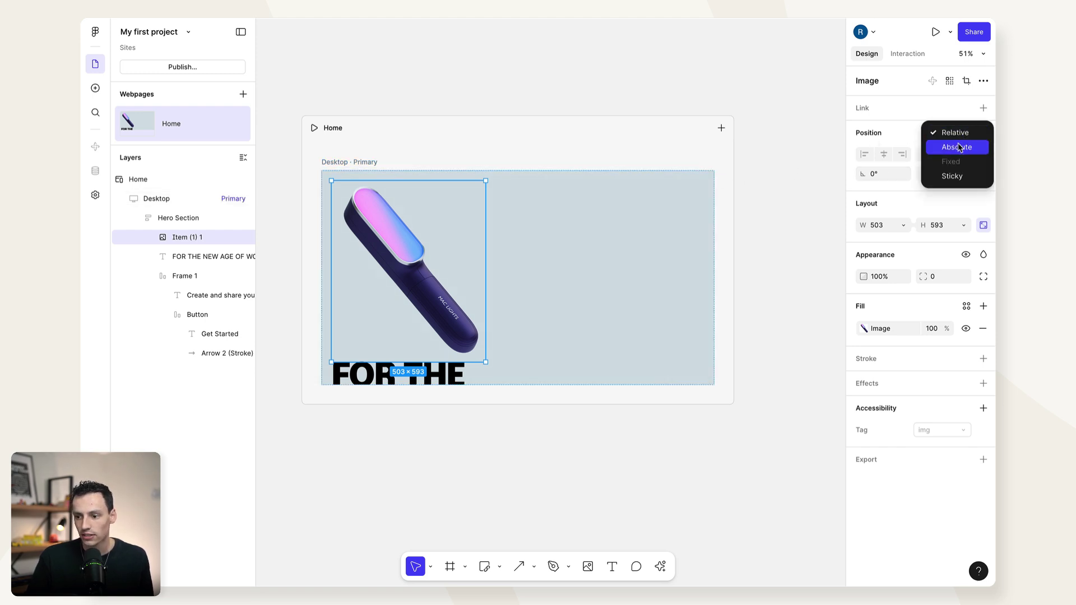
click(959, 147)
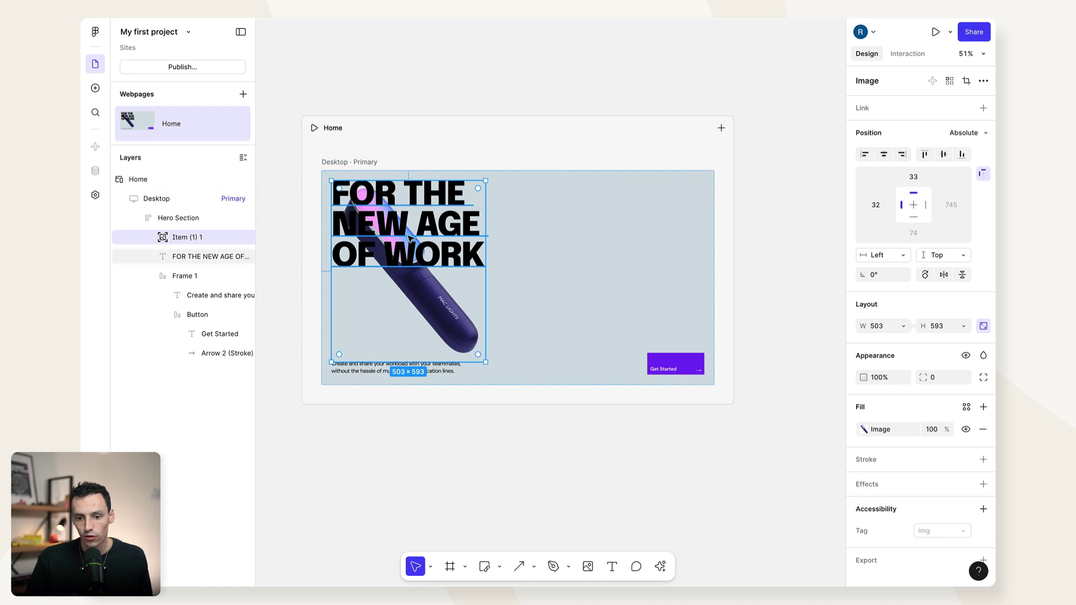
click(191, 220)
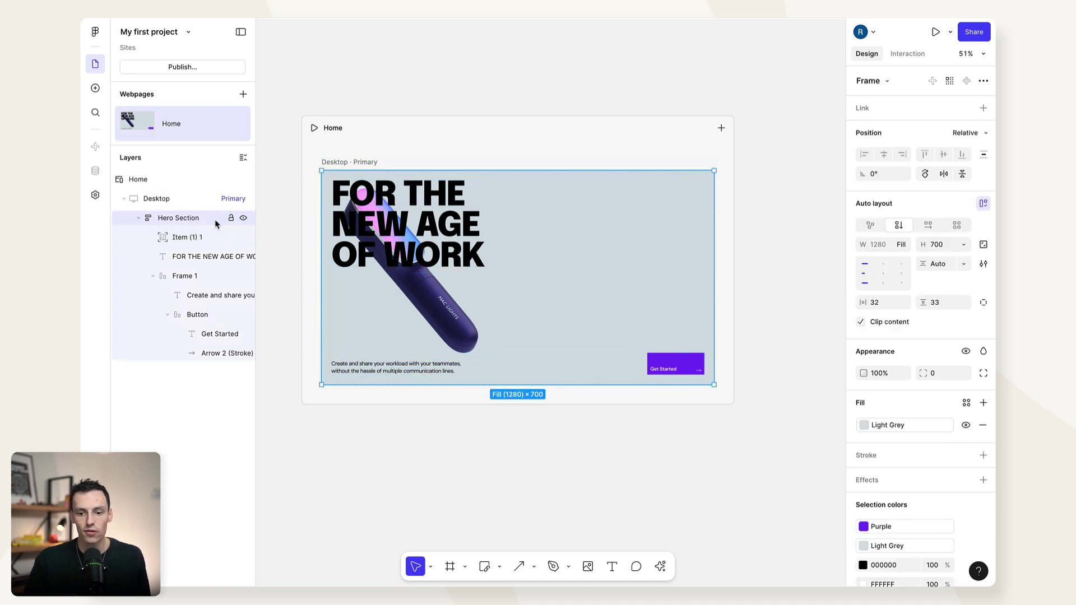
click(181, 237)
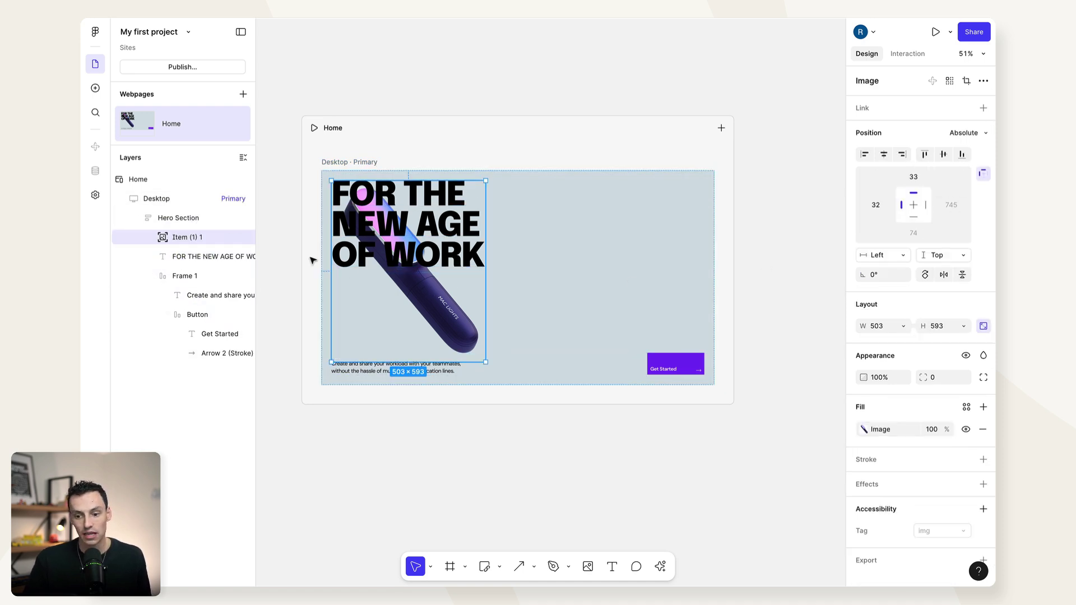
Move the product image to the right of the headline and enlarge it to about 528 × 623.
drag(424, 304, 609, 309)
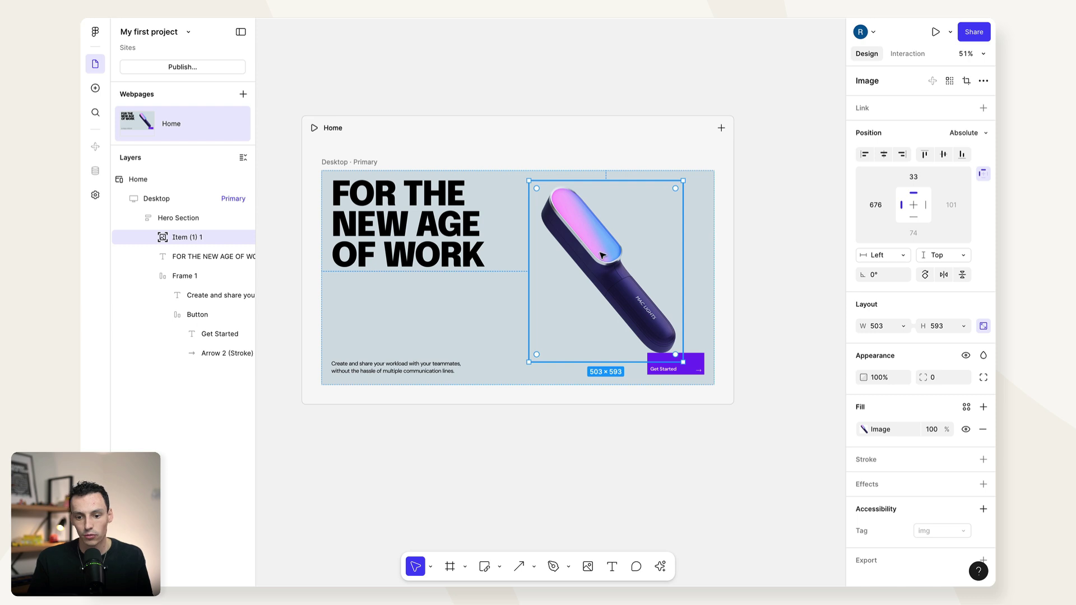
drag(603, 254, 596, 259)
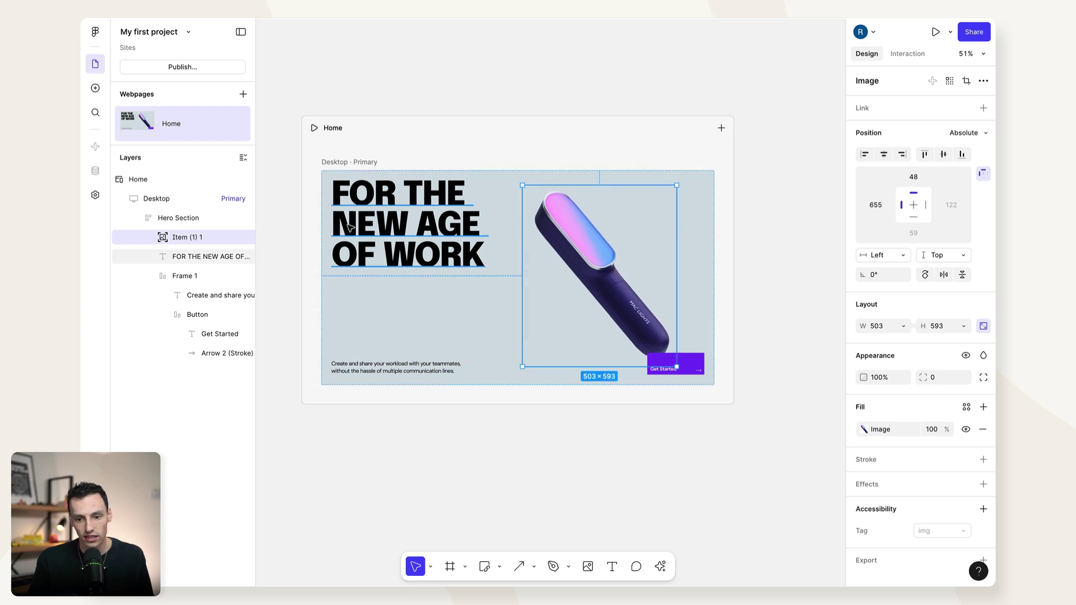
click(186, 220)
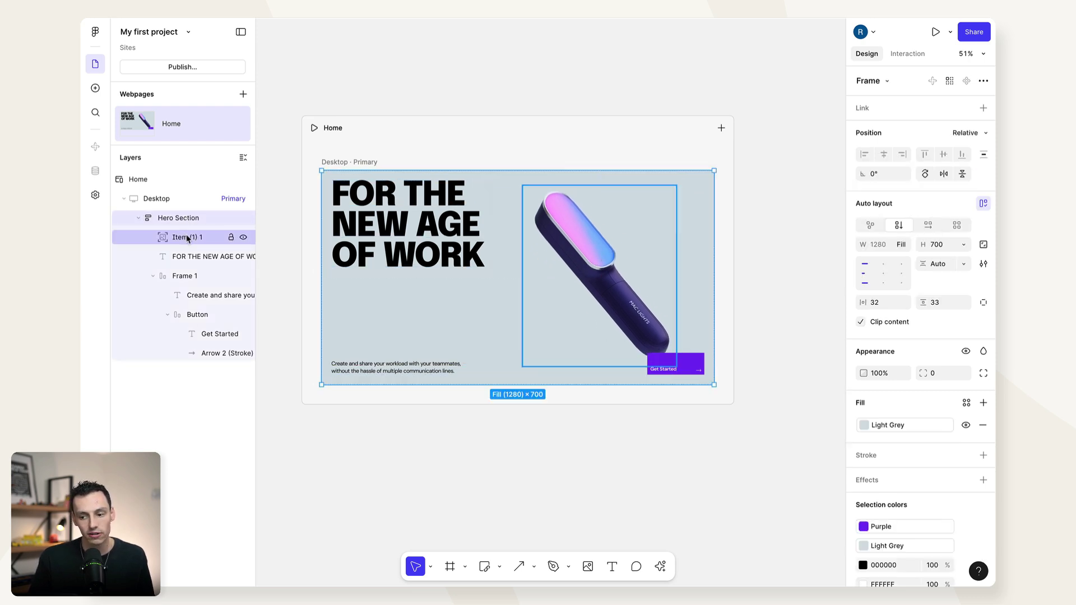
click(187, 238)
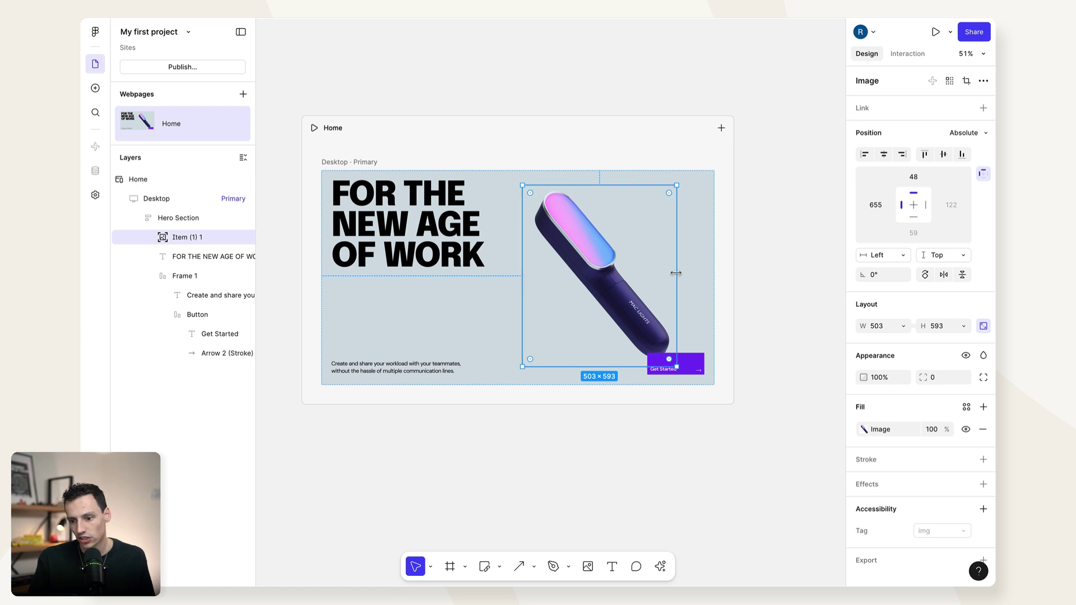
drag(677, 273, 680, 272)
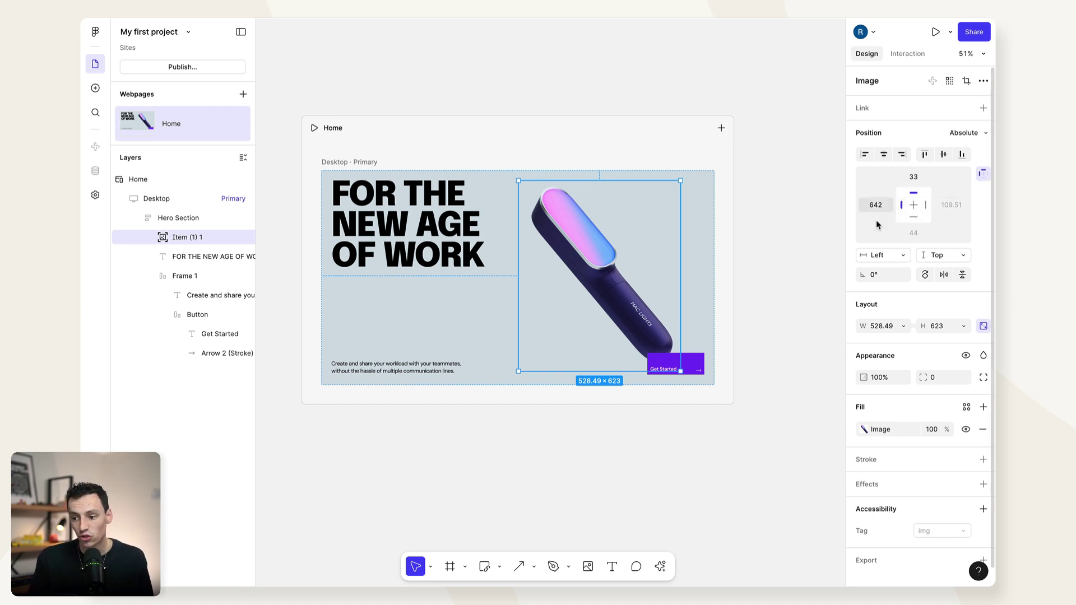
Pin the product image to the Hero Section's right edge at 100 and set its top offset to 50.
click(926, 205)
click(951, 205)
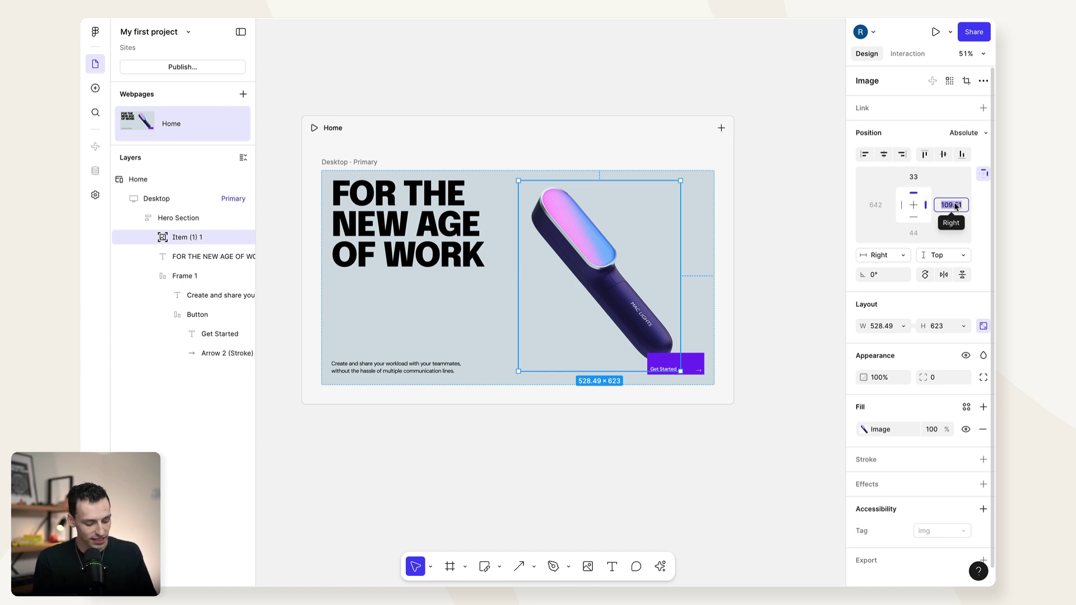
text(100)
key(Return)
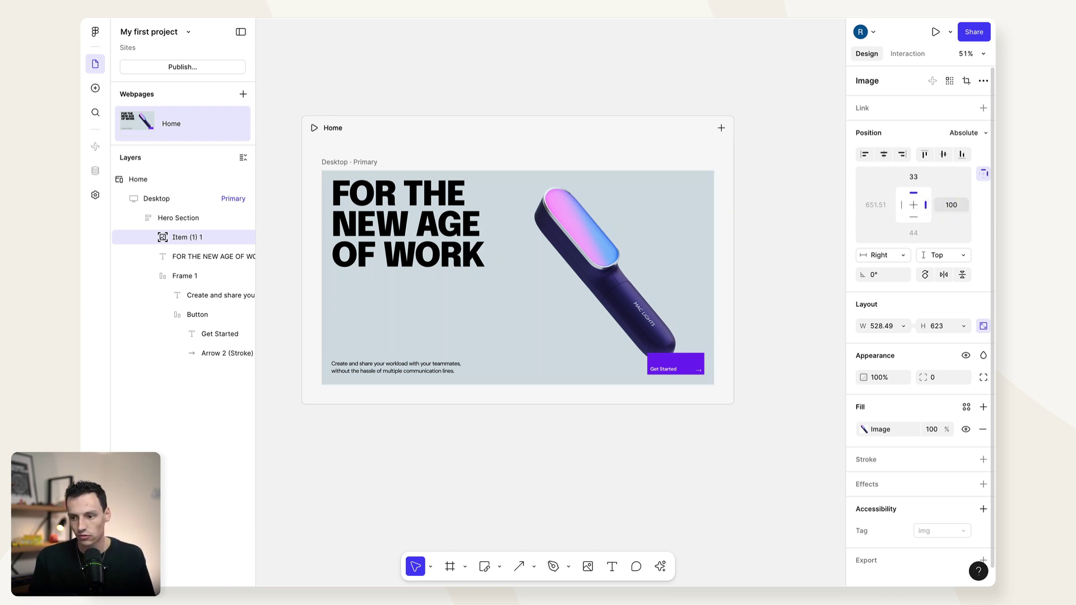
click(912, 178)
text(50)
key(Return)
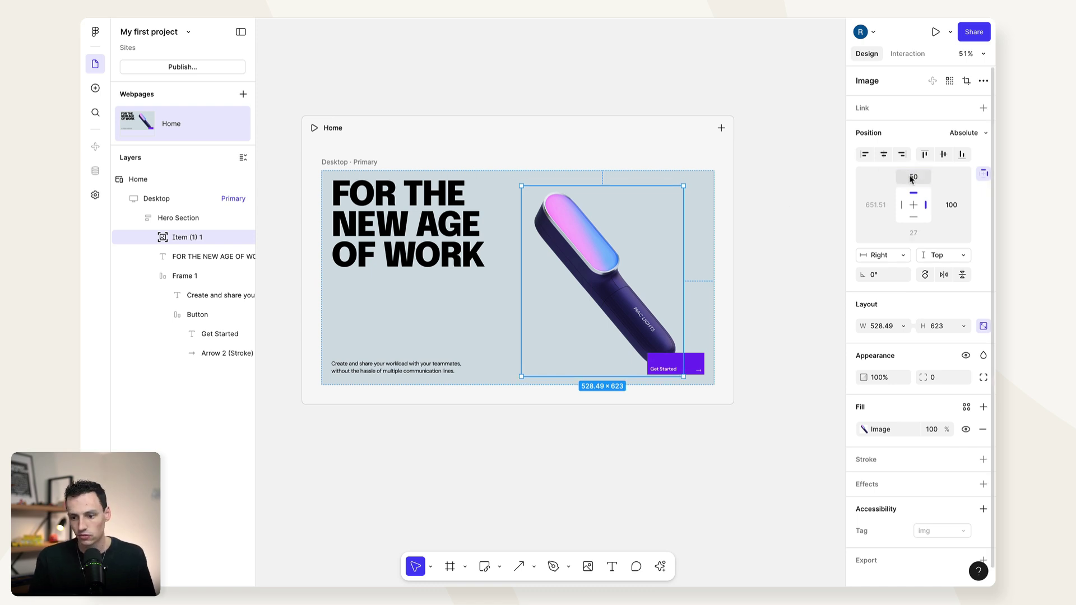
Preview the page at different widths to check how the right-pinned image behaves, and return to the editor.
click(935, 32)
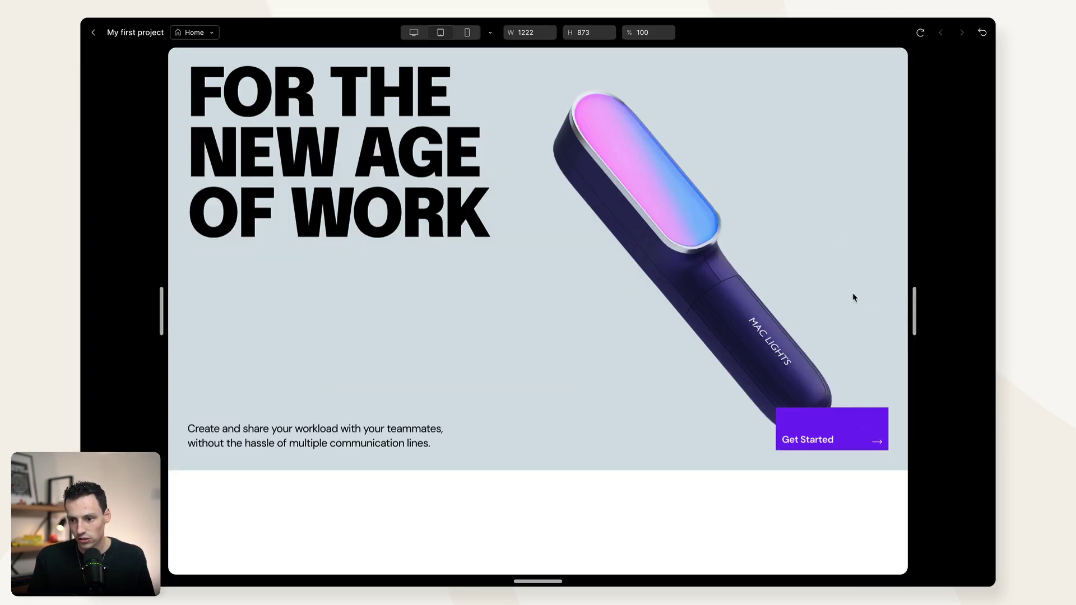
drag(914, 324, 972, 317)
key(Escape)
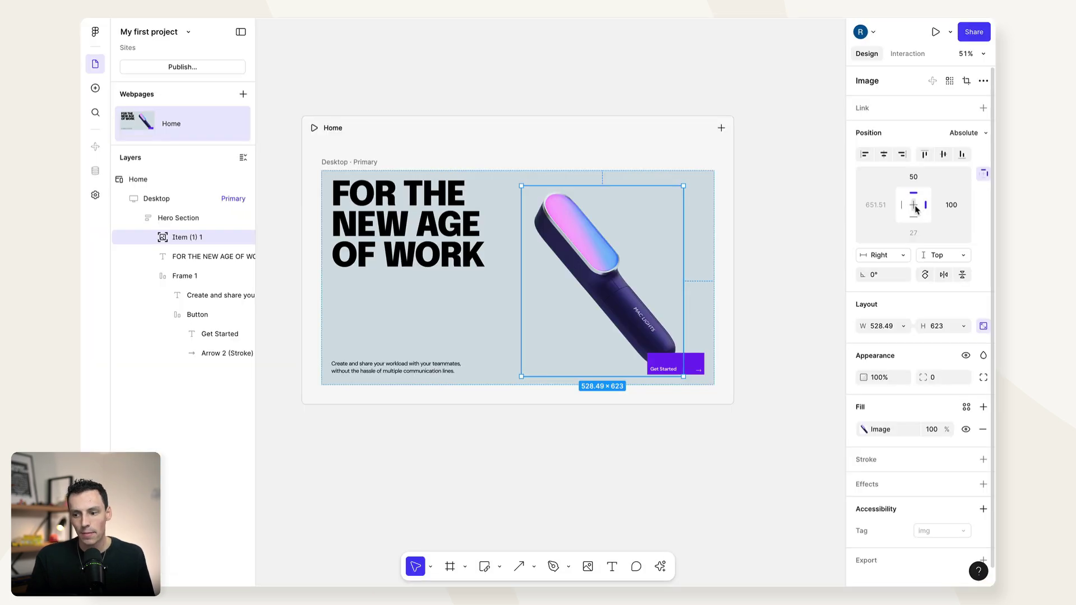
Set the product image's horizontal and vertical constraints to Center and check them in a preview narrowed to about 1008 wide.
click(913, 205)
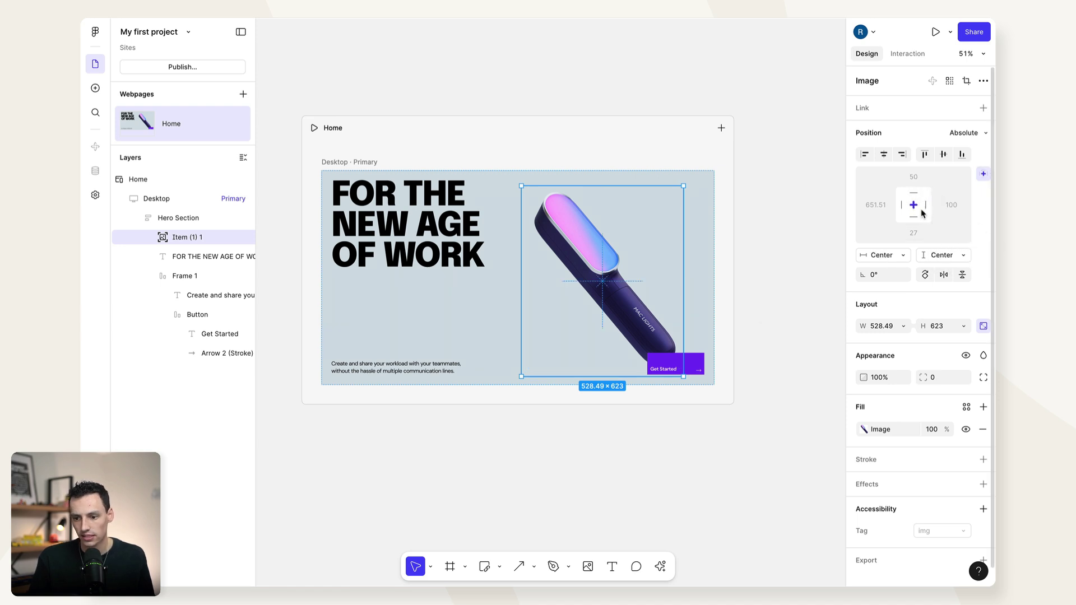
click(935, 32)
drag(978, 311, 851, 312)
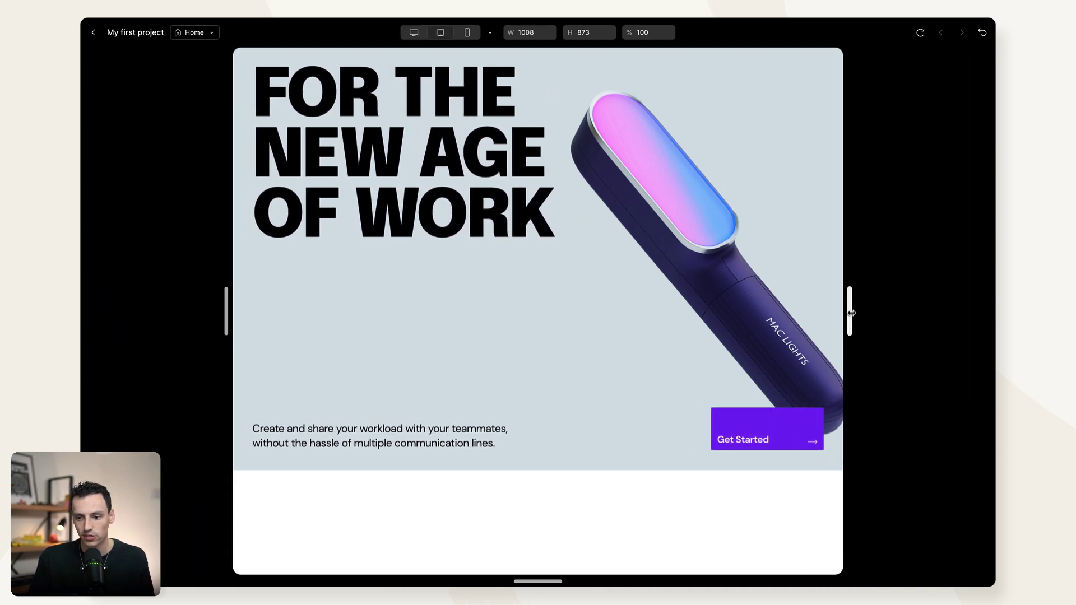
key(Escape)
Enlarge the product image so it extends past the Hero Section's bottom and right edges, and select the Get Started button.
drag(584, 280, 597, 270)
click(657, 364)
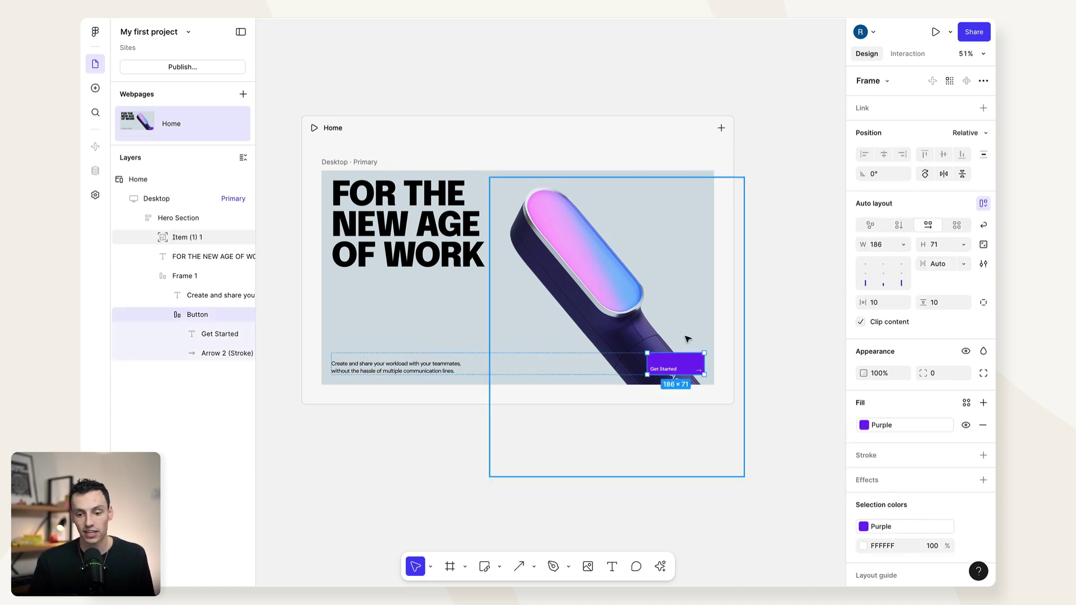
right_click(675, 369)
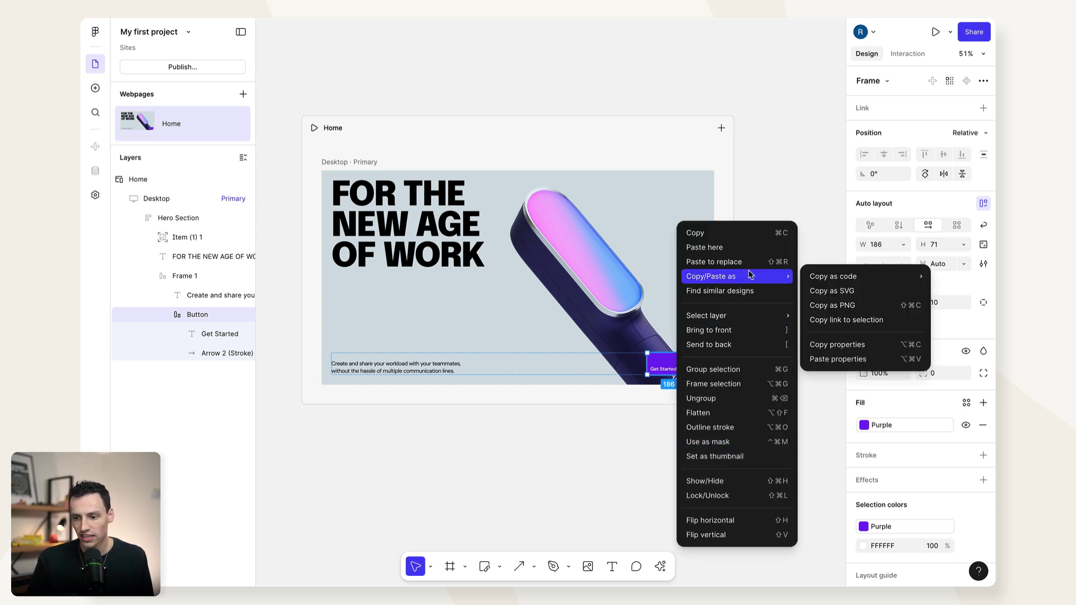
click(656, 361)
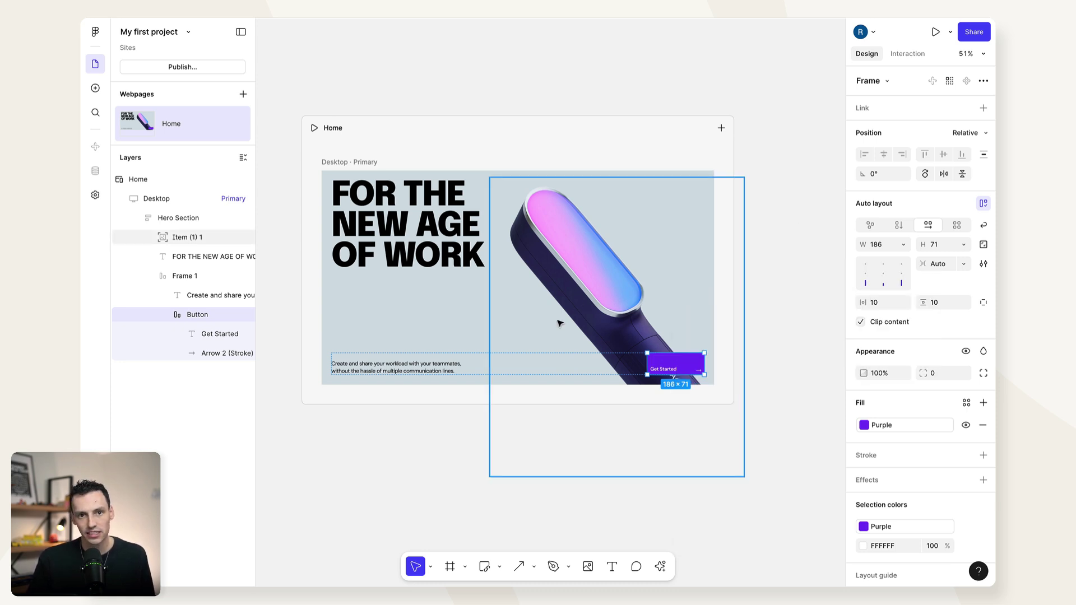
Duplicate the Get Started button and place the copy on the empty canvas outside the Home page.
scroll(558, 322, left, 4)
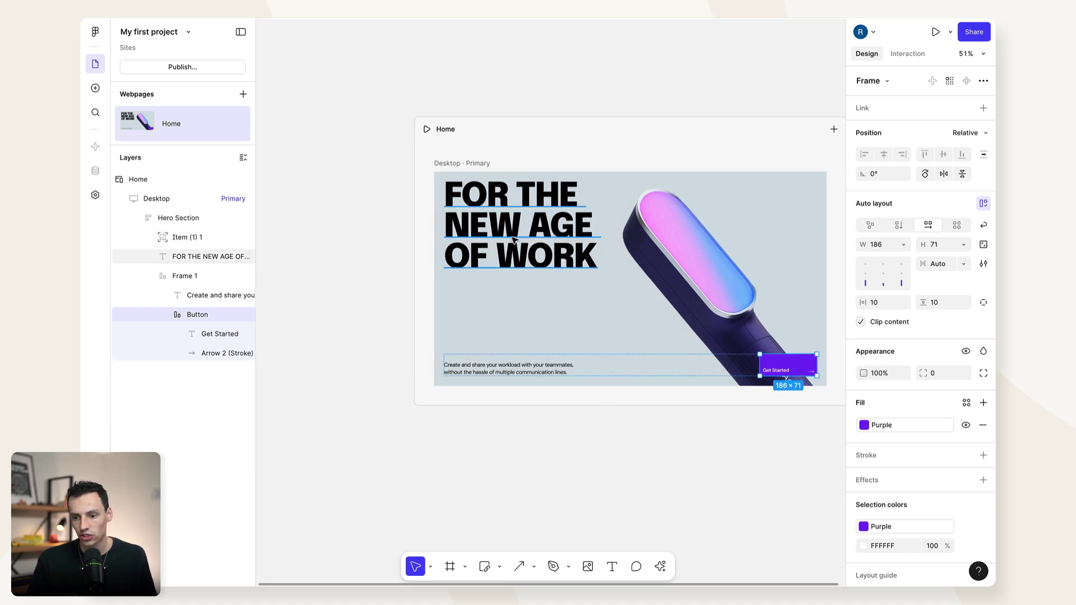
scroll(506, 238, left, 6)
scroll(422, 151, right, 6)
key(ctrl+d)
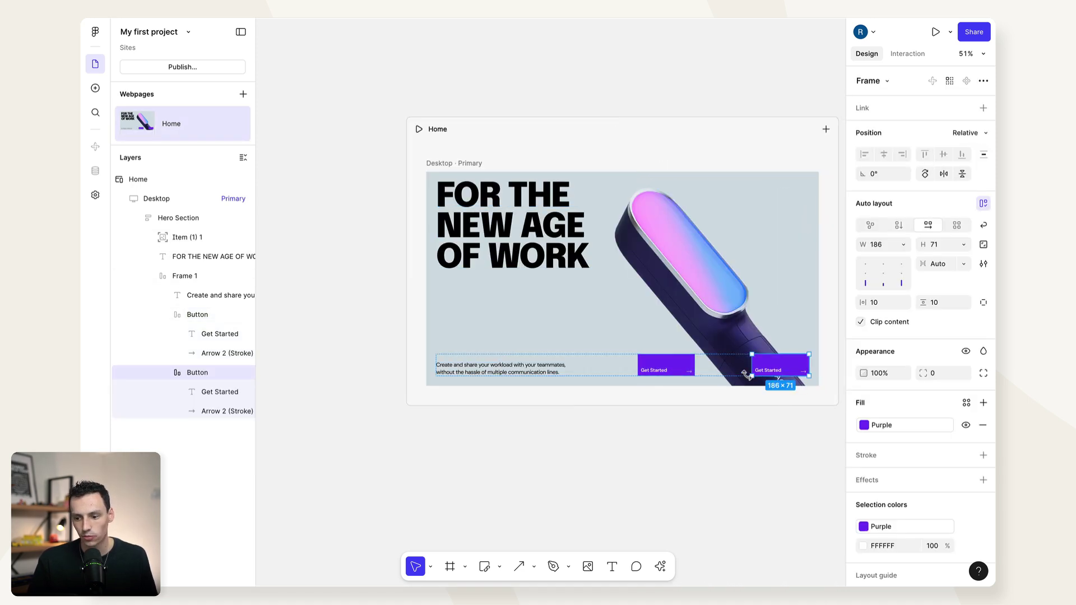
drag(776, 365, 285, 194)
scroll(301, 185, left, 3)
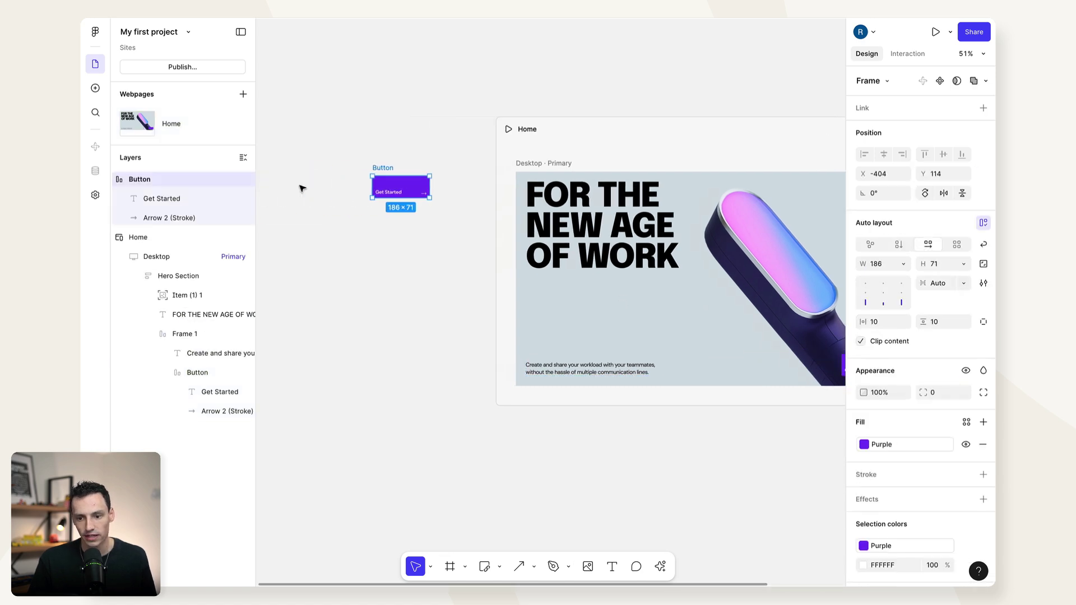
Create a component from the button copy on the canvas.
scroll(301, 185, up, 5)
right_click(487, 359)
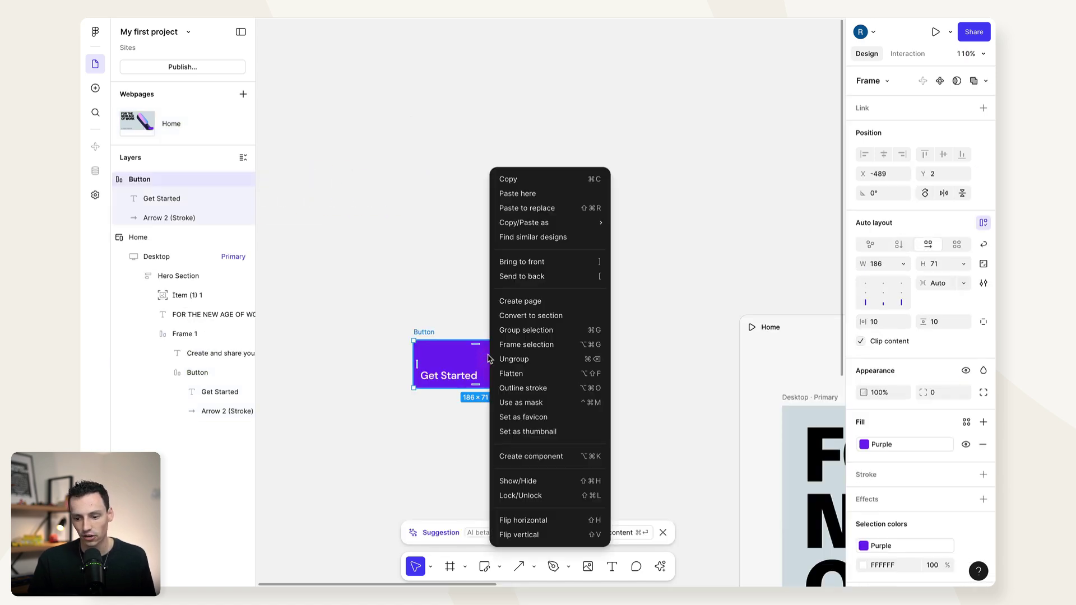
click(529, 456)
scroll(489, 349, down, 2)
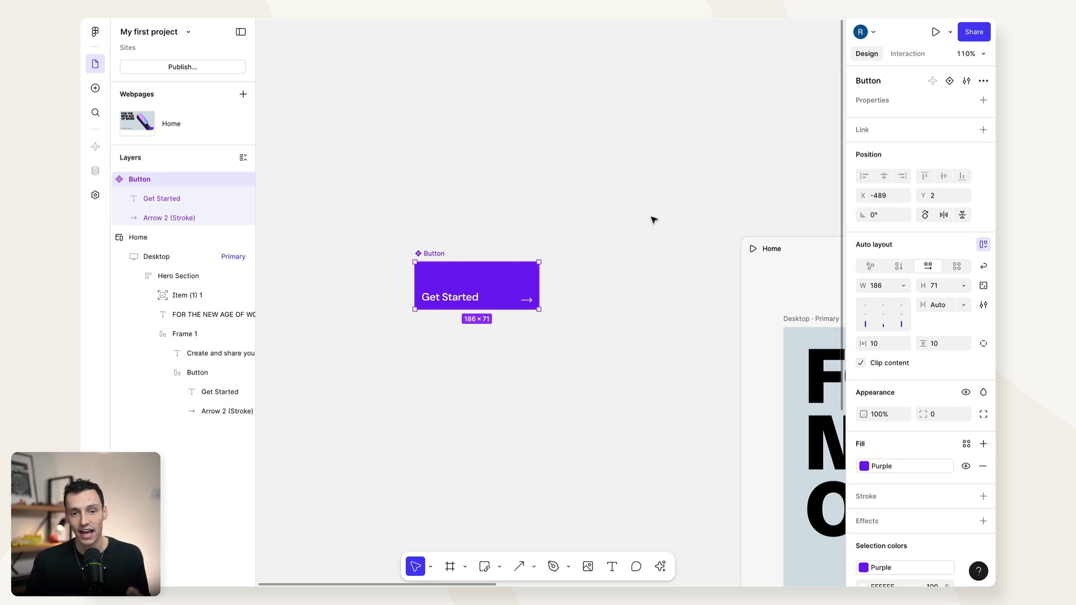
Replace the original Get Started button in Frame 1 with an instance of the Button component from this file's library.
click(682, 409)
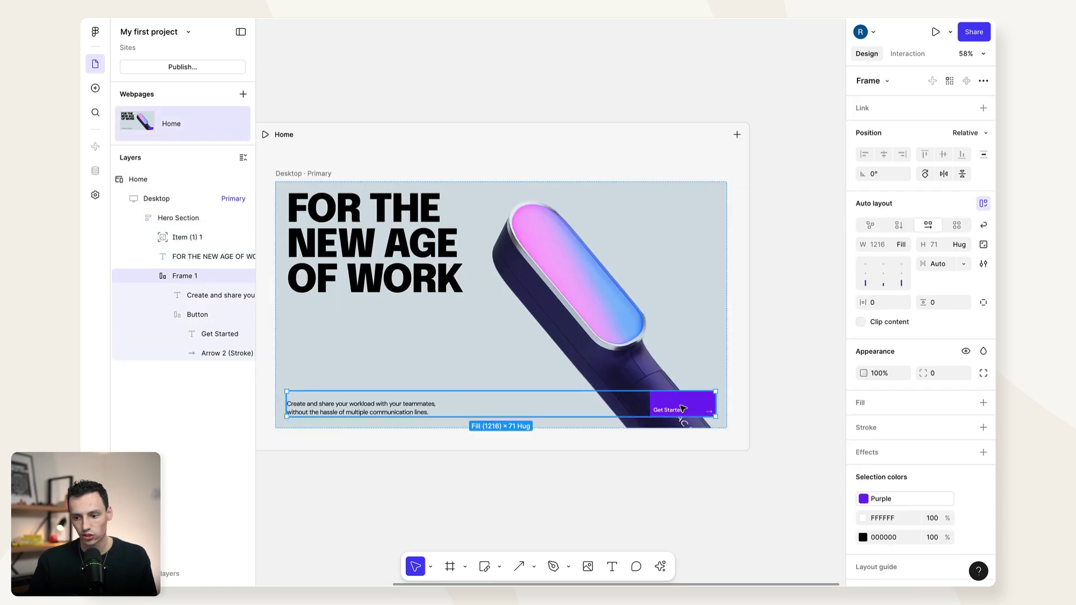
click(683, 409)
key(Delete)
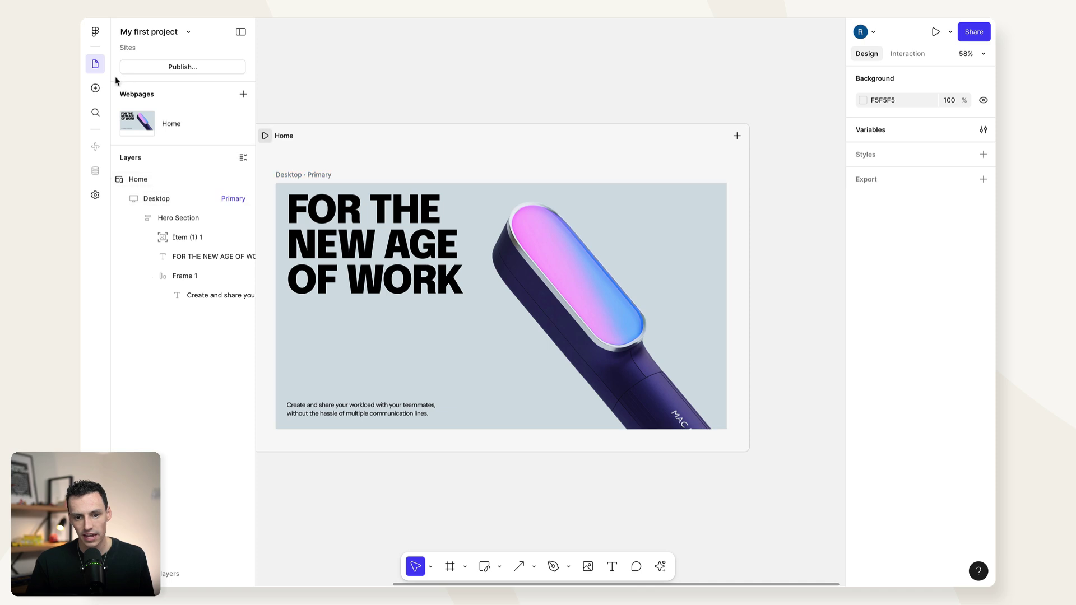
click(94, 88)
click(205, 63)
click(190, 175)
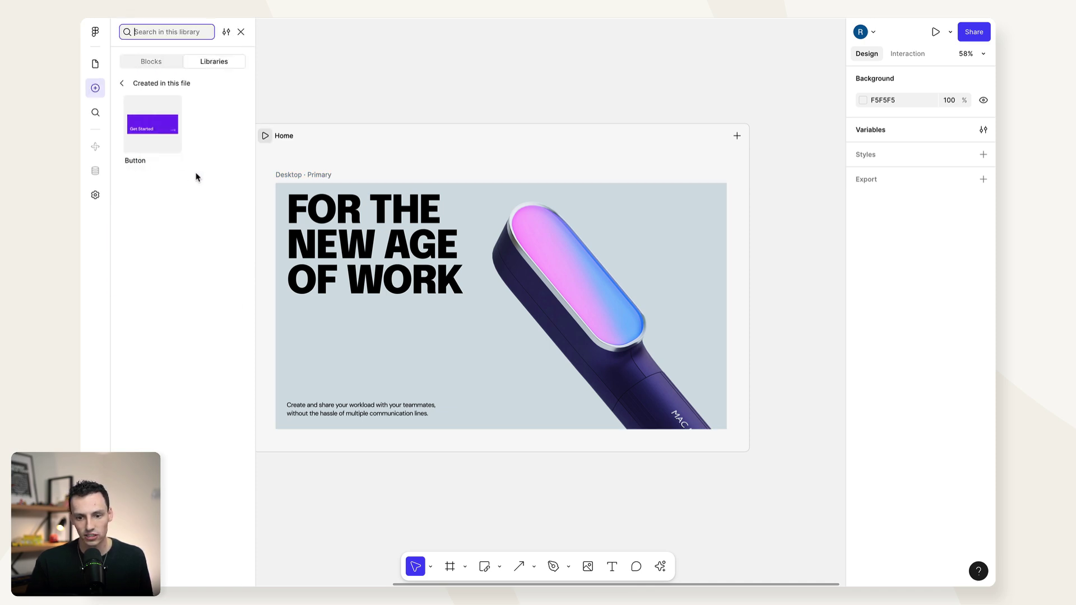
drag(152, 126, 296, 147)
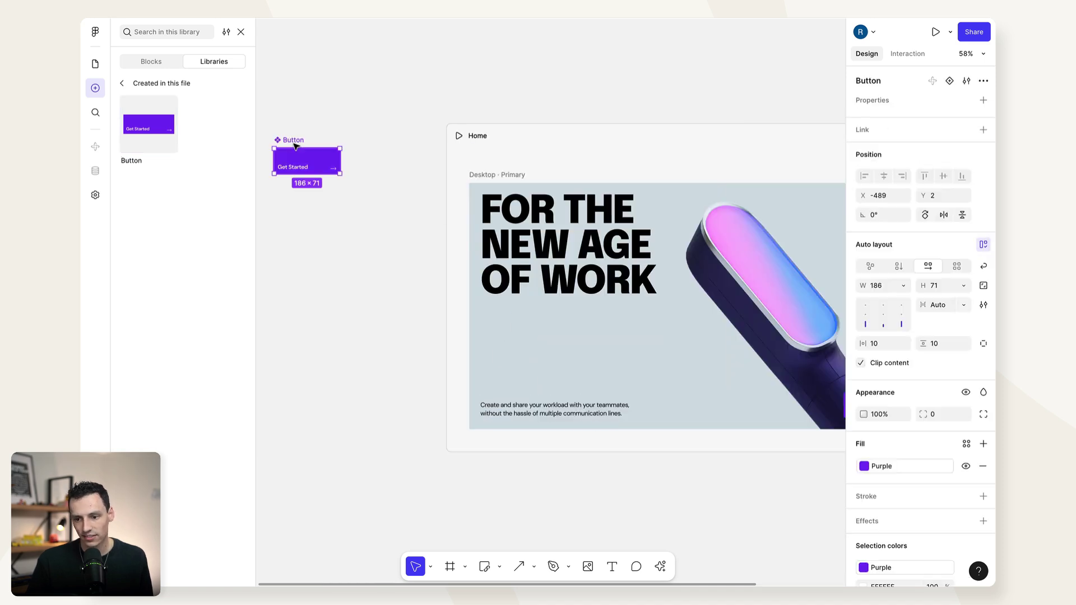
Try the Light Grey colour style as the fill of the main Button component.
click(864, 466)
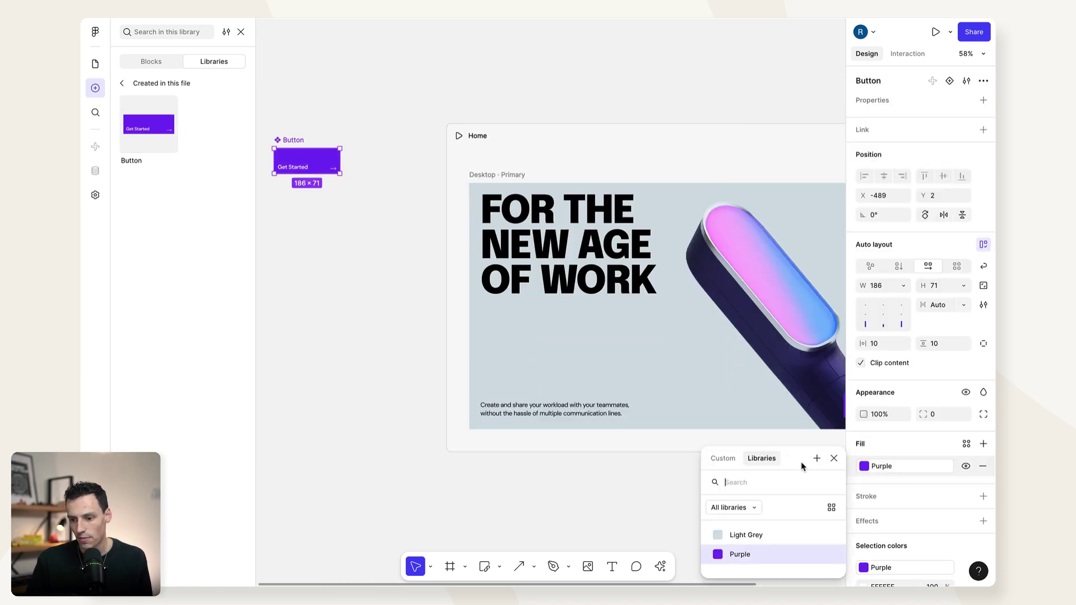
click(774, 538)
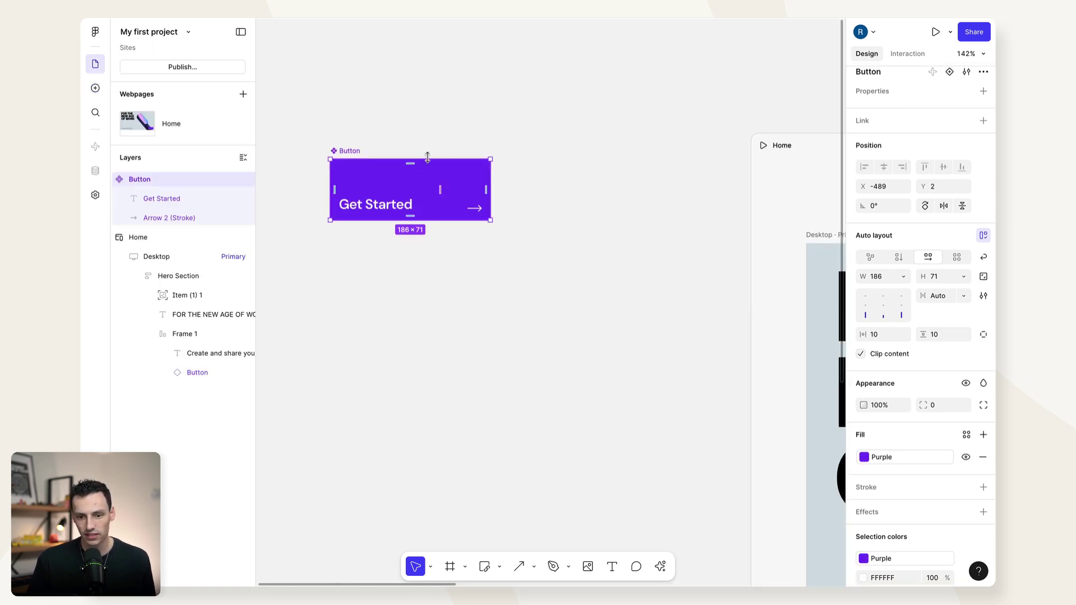
Add a second variant to the Button component and change its fill to the darker purple 5F16DF.
scroll(970, 146, up, 1)
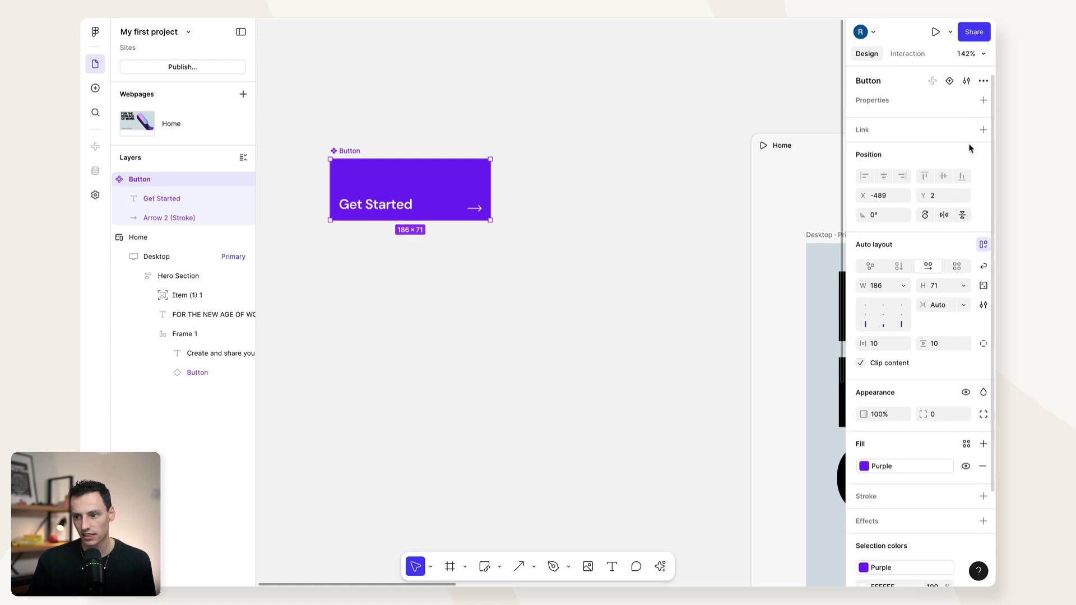
click(949, 79)
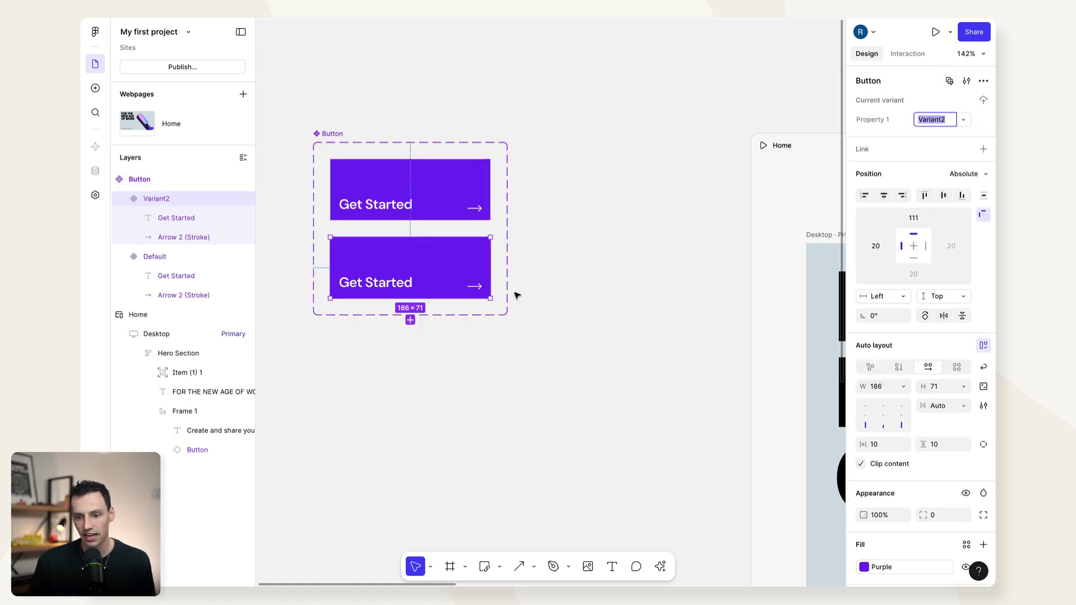
scroll(915, 457, down, 2)
scroll(916, 459, down, 1)
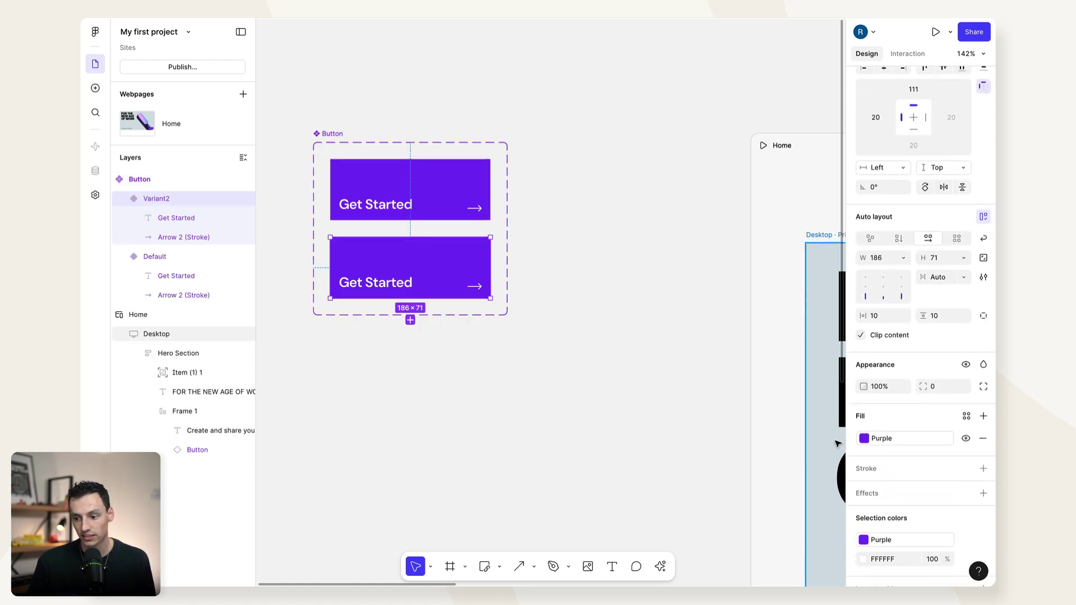
click(865, 440)
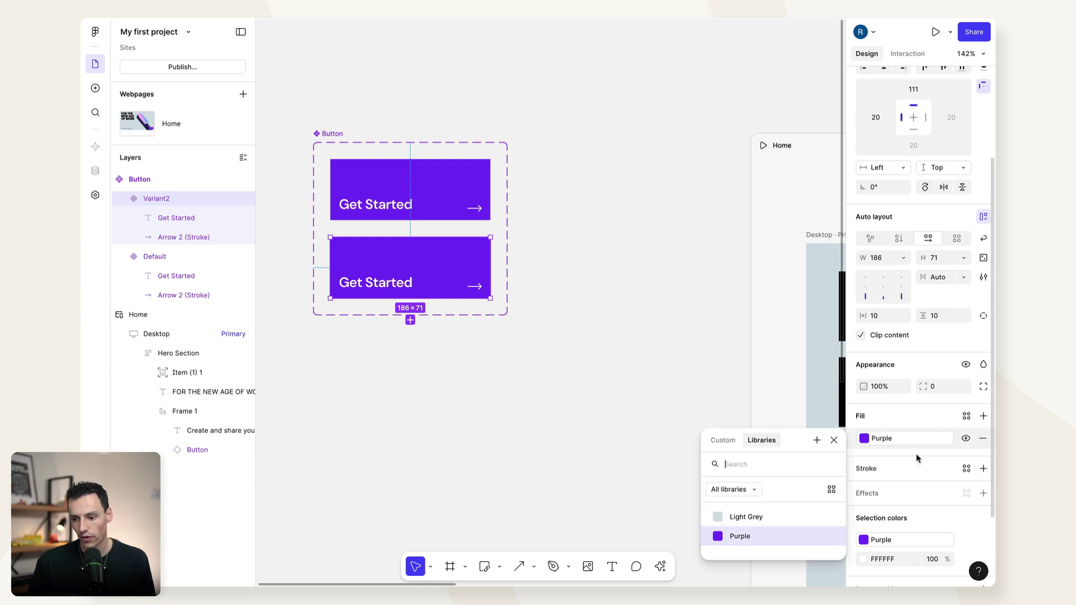
click(947, 439)
click(865, 440)
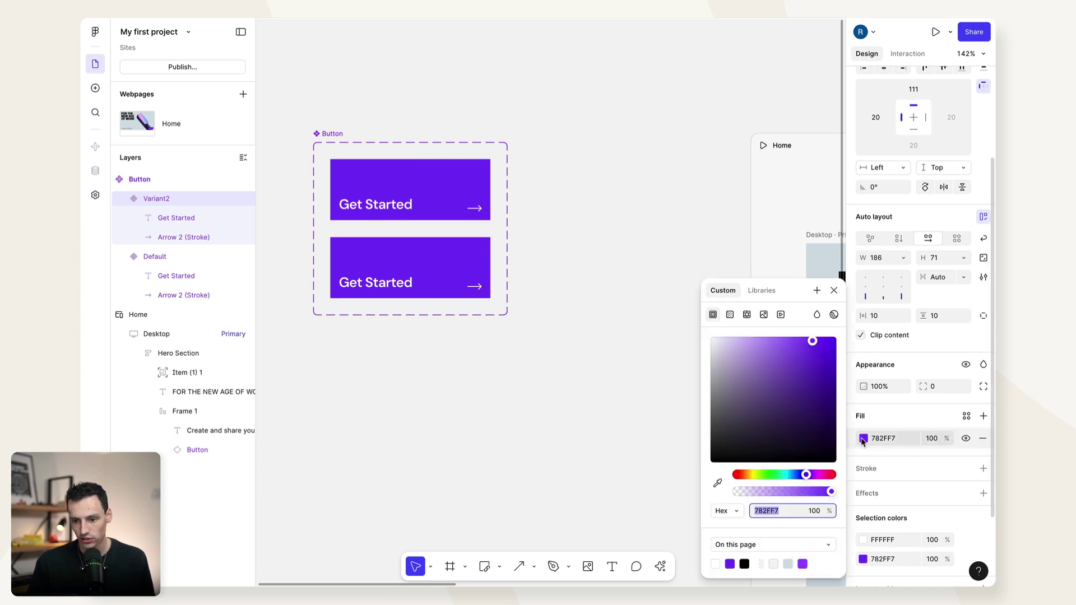
drag(820, 353, 824, 353)
Set the corner radius of the darker button variant to 4.
click(939, 386)
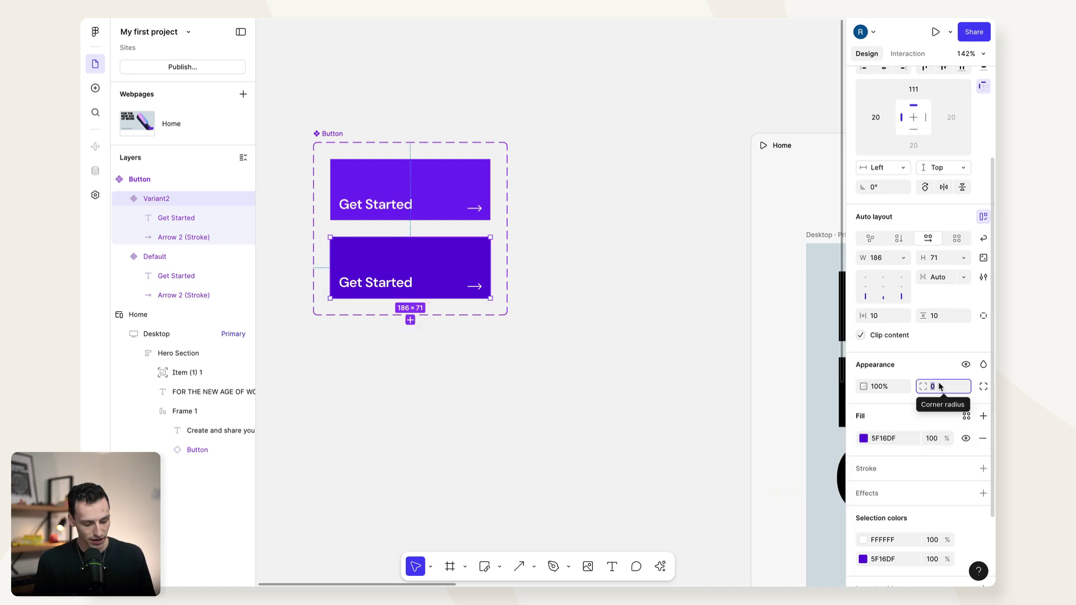
text(4)
key(Return)
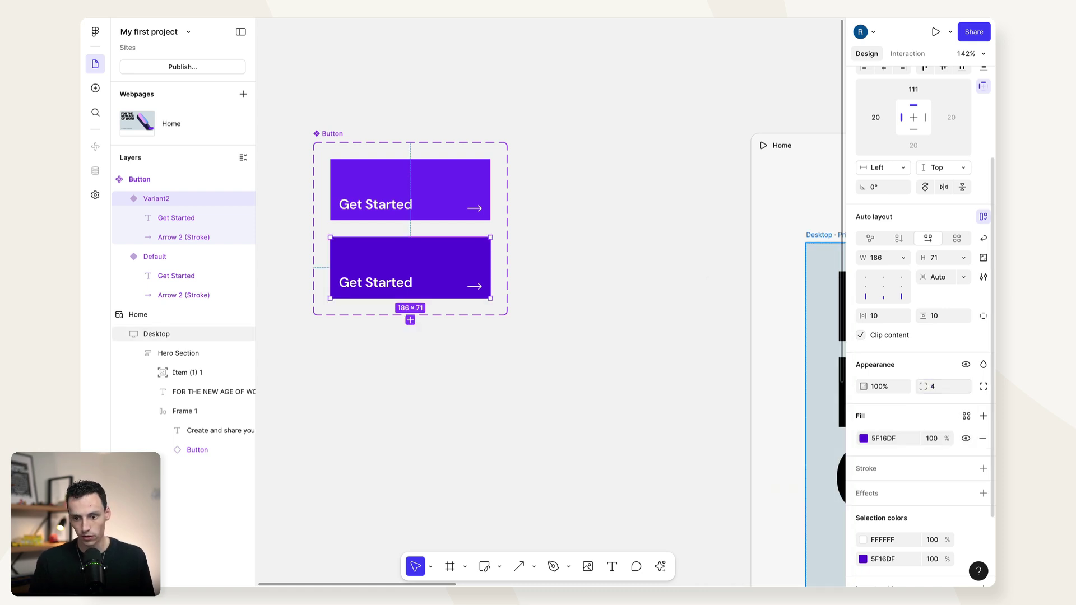
click(644, 322)
scroll(610, 262, down, 2)
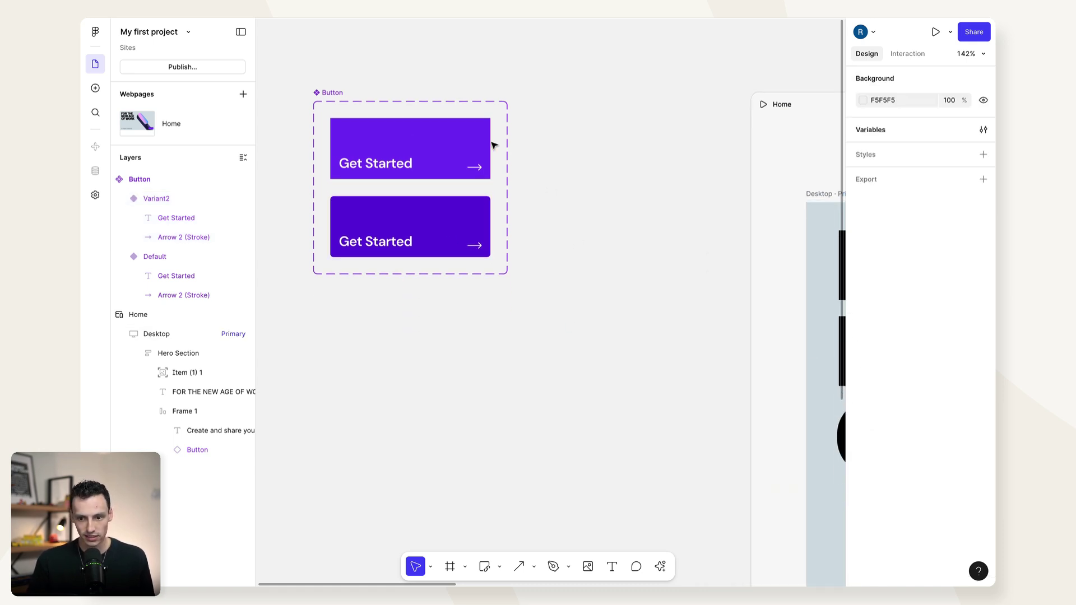
click(463, 150)
scroll(469, 185, left, 1)
click(476, 226)
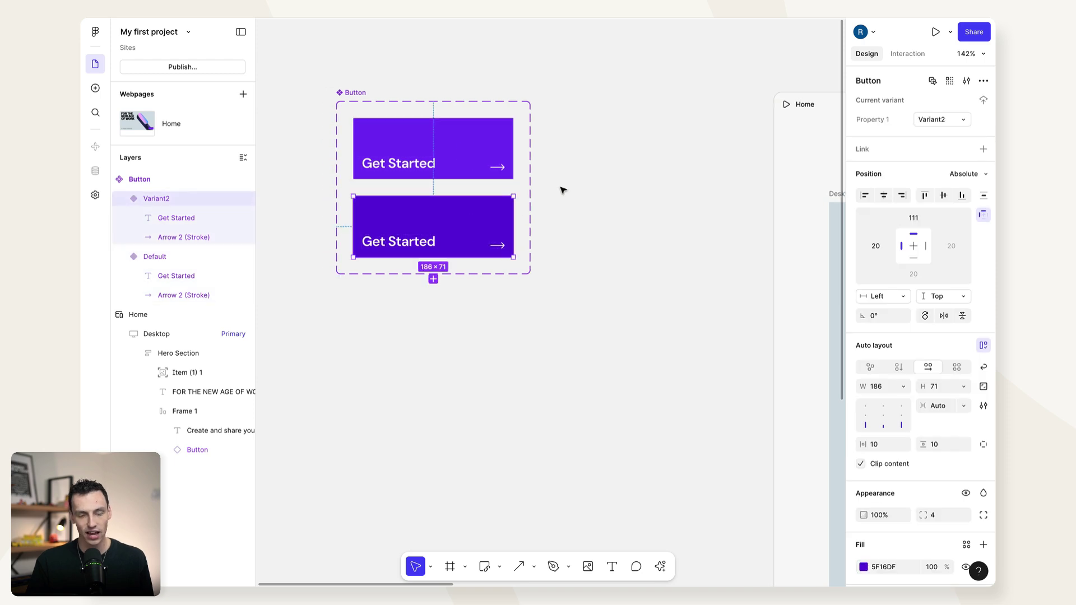
click(595, 188)
scroll(605, 213, down, 1)
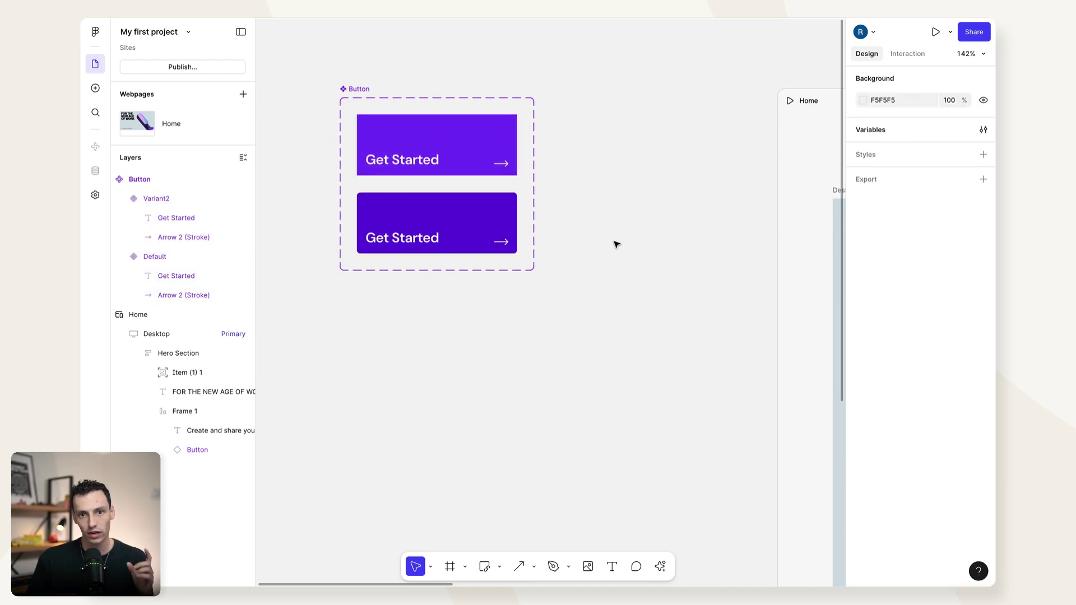
click(463, 161)
key(ctrl+d)
key(Delete)
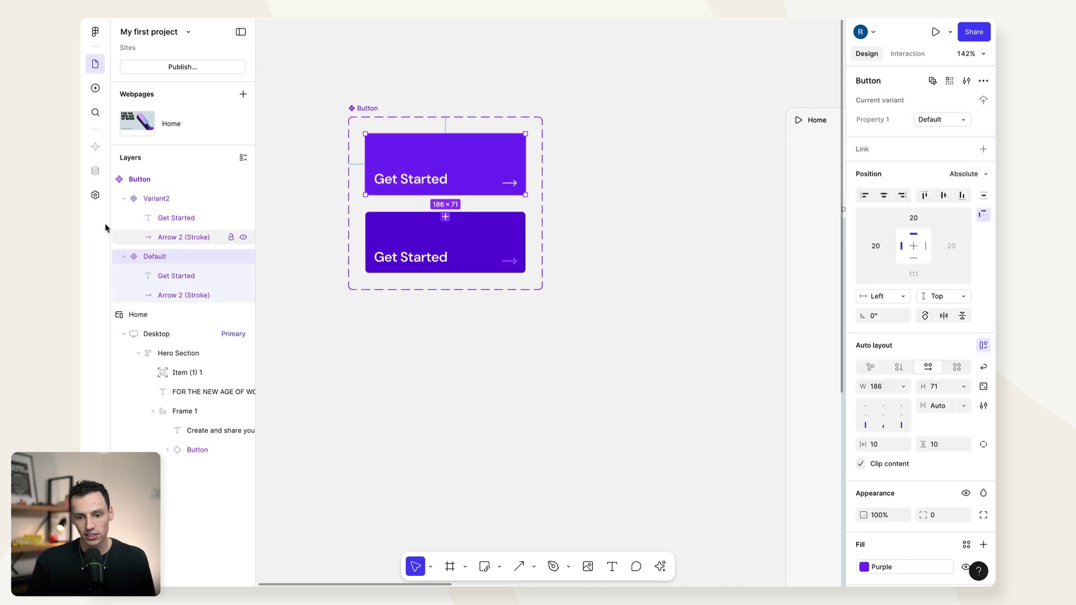
Rename the darker button variant as Hover.
double_click(168, 199)
double_click(201, 199)
text(Hover)
key(Return)
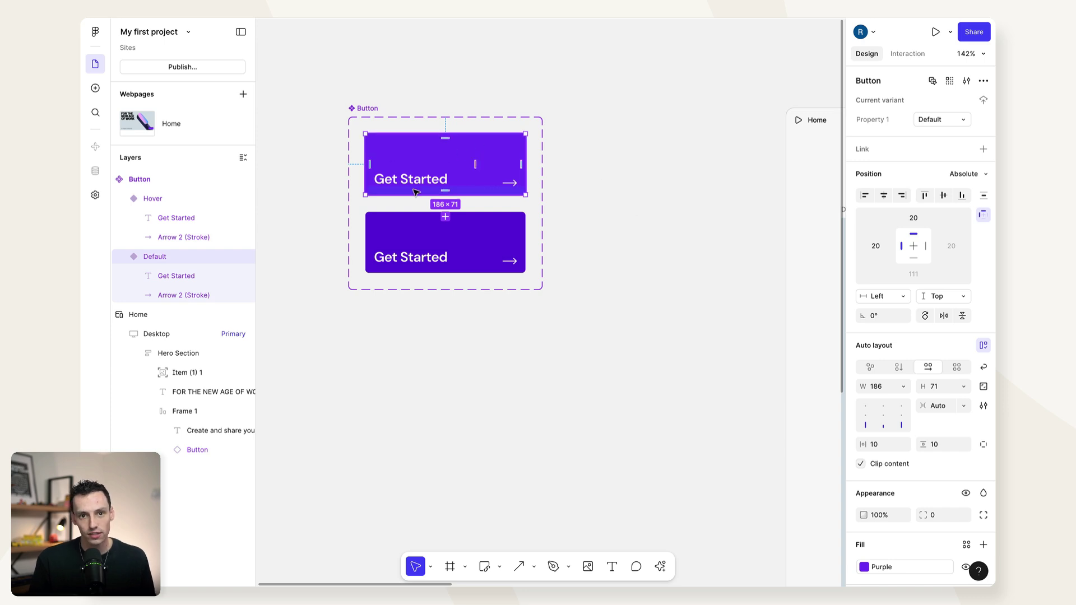
Add a Change to interaction to the Default button variant with While hovering as its trigger.
click(410, 226)
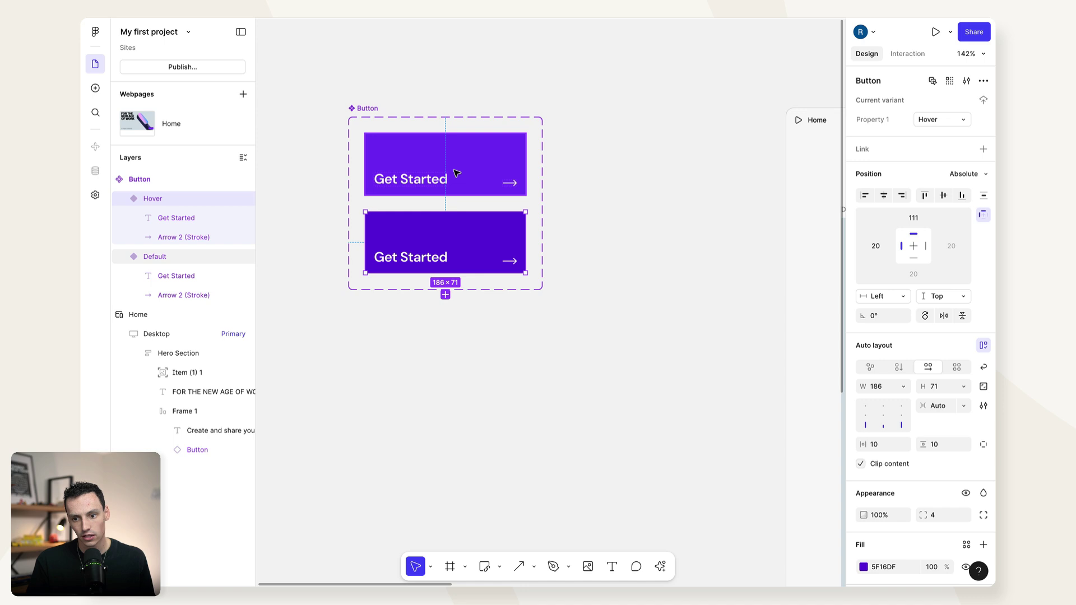
click(479, 163)
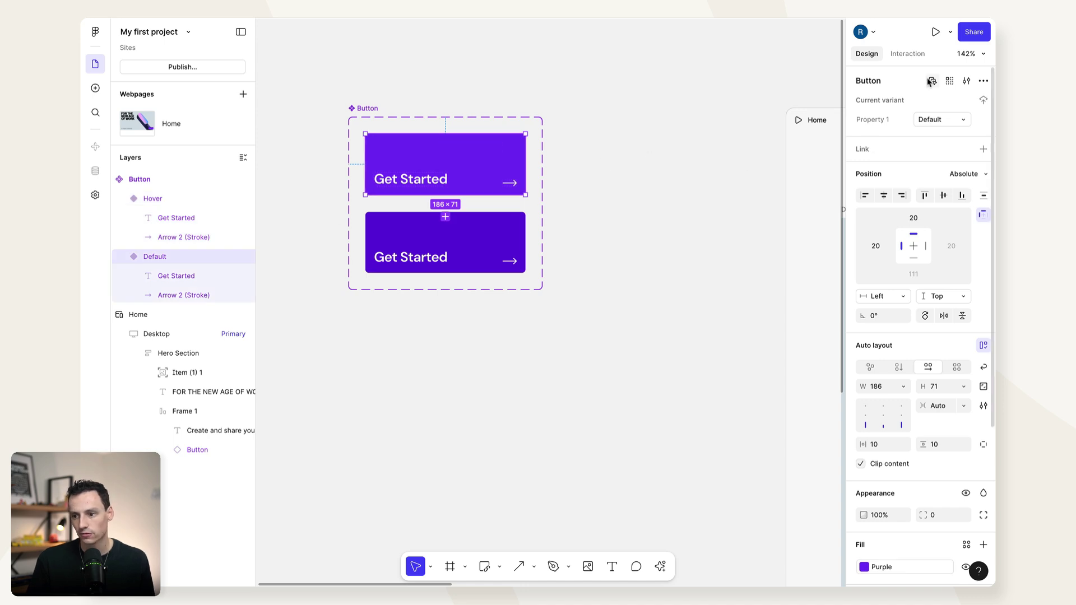
click(907, 54)
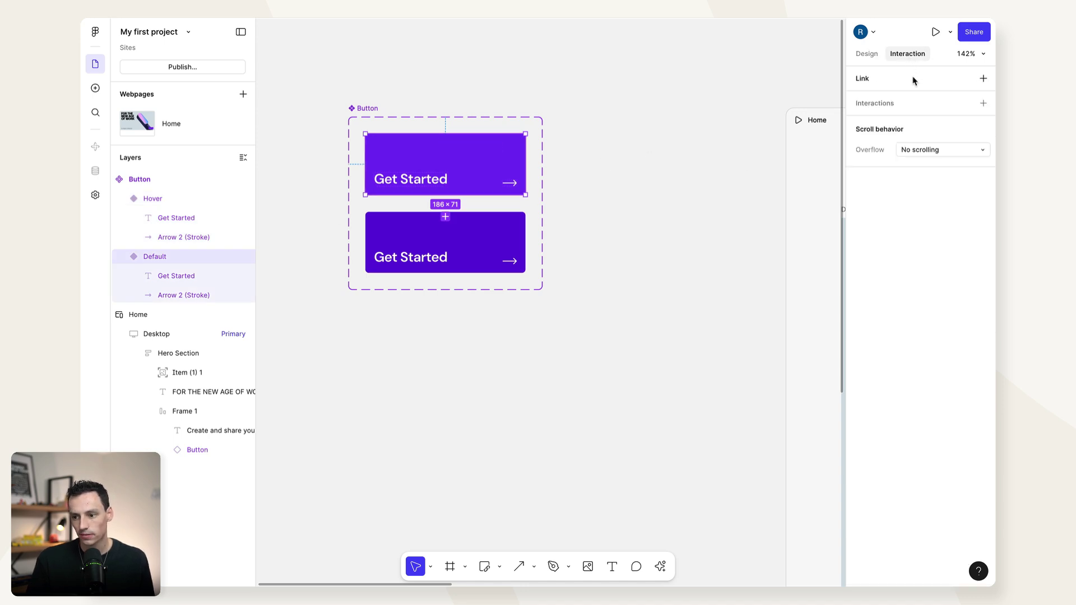
click(983, 103)
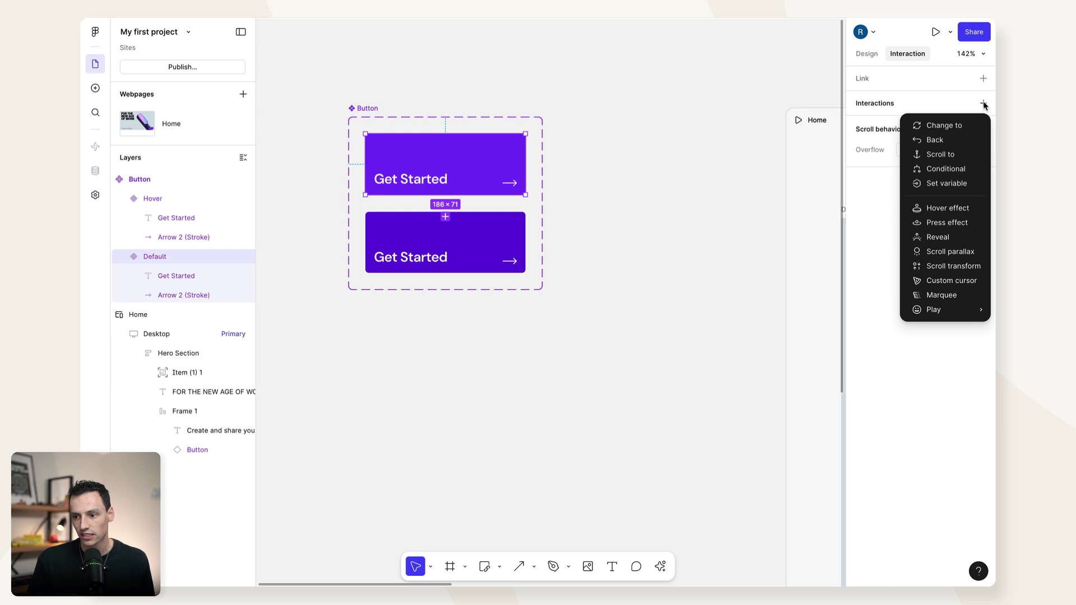
click(972, 126)
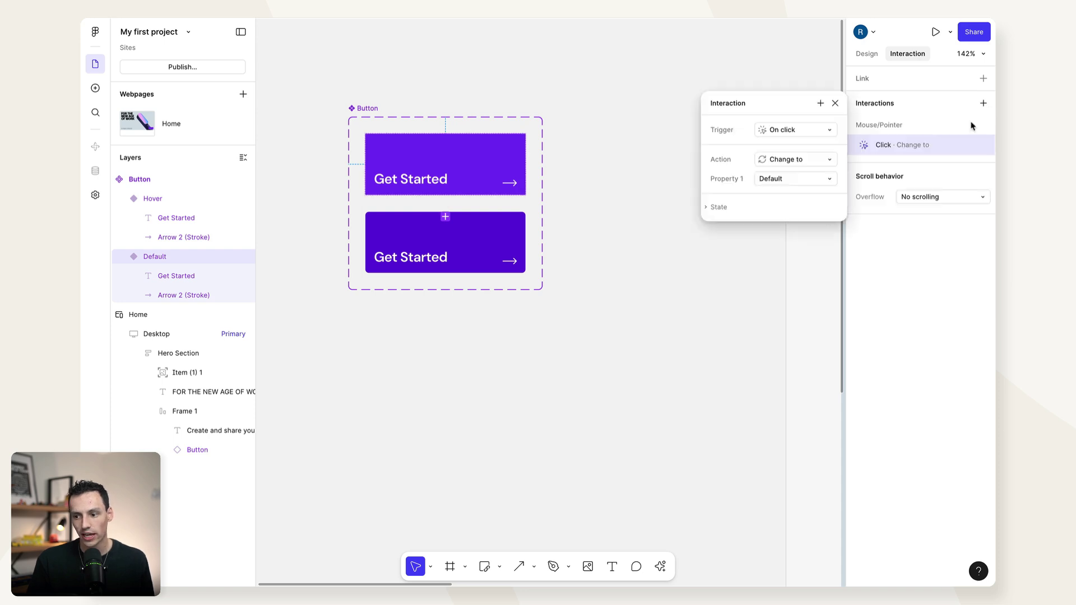
click(815, 130)
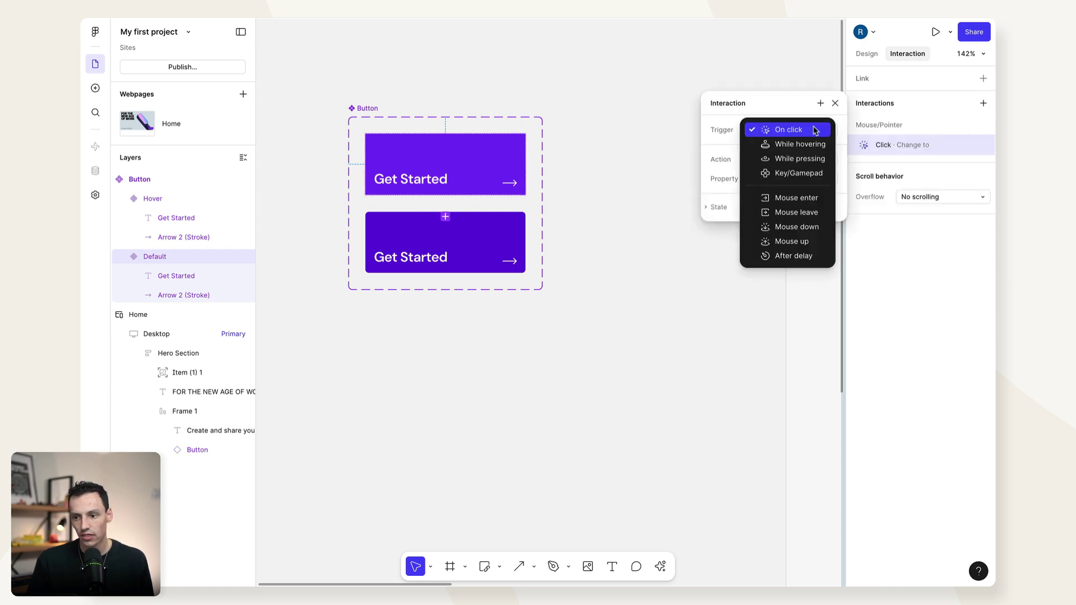
click(819, 144)
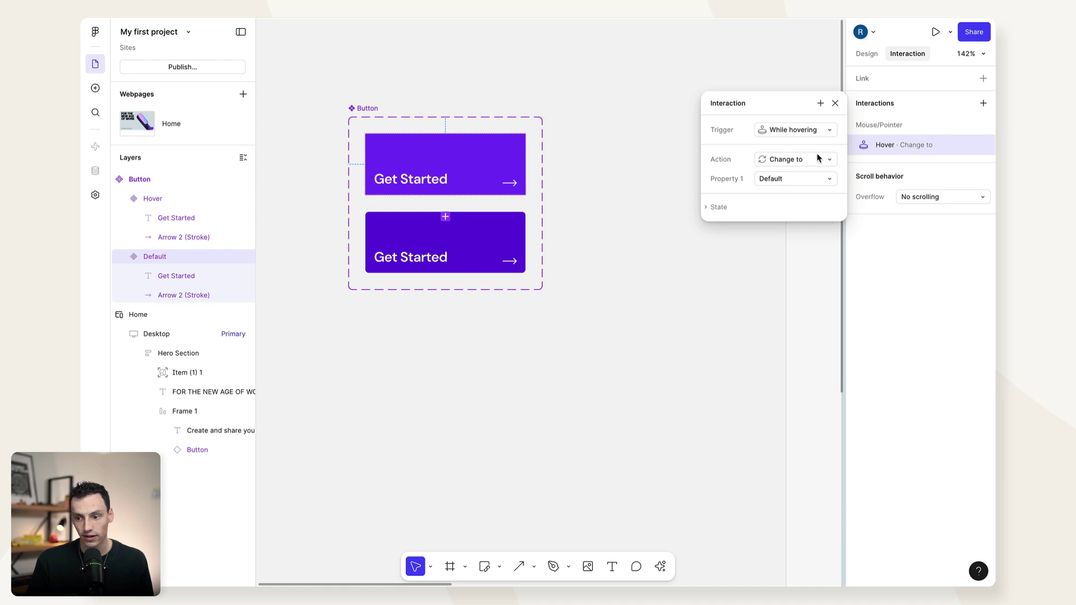
Make the interaction switch Property 1 to Hover and set its animation to Smart animate.
click(816, 179)
click(808, 194)
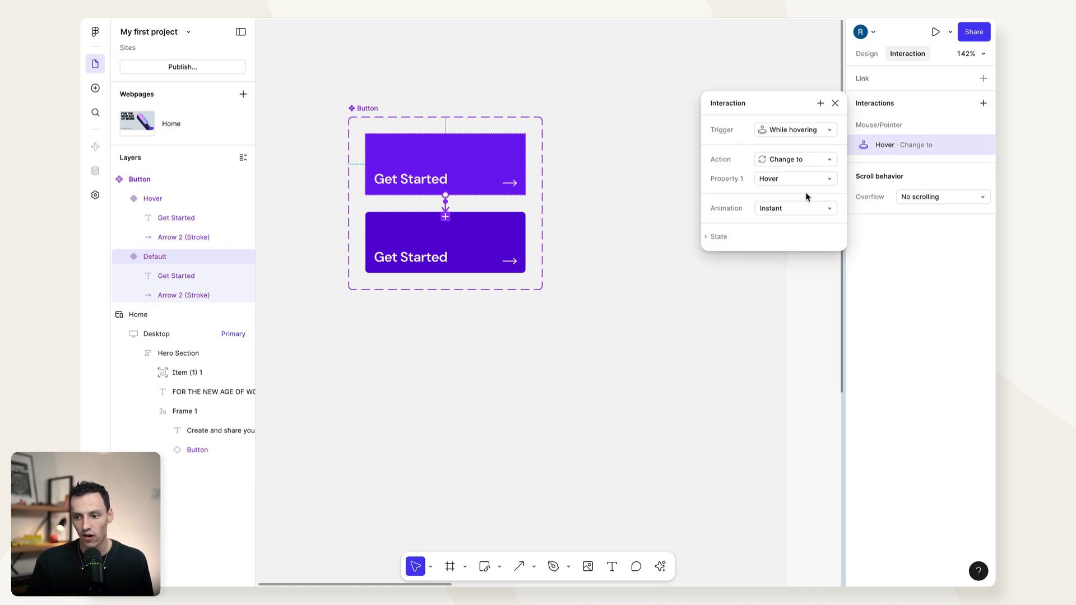
click(804, 210)
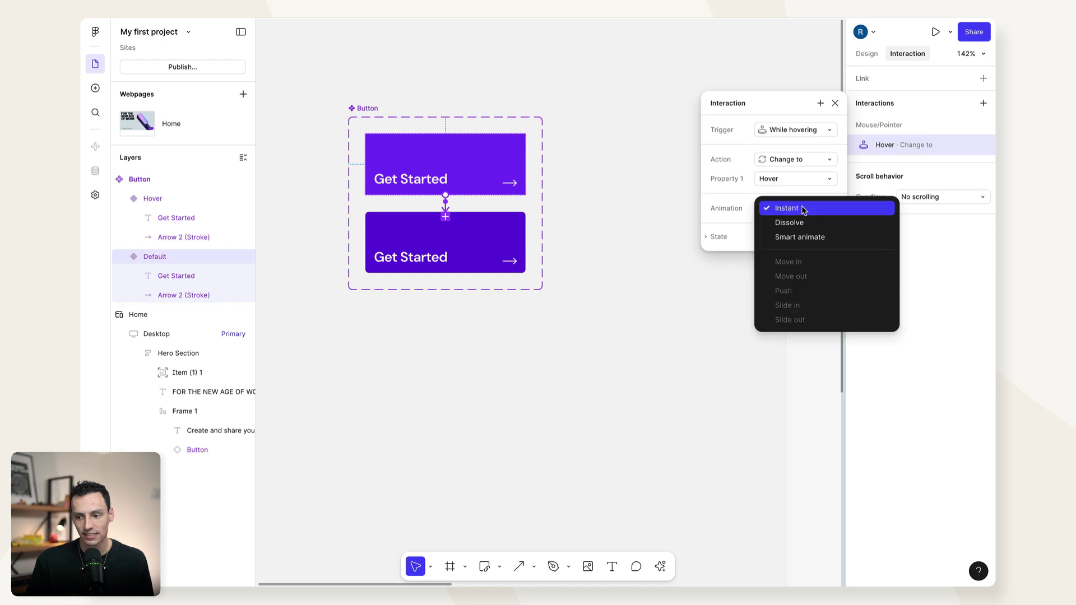
click(801, 238)
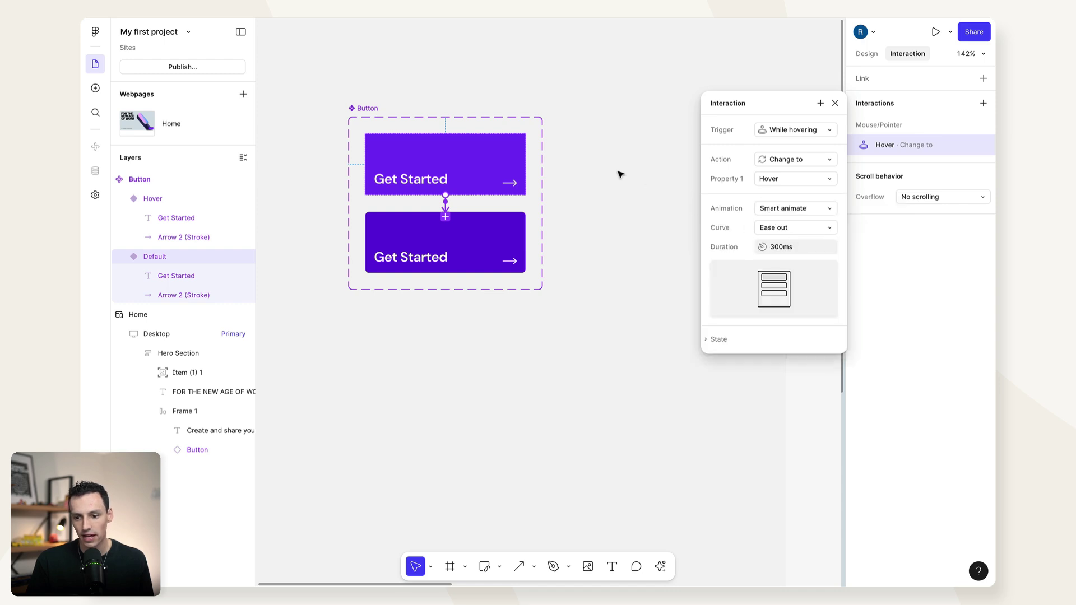
click(620, 174)
Open a preview of the Home page containing the Button instance.
scroll(655, 161, right, 5)
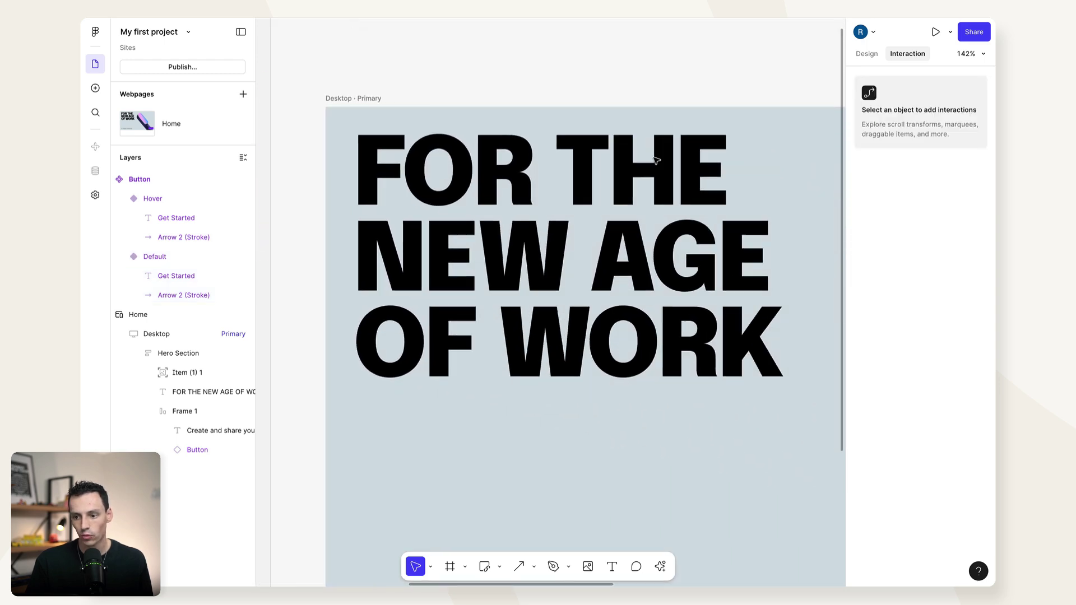
click(933, 33)
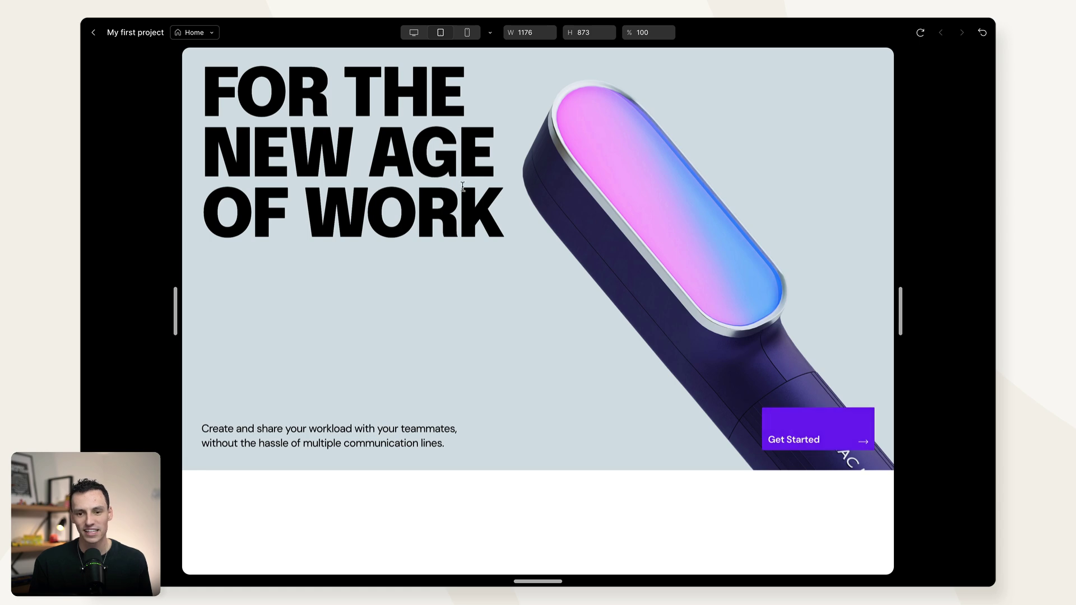
Close the preview and add a Reveal interaction to the hero heading with Page load as its trigger.
key(Escape)
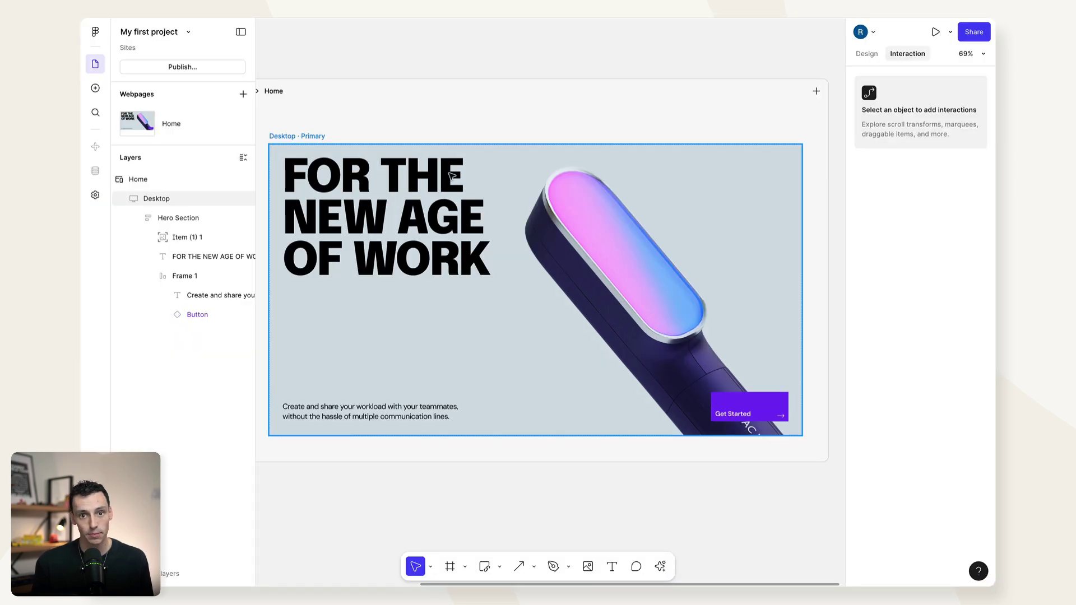
click(218, 257)
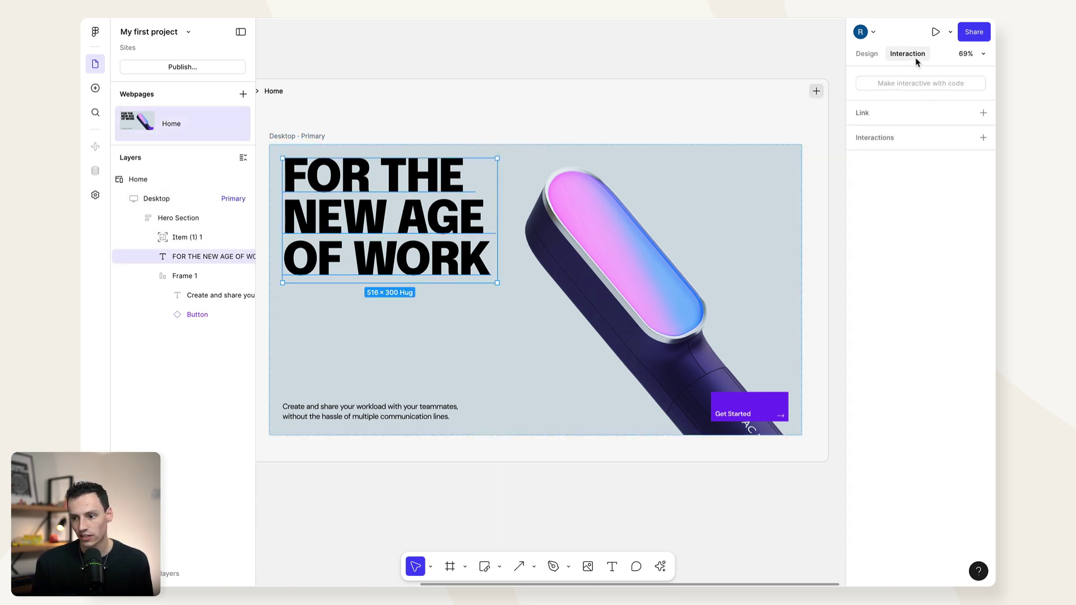
click(982, 138)
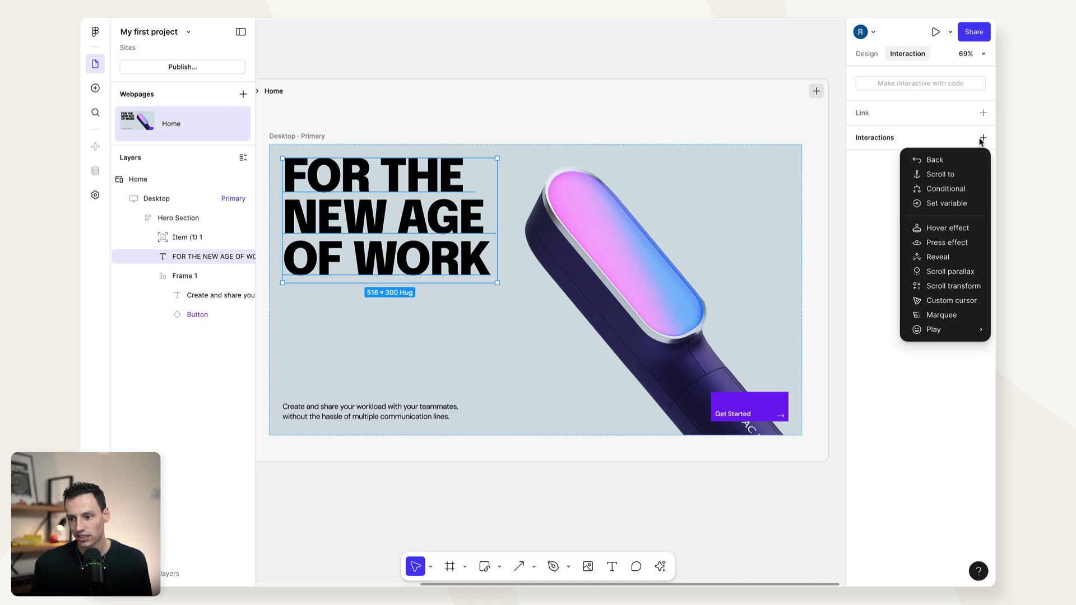
click(960, 257)
click(826, 208)
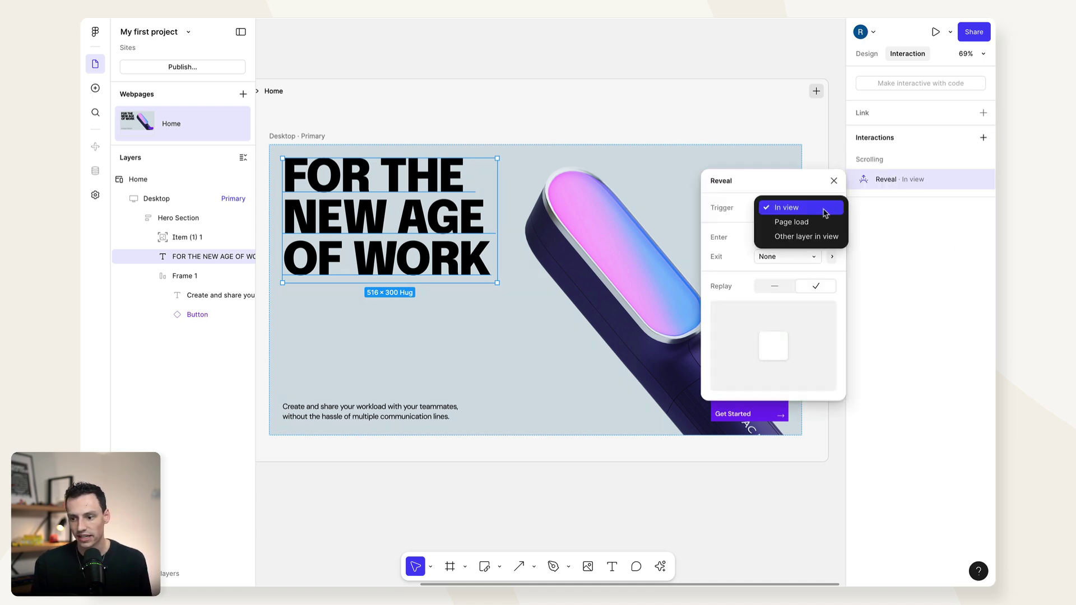
click(822, 224)
Set the heading's Reveal enter effect to Slide in bottom with a Y offset of 100.
click(792, 243)
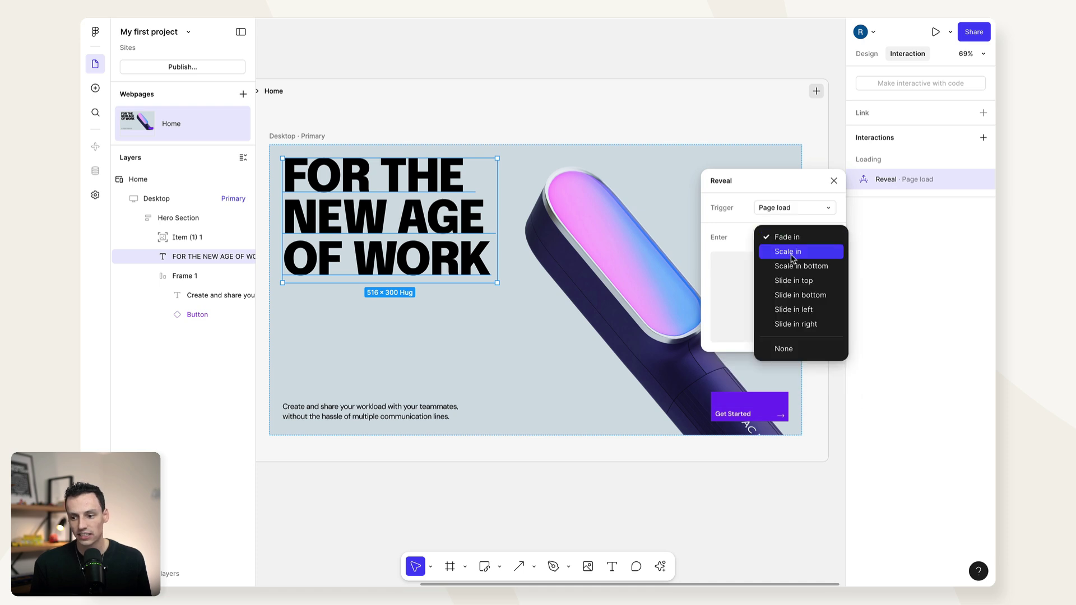
click(795, 294)
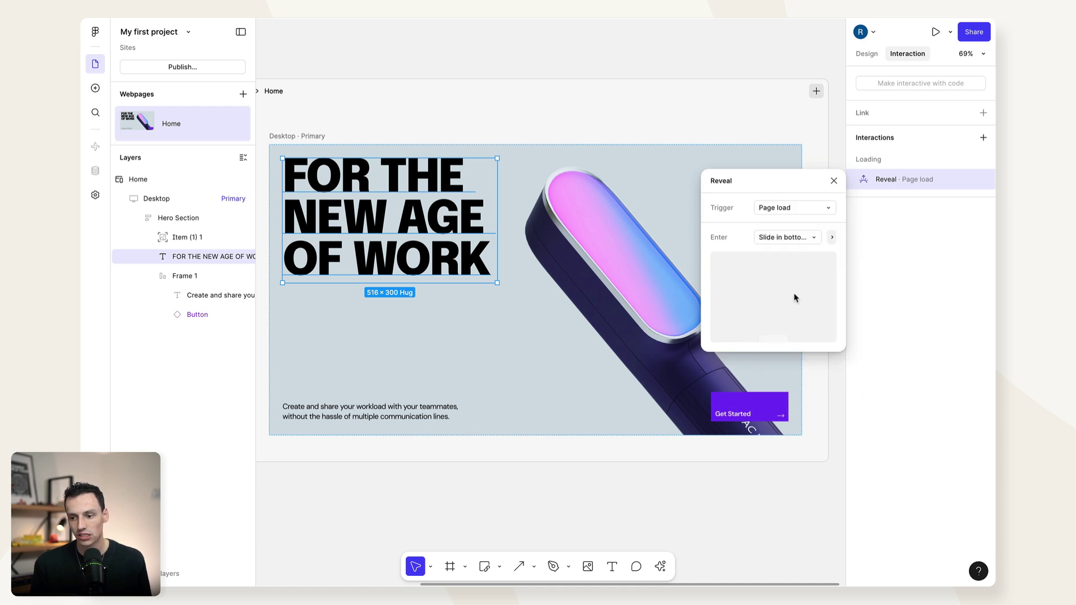
click(832, 237)
click(824, 246)
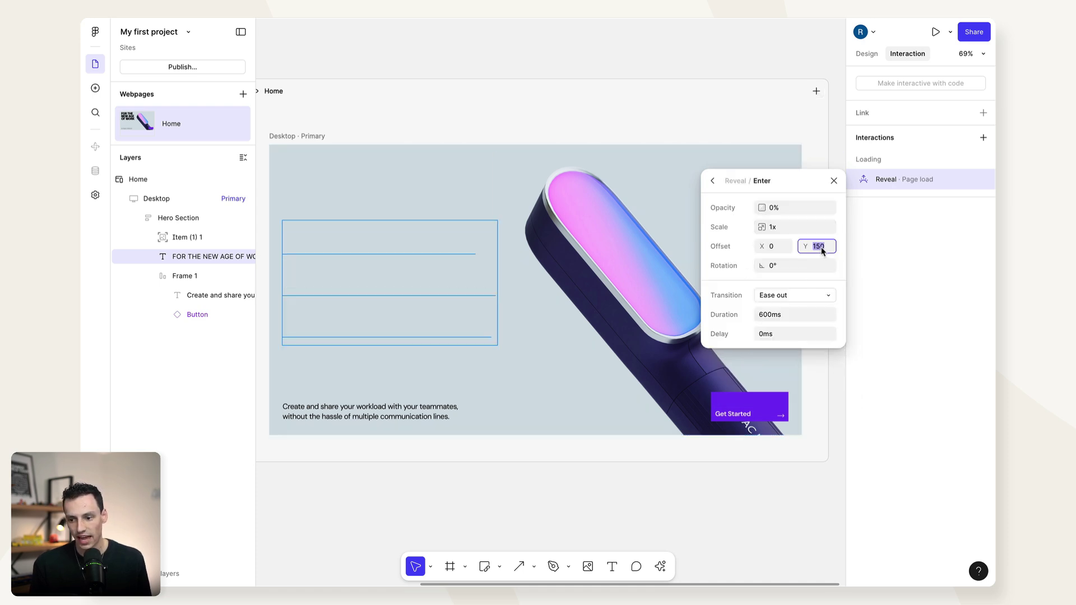
text(10)
key(Return)
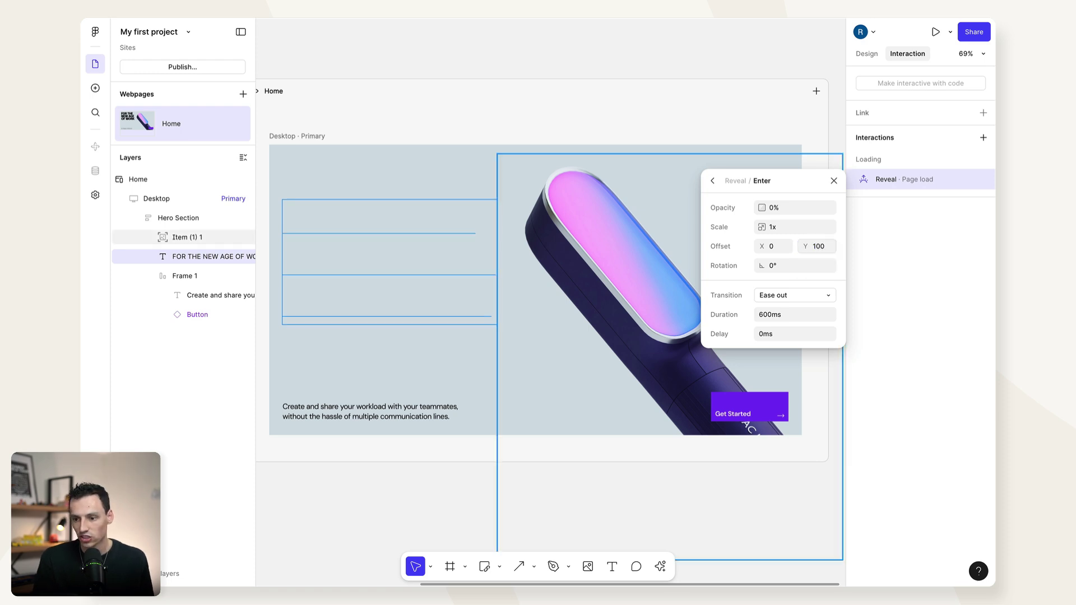
key(Escape)
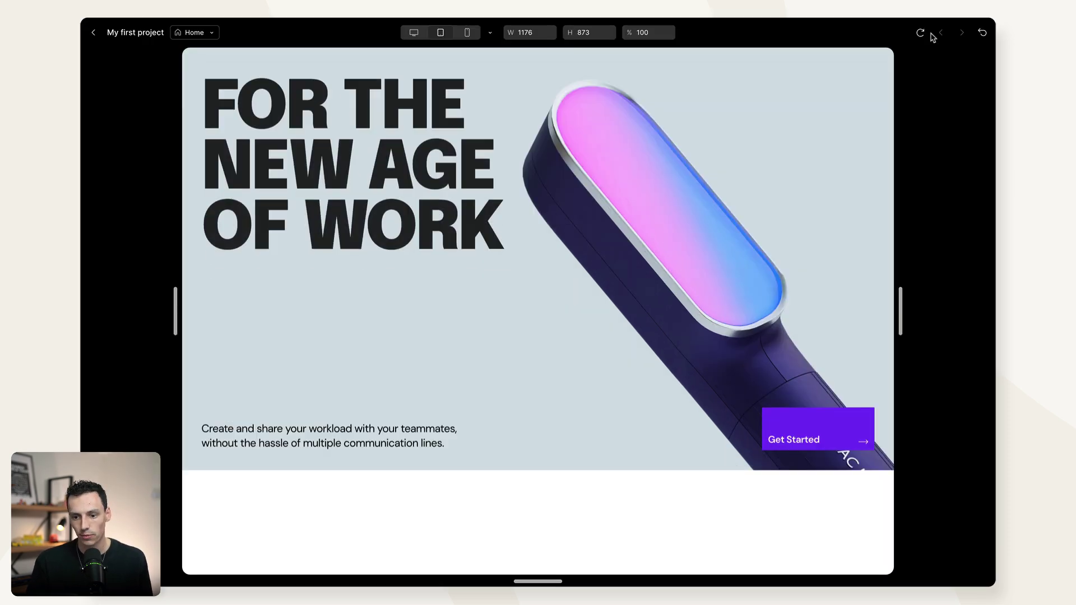
Preview the Home page and replay the heading's reveal animation several times.
click(935, 32)
click(920, 33)
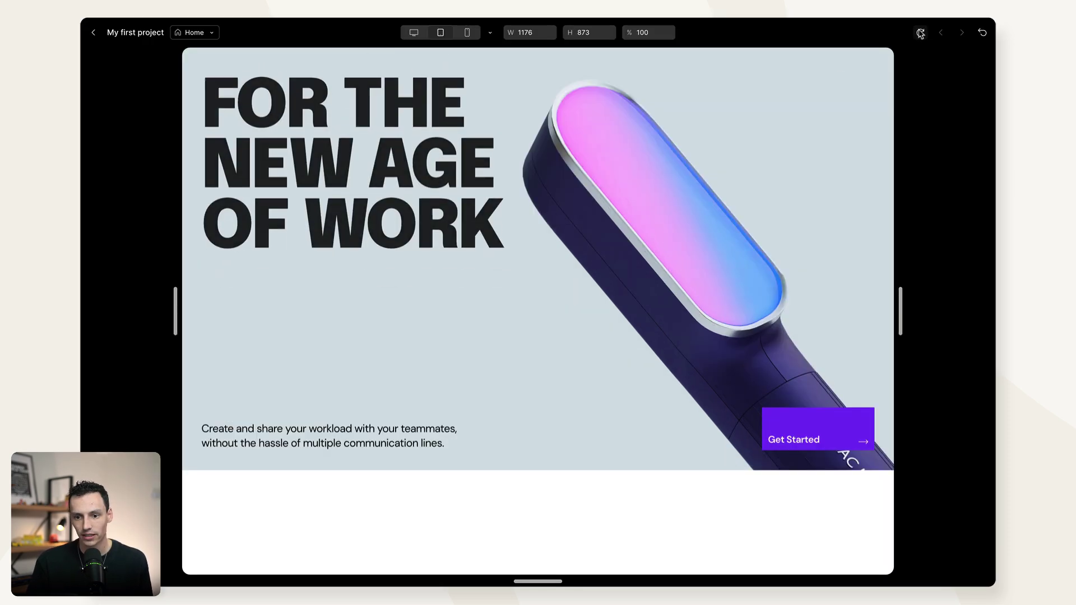
click(920, 33)
click(920, 32)
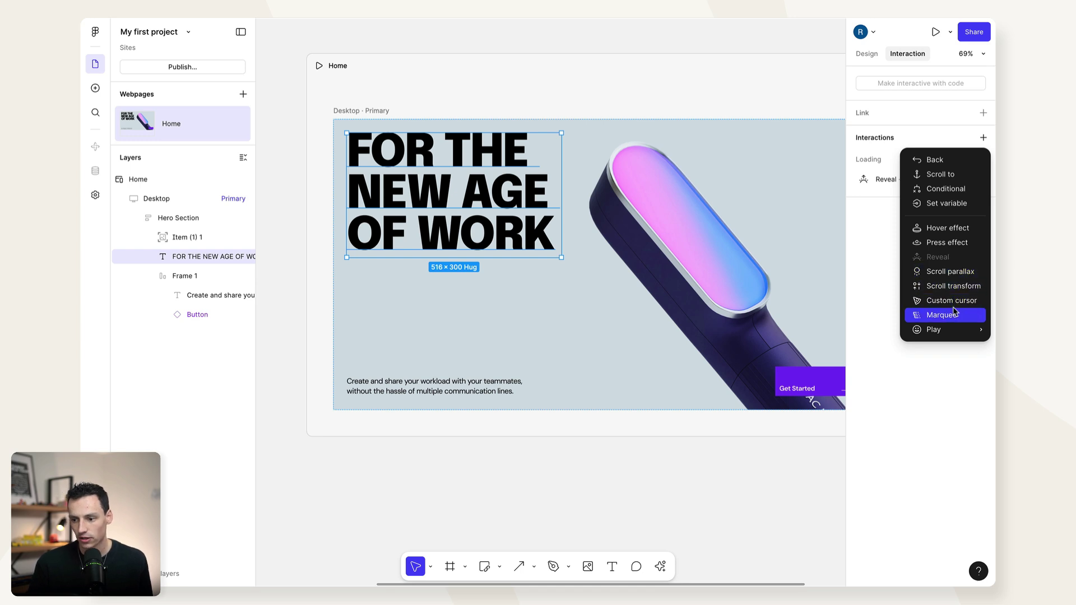
mouse_move(947, 329)
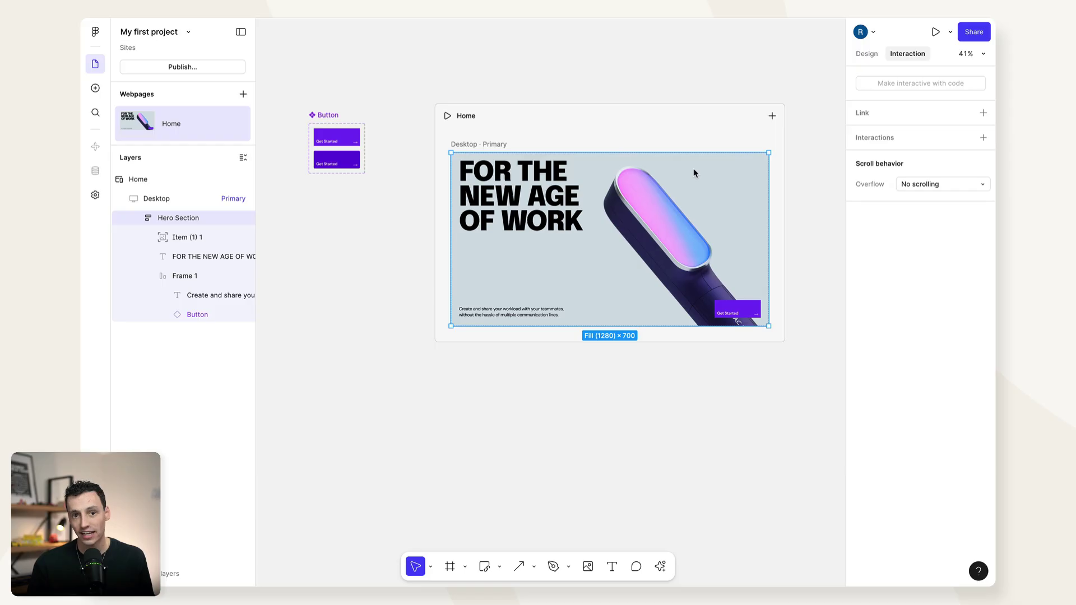
Add a Tablet breakpoint, 800 wide, to the Home page.
scroll(693, 173, up, 1)
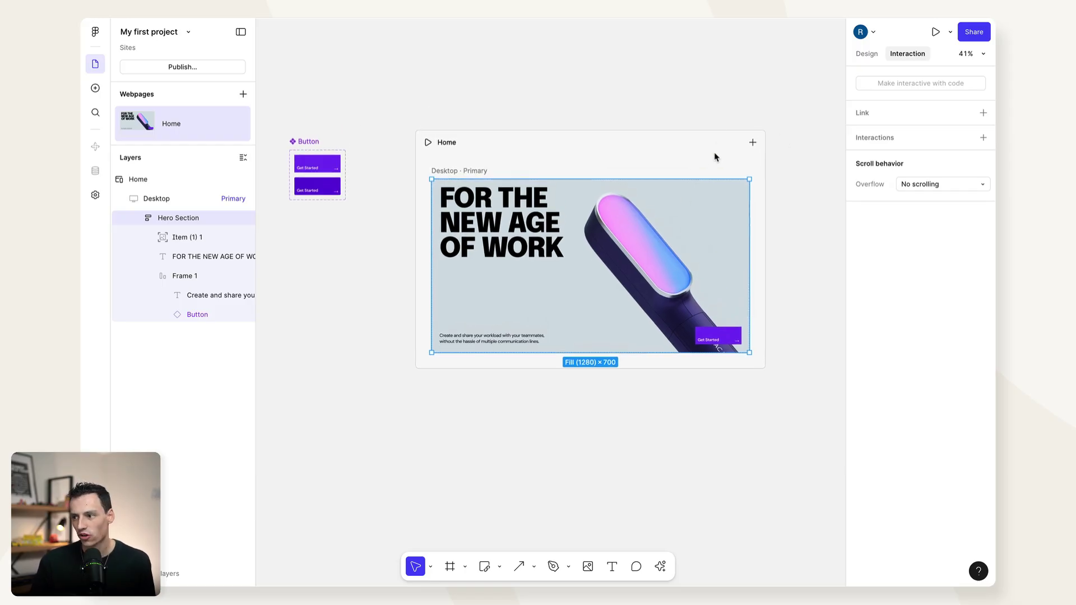
click(753, 144)
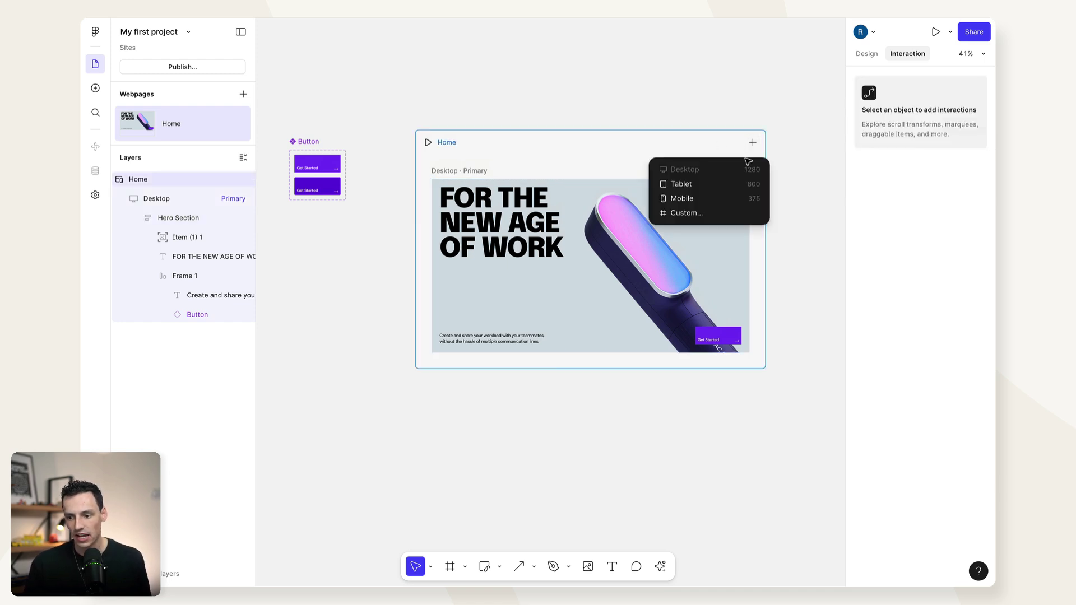
click(736, 184)
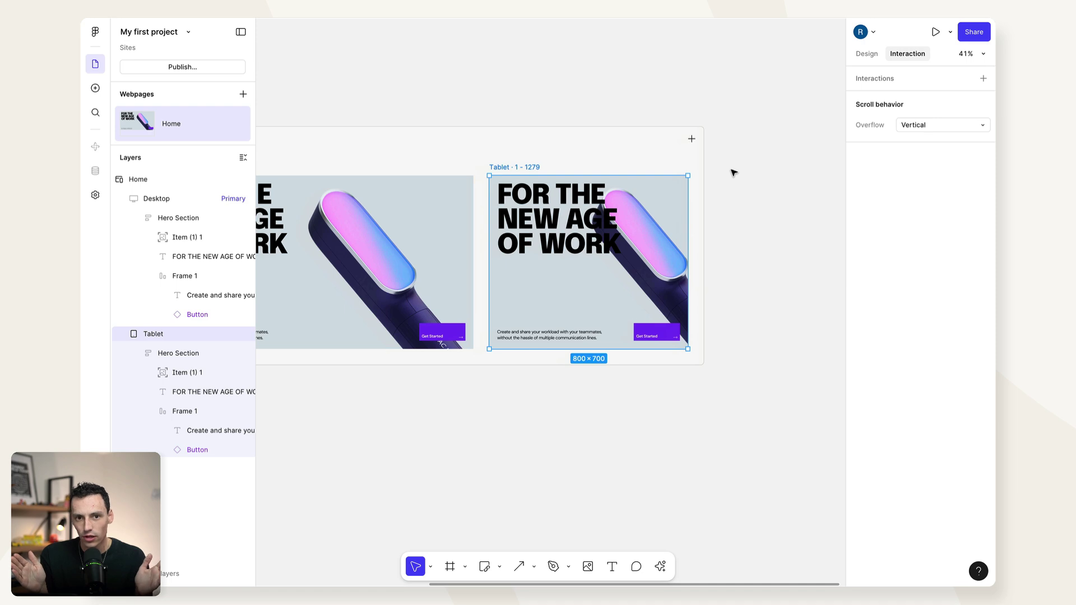
Shrink the product image in the Tablet breakpoint to about 514 × 606 and place it beside the heading.
double_click(652, 206)
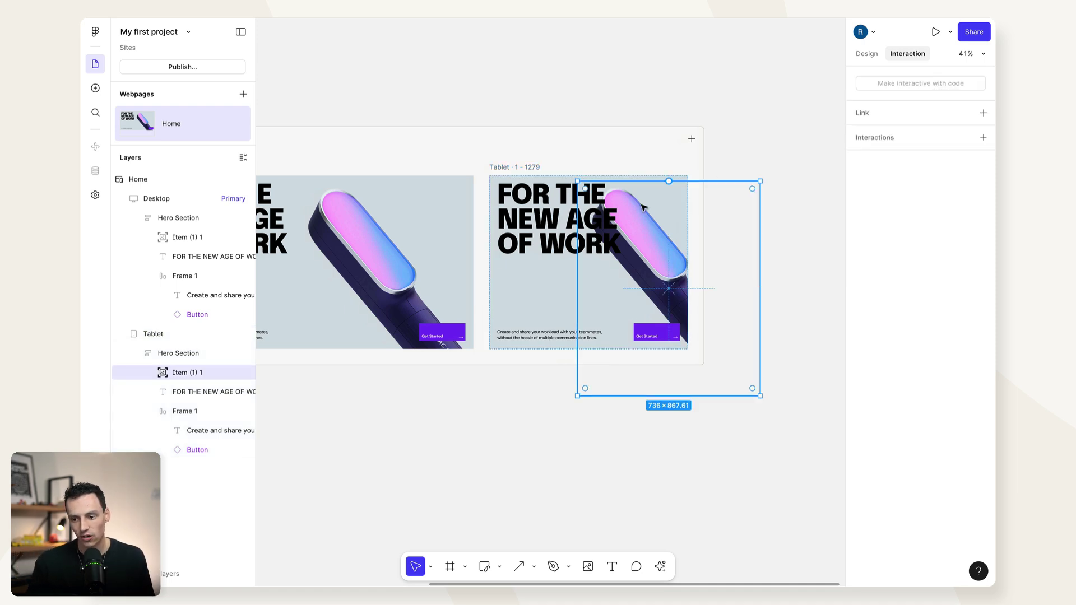
drag(643, 224, 648, 253)
drag(760, 331, 733, 331)
drag(666, 294, 678, 234)
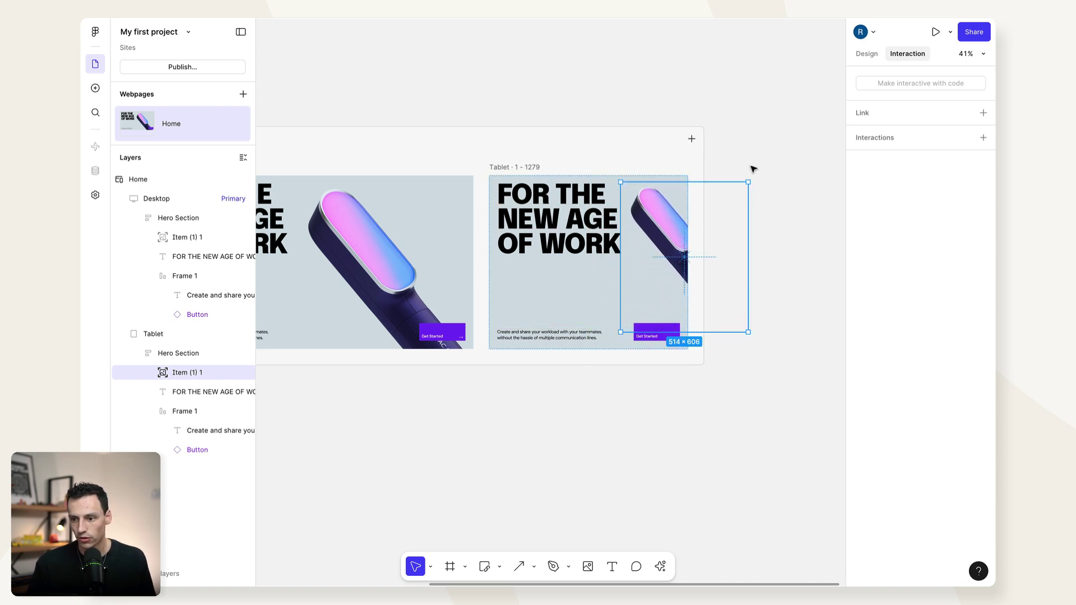
Return to the design settings and add a Mobile breakpoint, 375 wide, to the Home page.
click(867, 53)
click(731, 143)
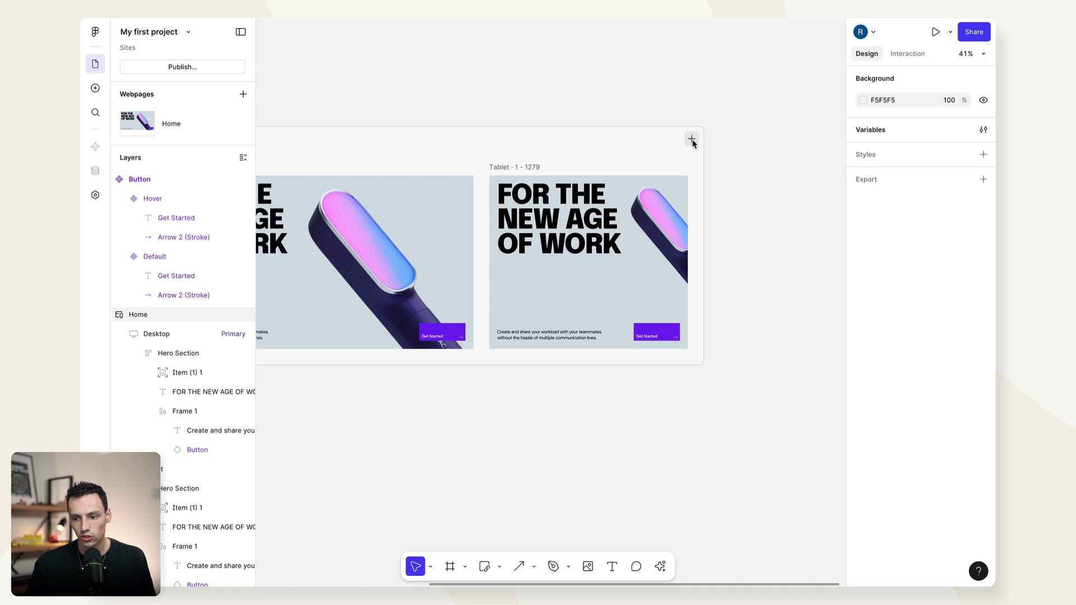
click(691, 138)
click(662, 196)
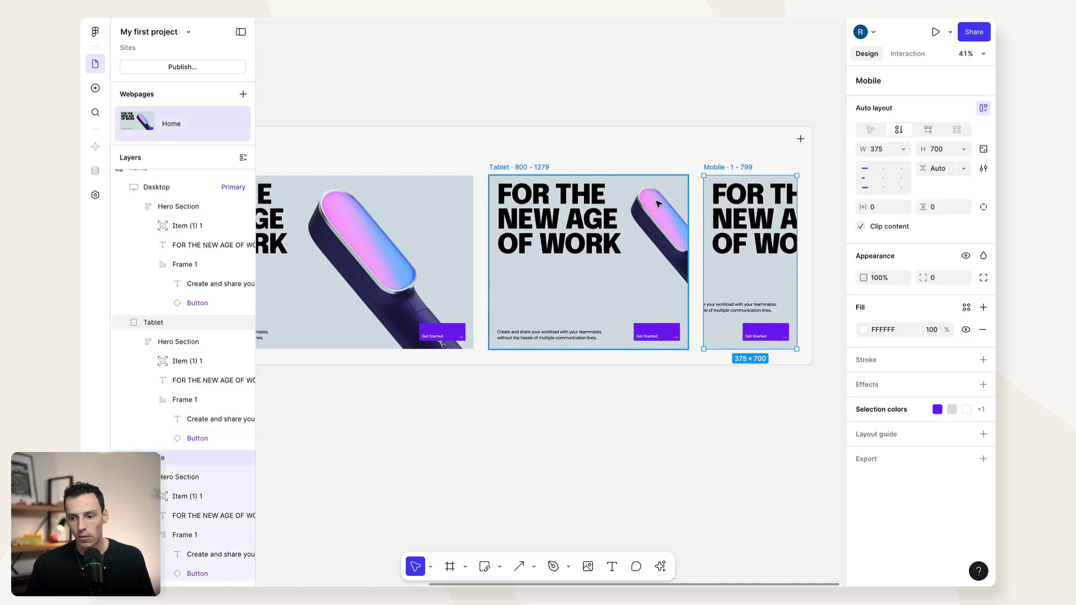
Set the Mobile heading's font size and line height to 40.
scroll(680, 207, right, 5)
double_click(583, 218)
click(929, 368)
text(40)
key(Return)
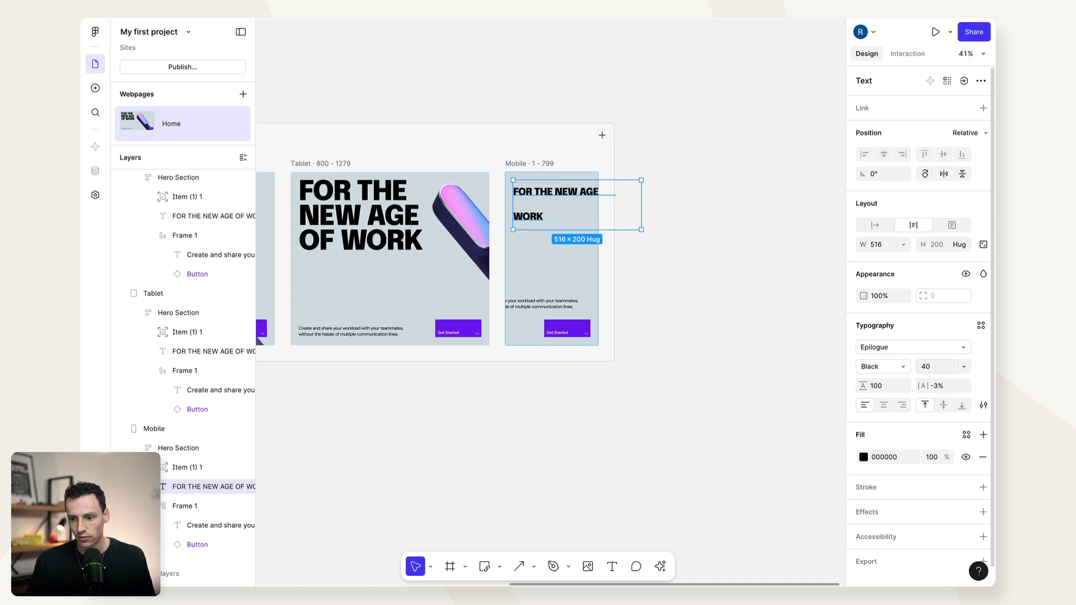
click(888, 387)
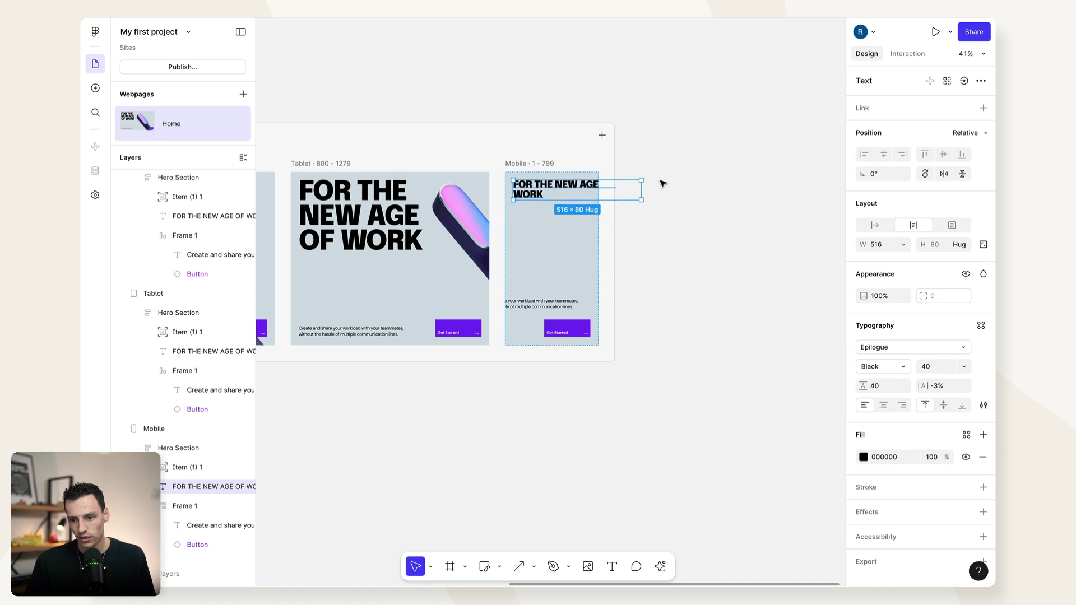
text(40)
key(Return)
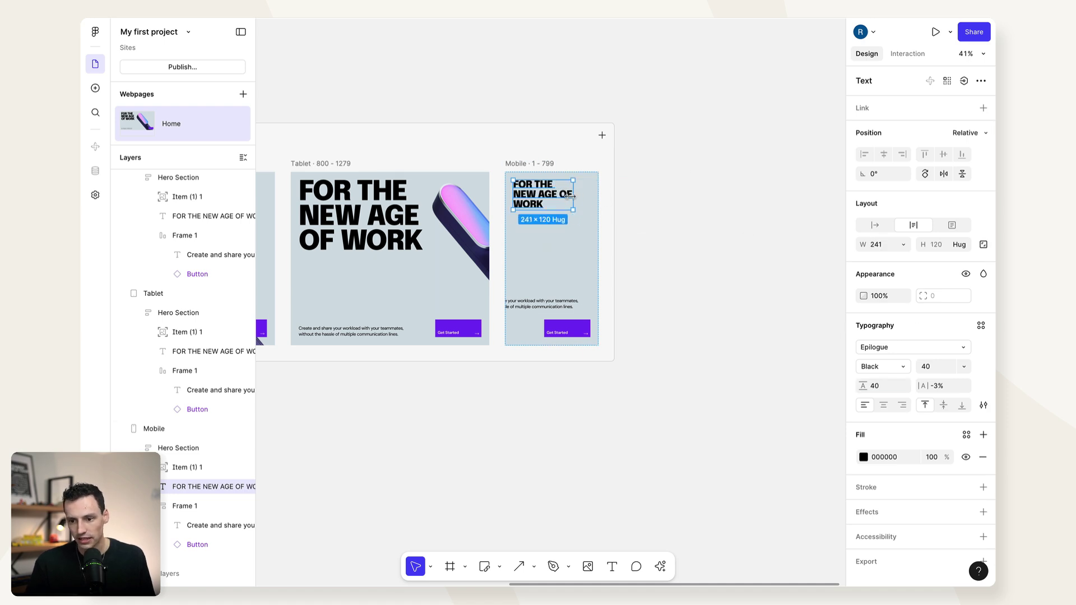
Set the Mobile heading's font size and line height to 68 and its width to Fill container.
click(947, 368)
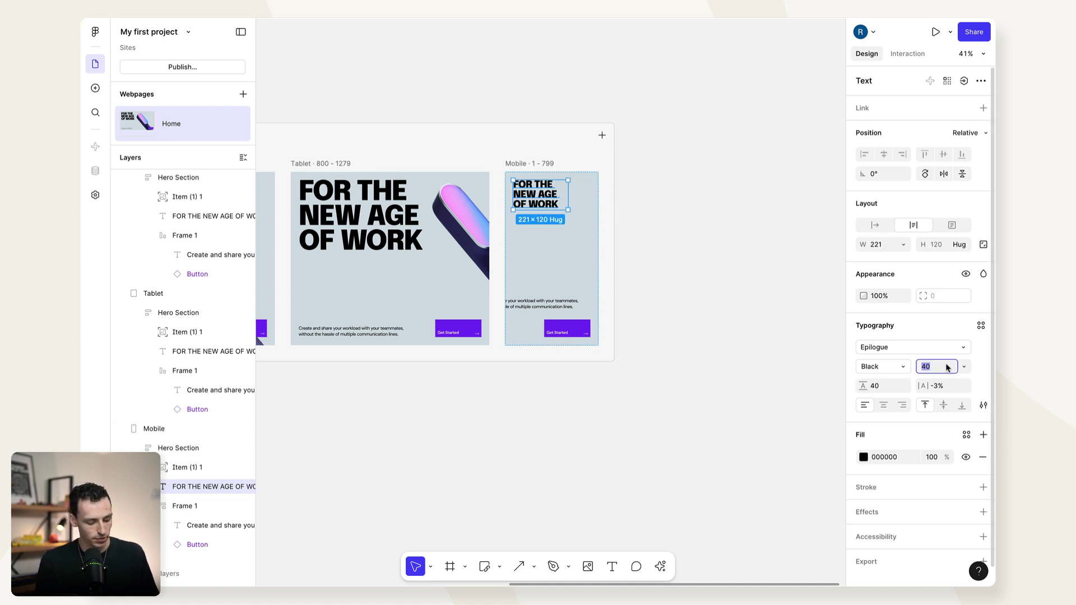
text(68)
key(Return)
click(901, 247)
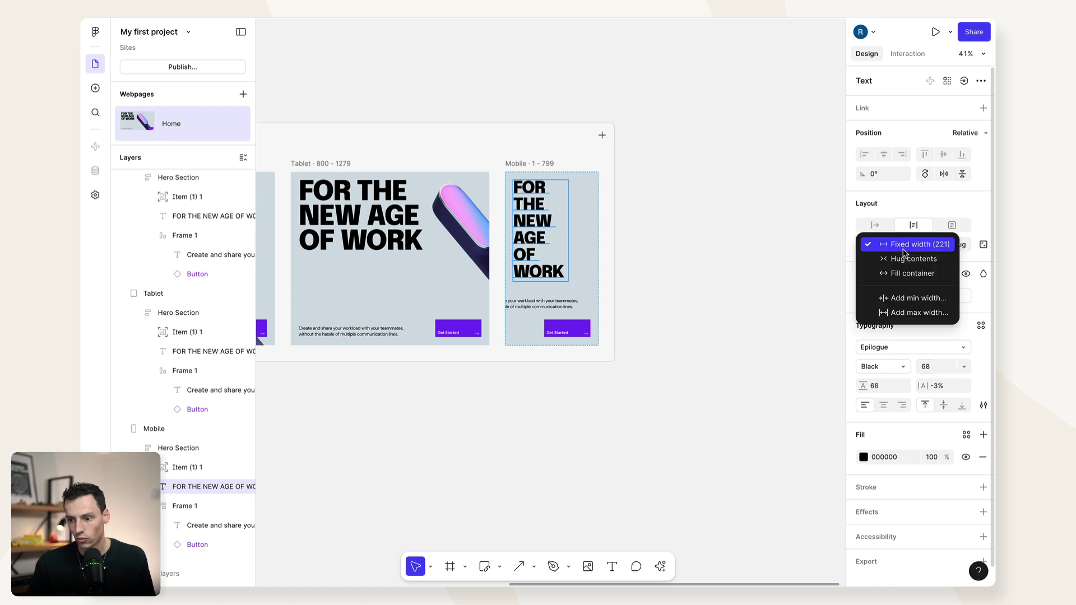
click(912, 272)
Align the contents of Mobile's Frame 1 to the top left and set its description text's width to Fill container.
key(Tab)
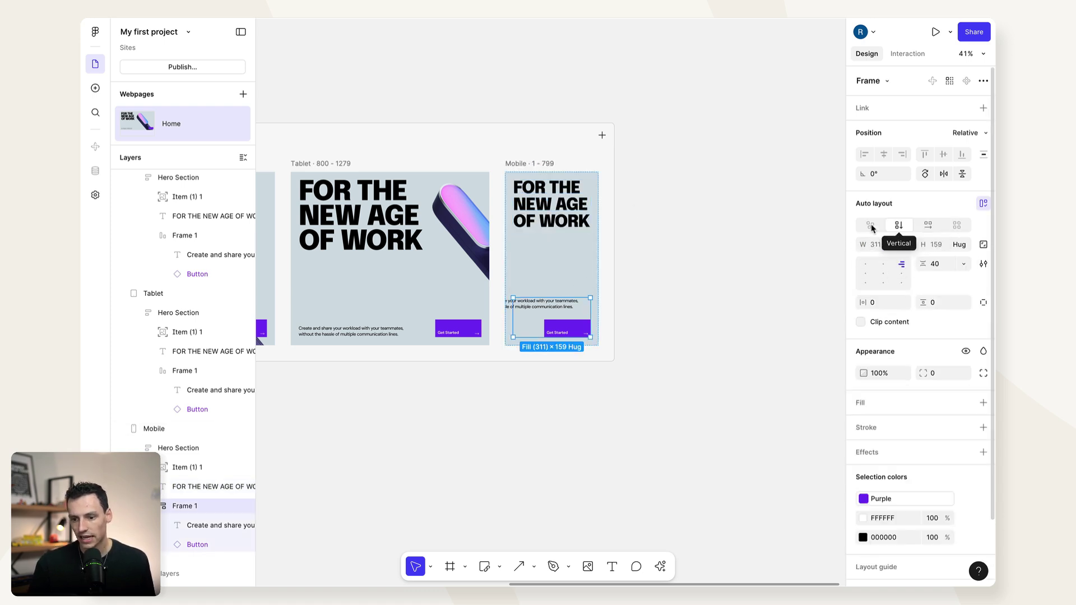
click(865, 263)
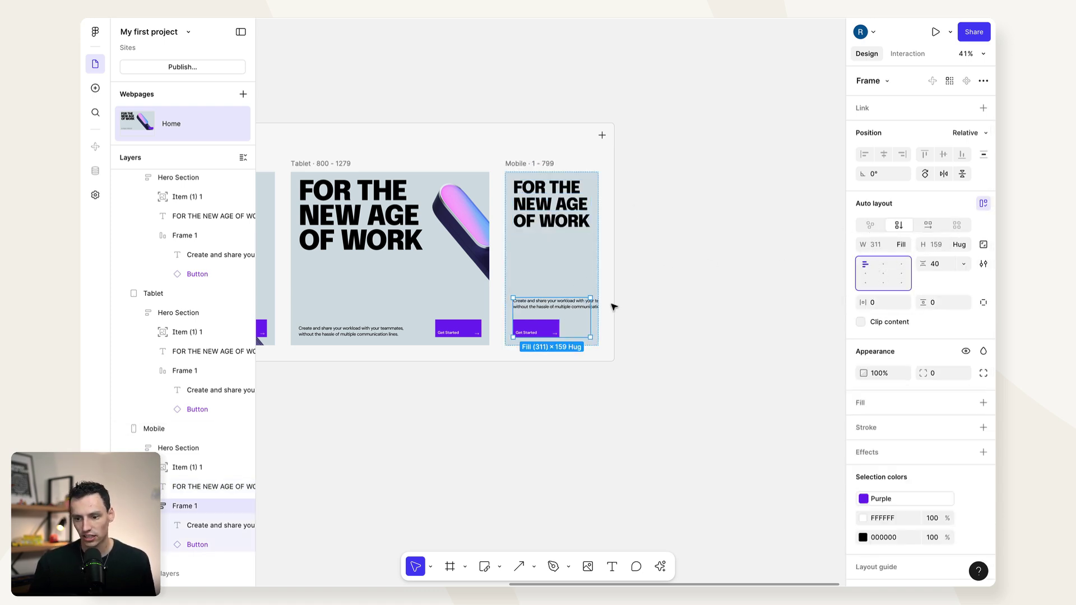
click(563, 306)
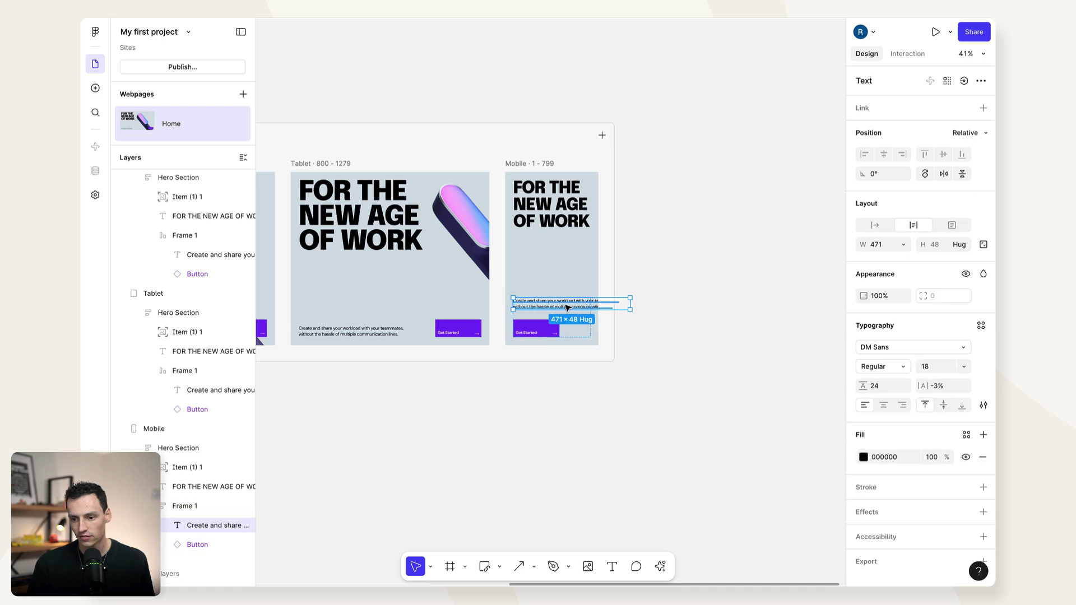
click(901, 246)
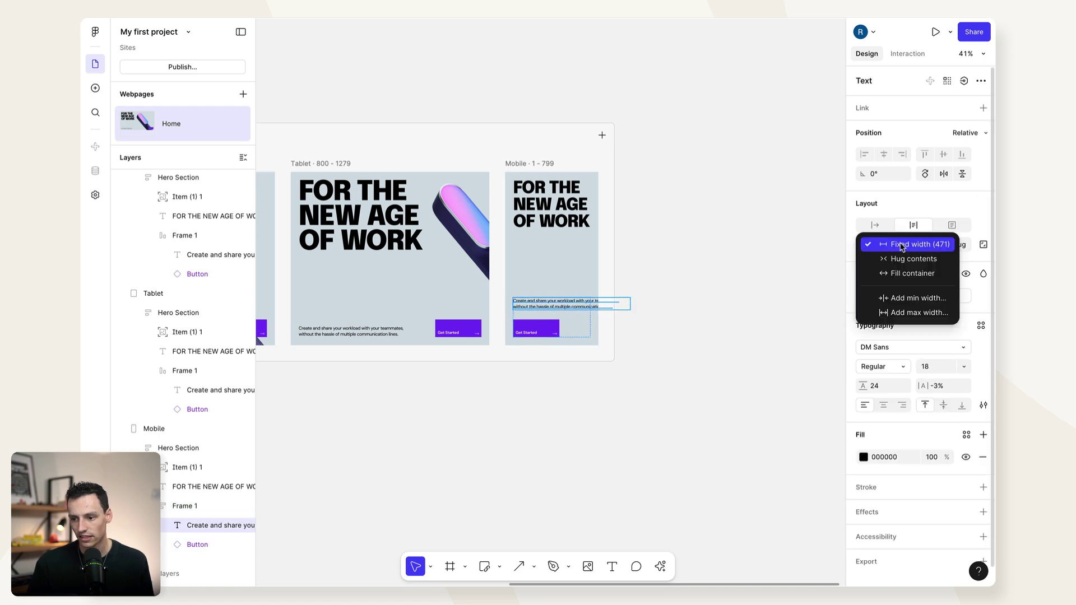
click(916, 273)
click(637, 272)
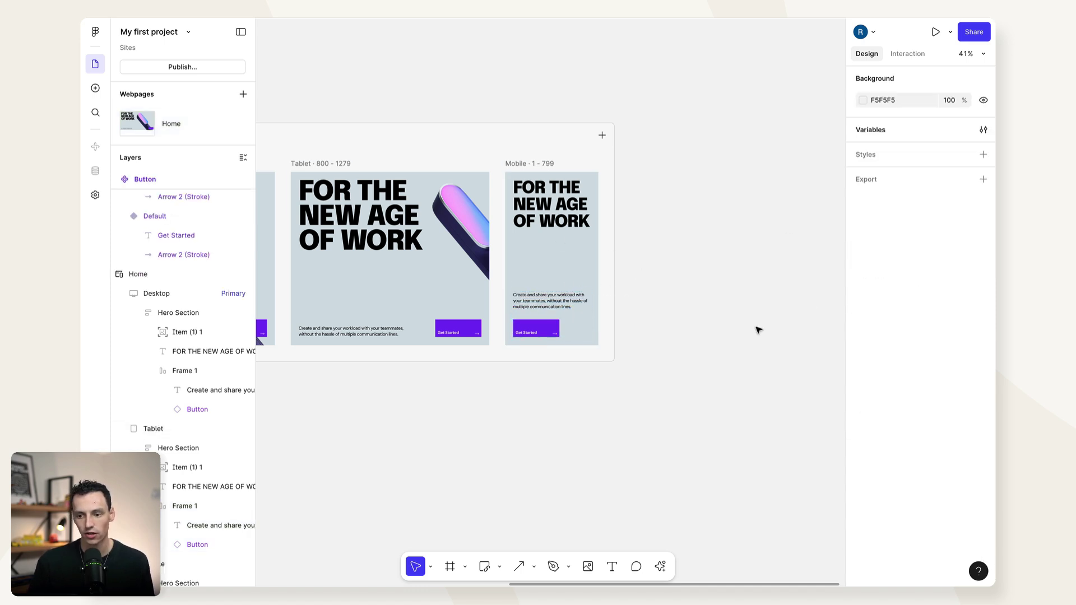
Reposition the product image in the Mobile breakpoint between the heading and the description, running off the right edge.
click(649, 228)
click(648, 229)
drag(649, 229, 587, 275)
Extend the Mobile Hero Section to a height of about 797.
click(178, 448)
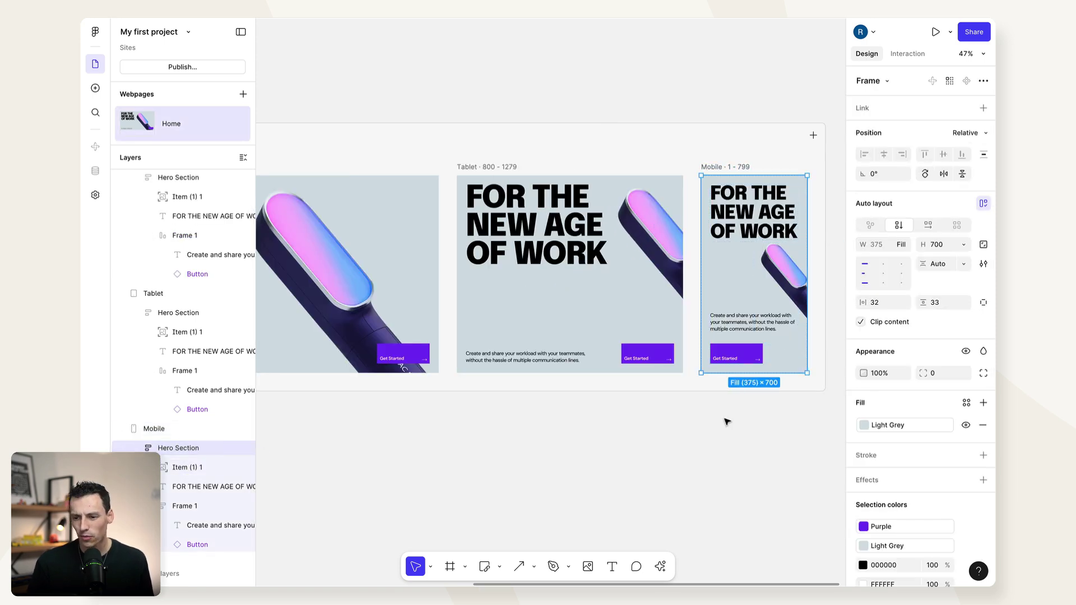
scroll(790, 347, up, 1)
drag(771, 378, 771, 406)
scroll(772, 404, up, 3)
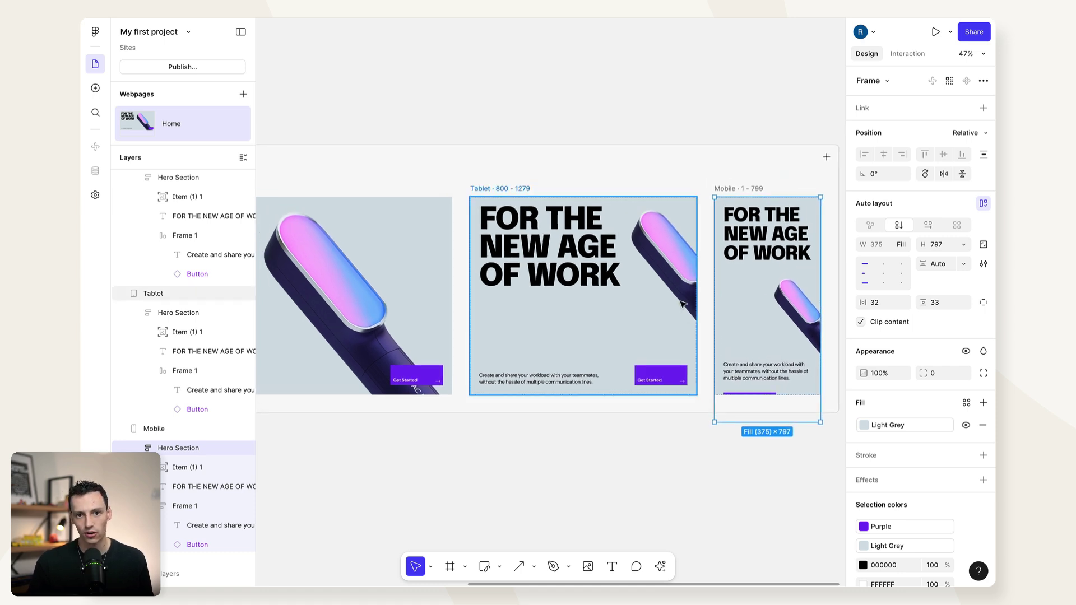
Set the Mobile breakpoint's height to Hug contents.
click(160, 429)
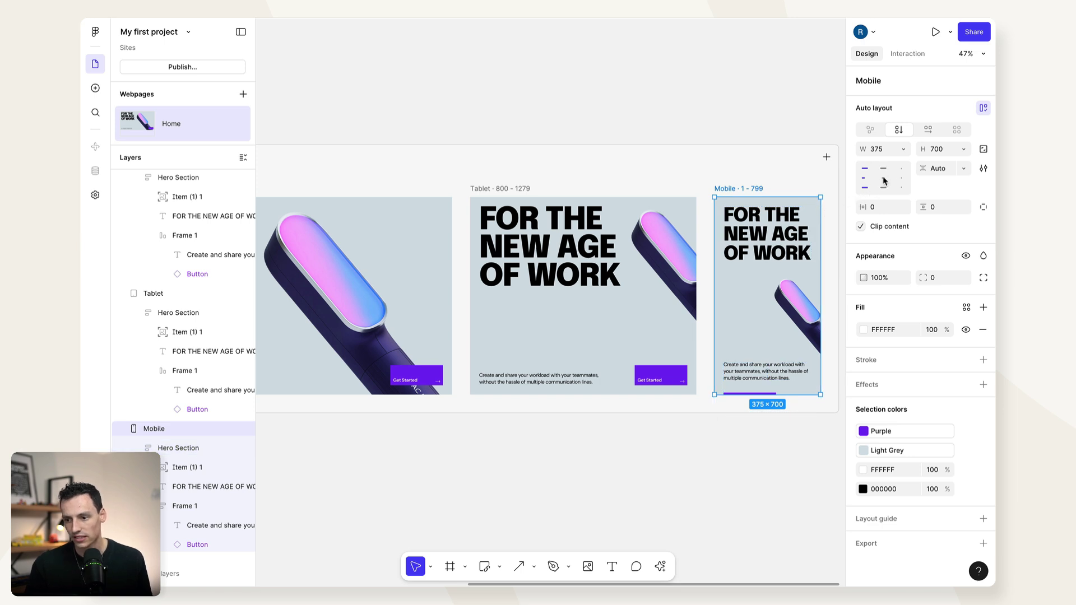
click(963, 150)
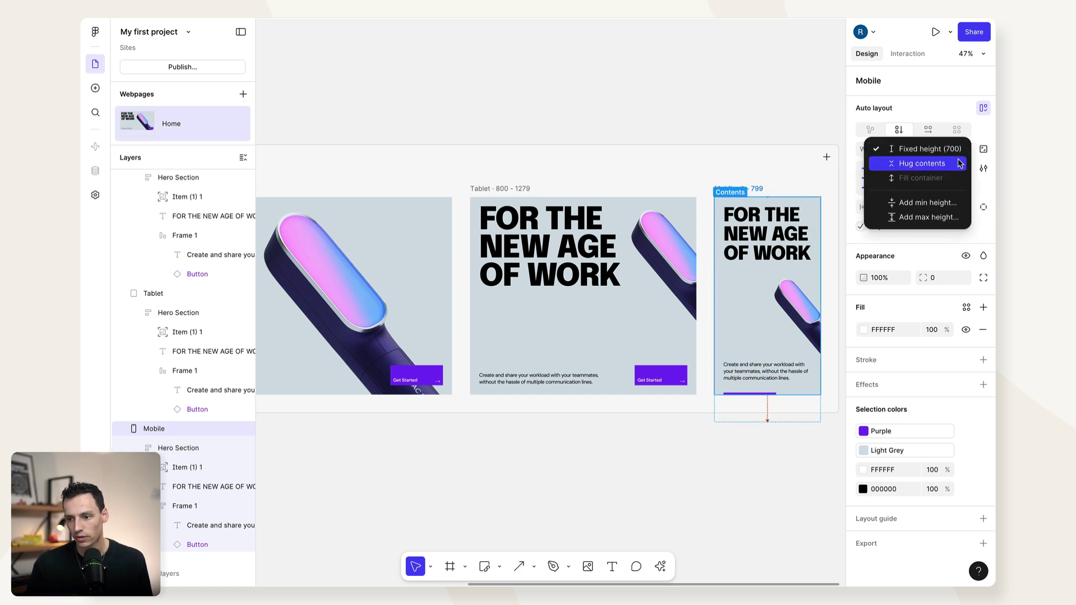
click(958, 163)
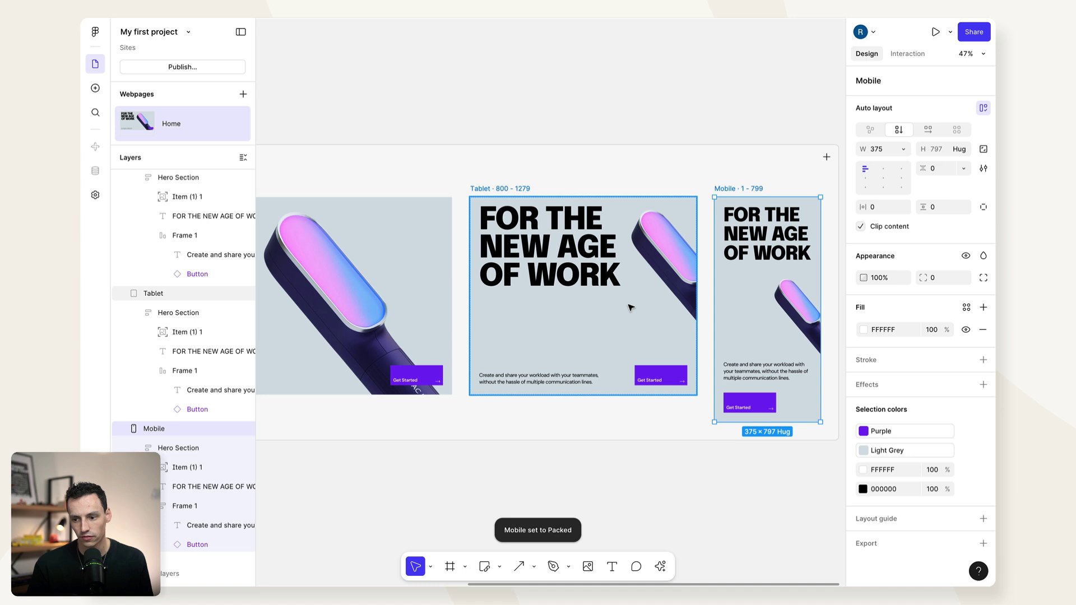
Preview the Home page and narrow the preview from desktop width to check its Tablet and Mobile layouts.
scroll(630, 308, left, 5)
click(389, 189)
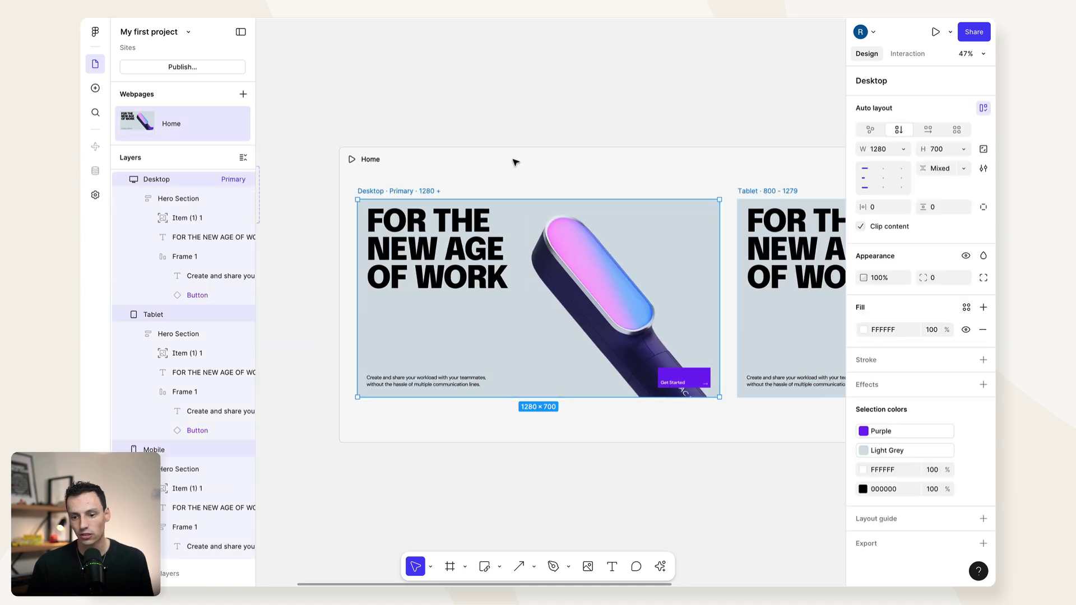
click(935, 31)
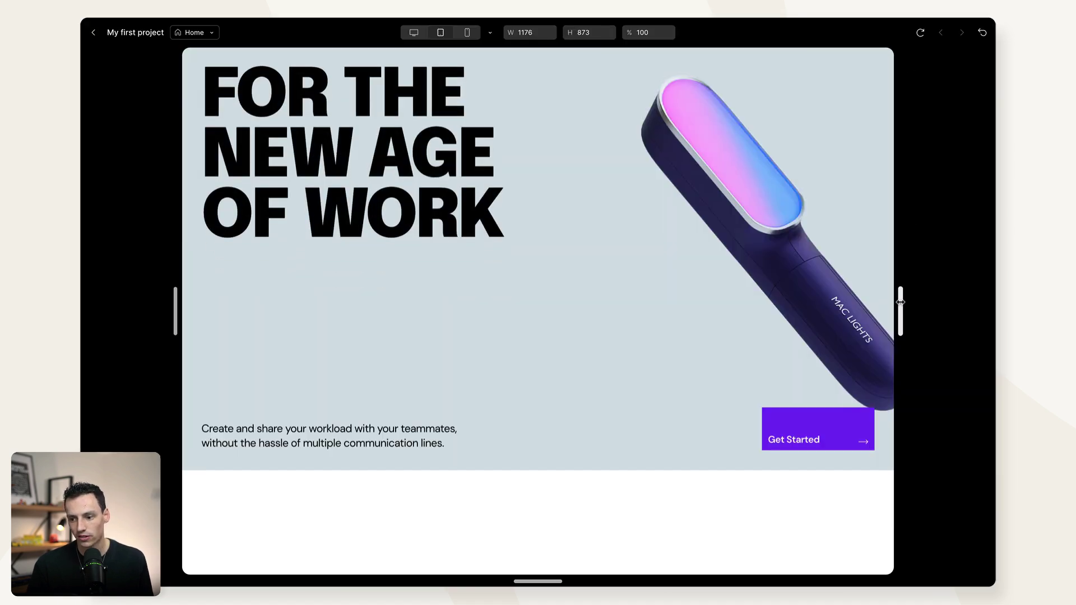
drag(900, 303, 735, 291)
mouse_move(654, 292)
mouse_down()
mouse_move(782, 291)
mouse_move(670, 291)
mouse_up()
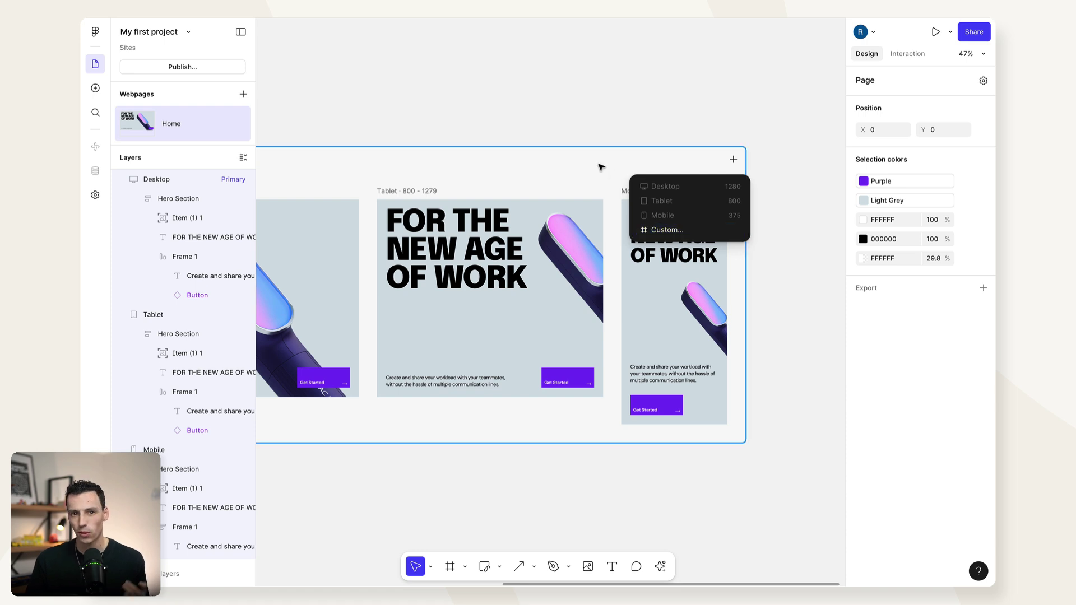
Set the site title to "My first project" in the general site settings.
click(513, 129)
scroll(512, 127, left, 10)
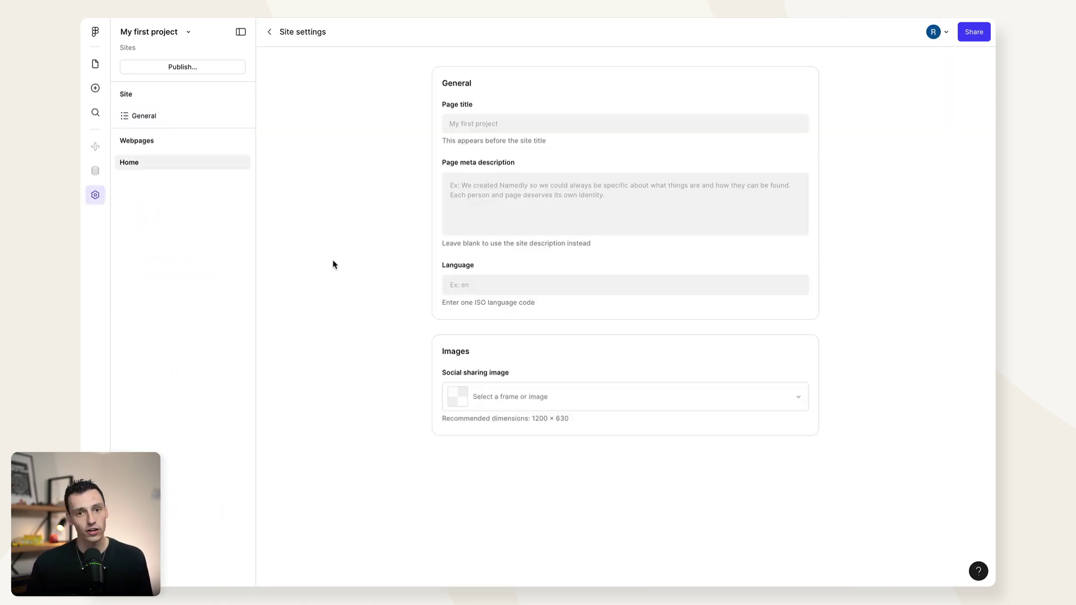
click(179, 117)
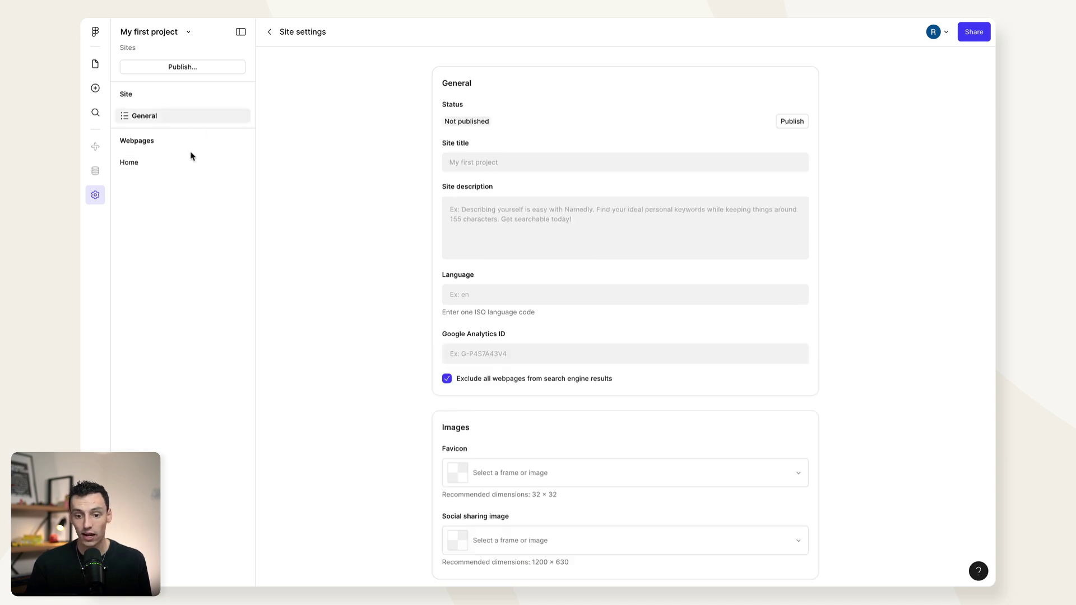
click(168, 164)
click(216, 118)
click(529, 155)
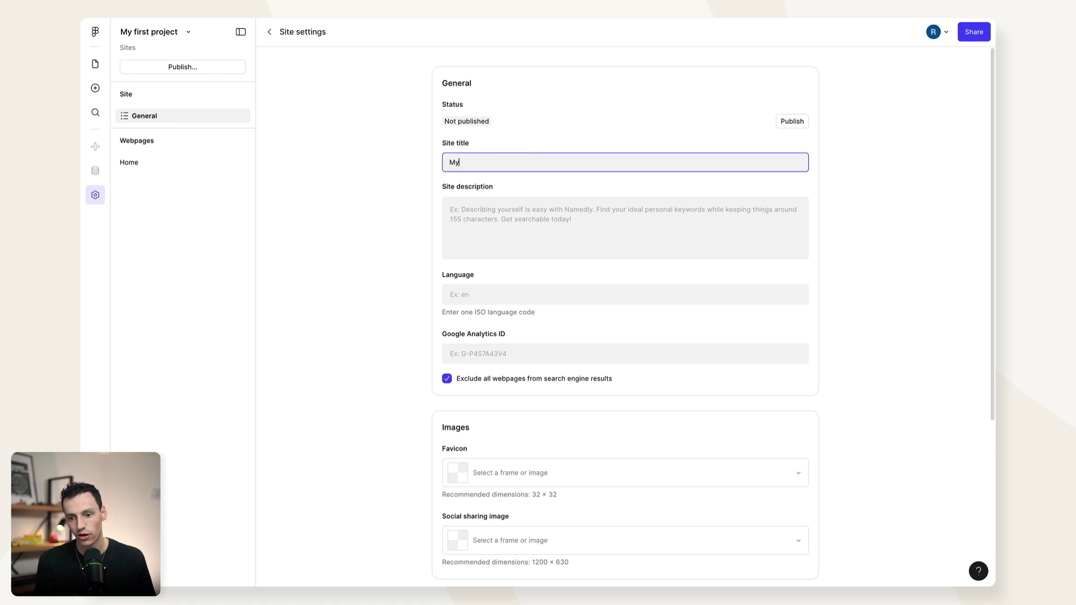
Review the site description, language, Google Analytics ID, images and custom code fields in the general site settings.
click(463, 223)
click(502, 295)
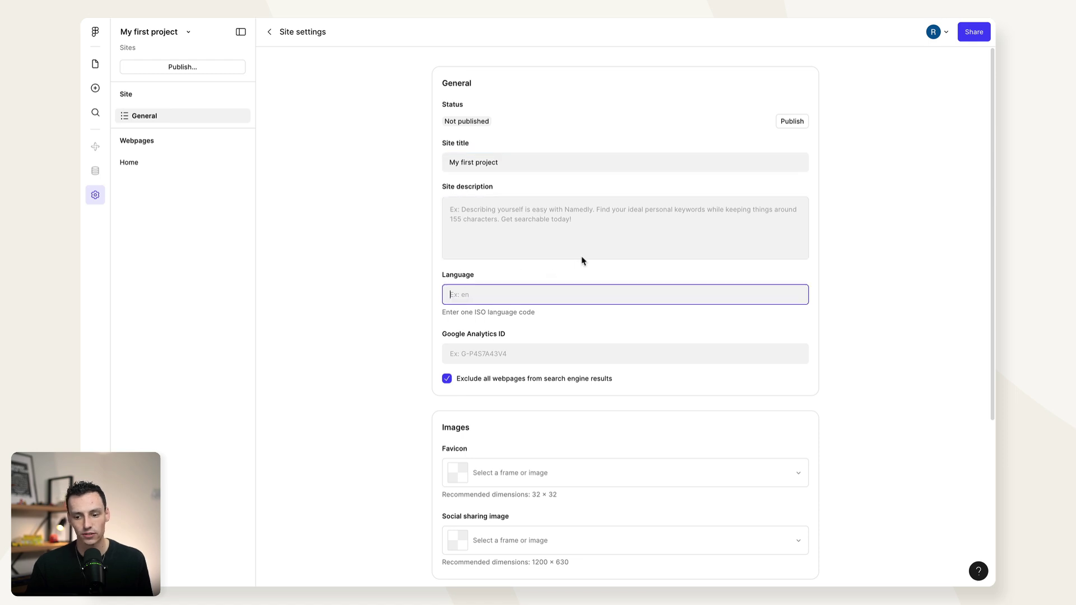
click(517, 339)
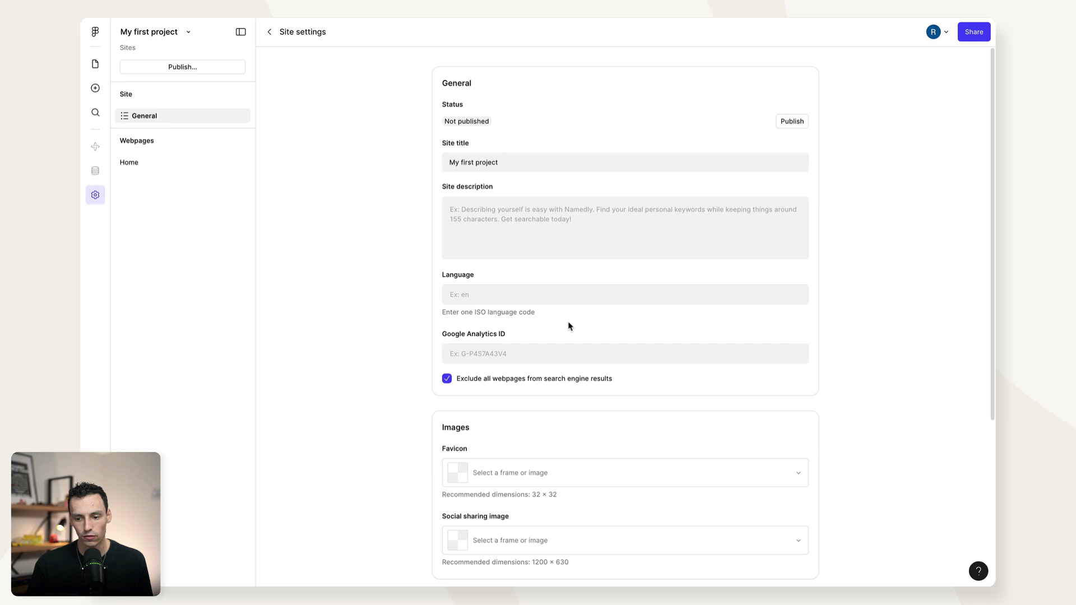
scroll(568, 326, down, 4)
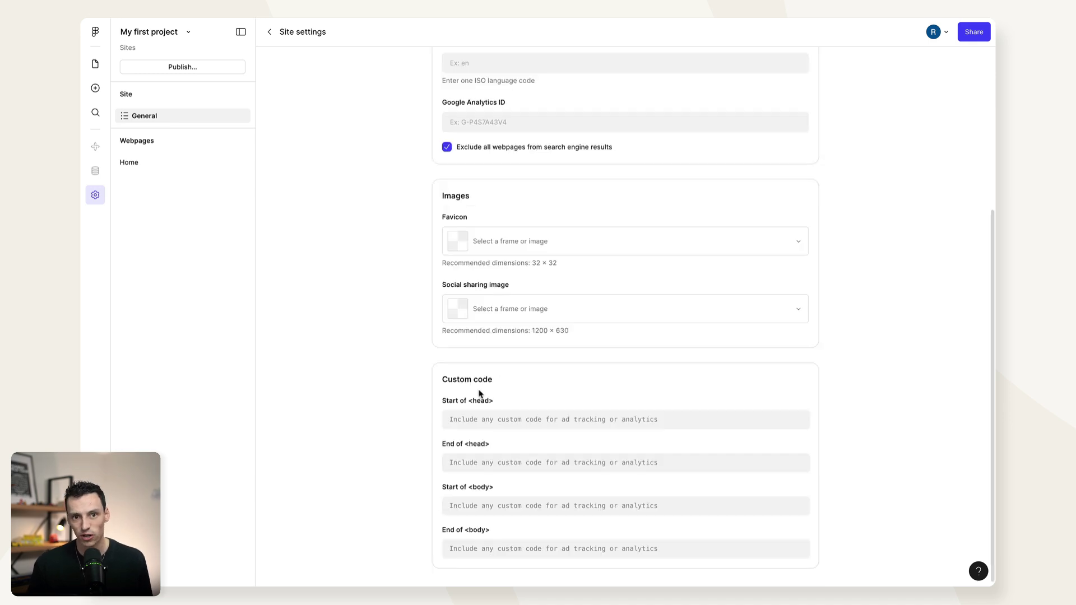
click(476, 417)
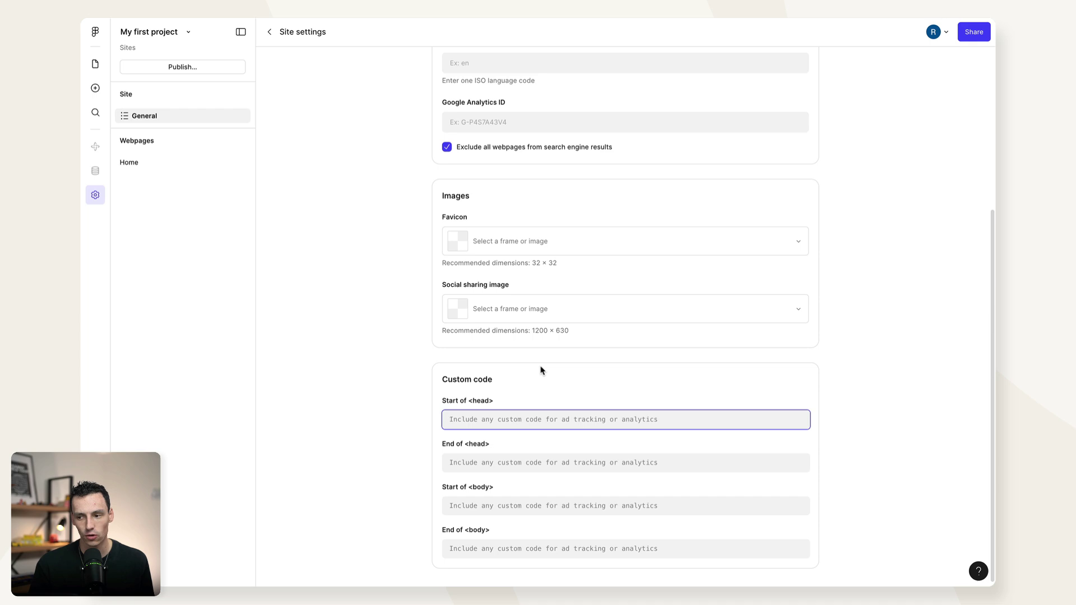
Leave the site settings and publish the site.
click(269, 32)
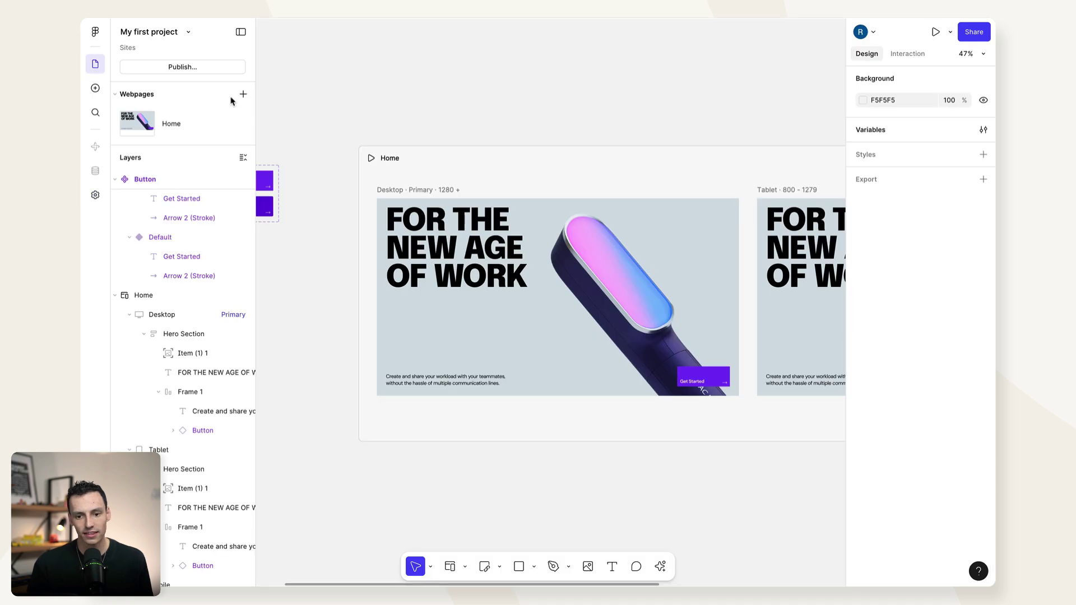
click(197, 68)
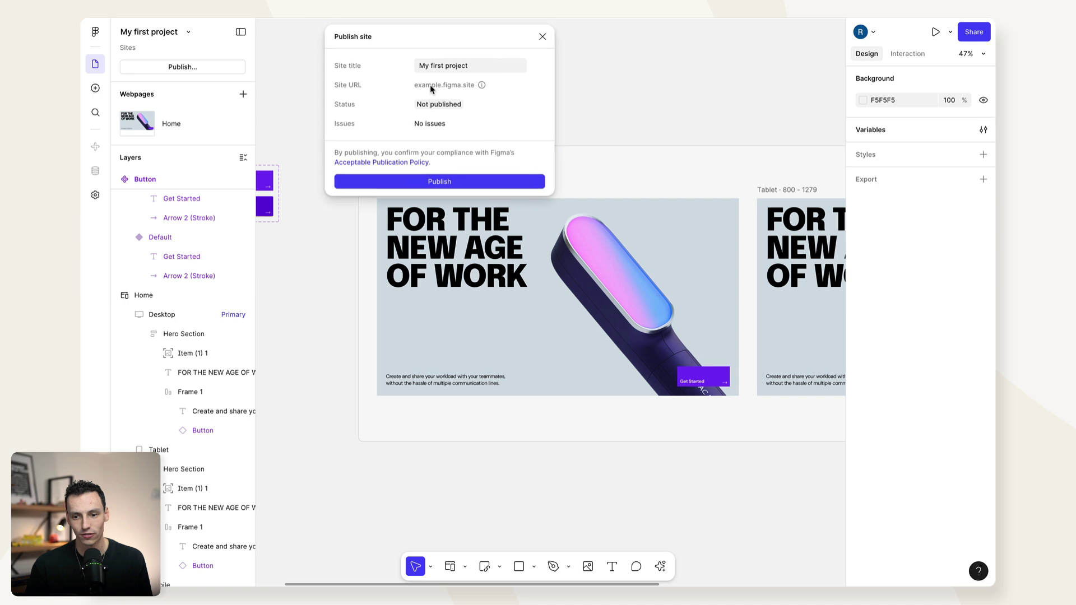
click(468, 180)
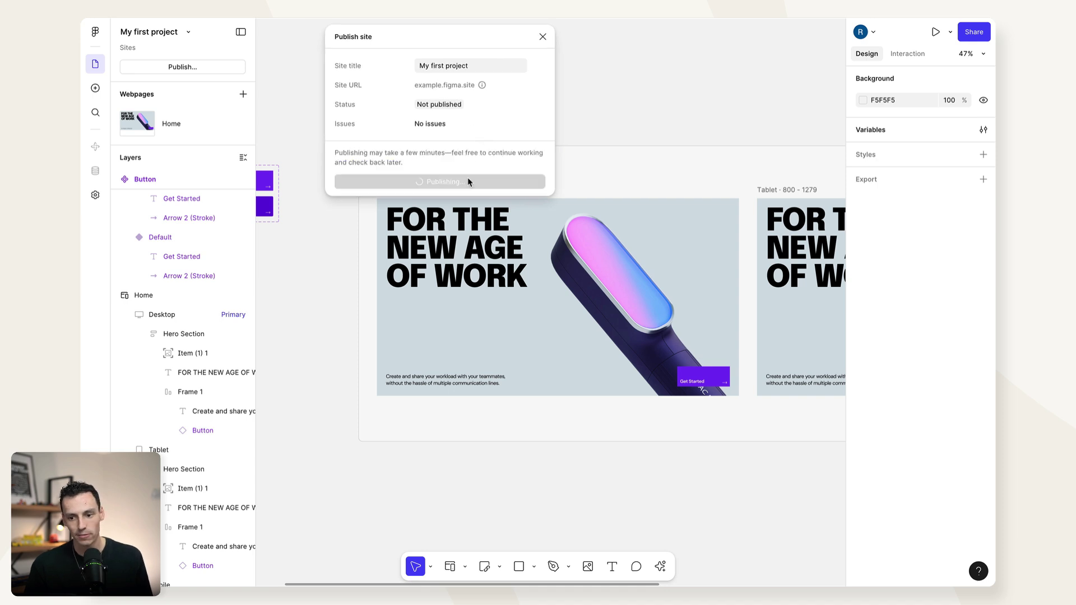